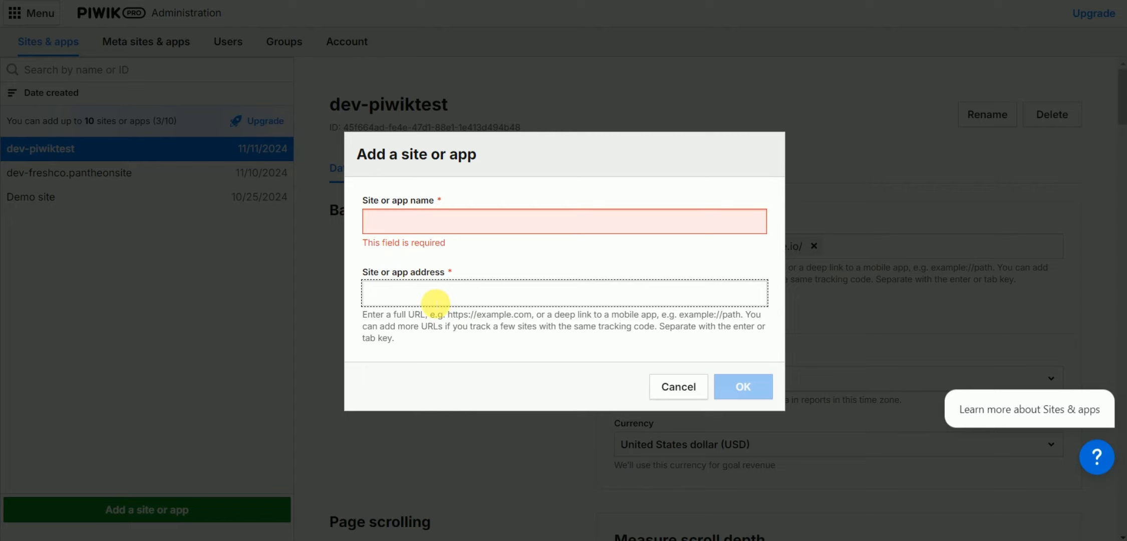
Dismiss the new site form without adding anything and open the settings of the dev-freshco.pantheonsite site.
{"action": "left_click", "coordinate": [416, 227]}
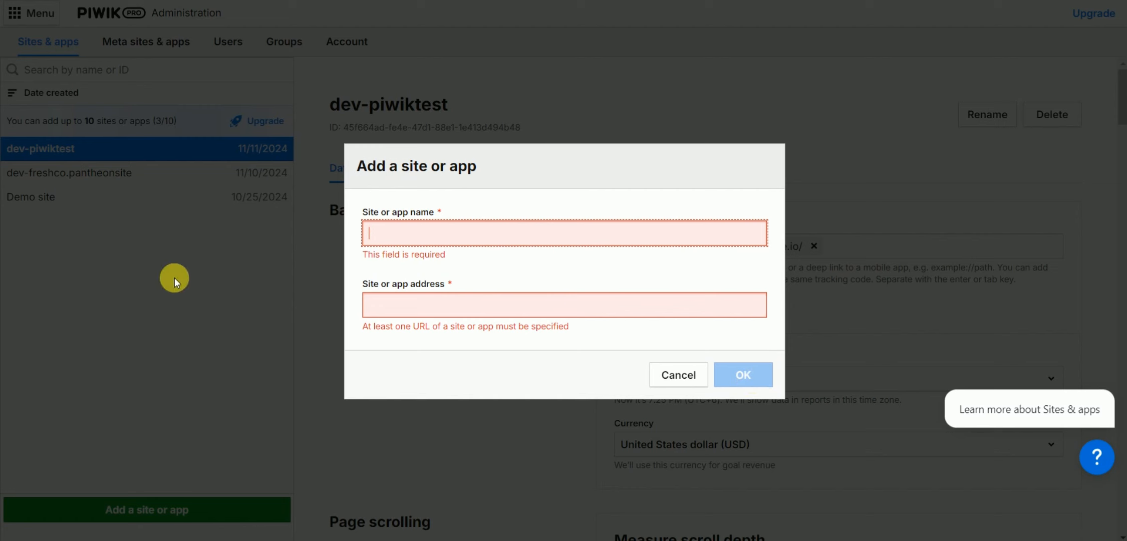
{"action": "left_click", "coordinate": [658, 371]}
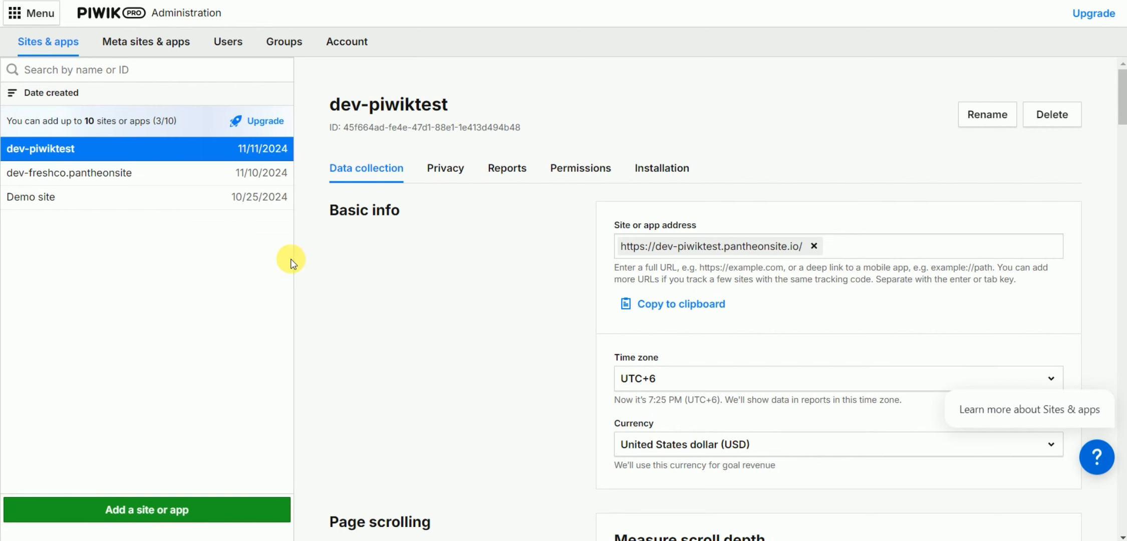
{"action": "left_click", "coordinate": [140, 175]}
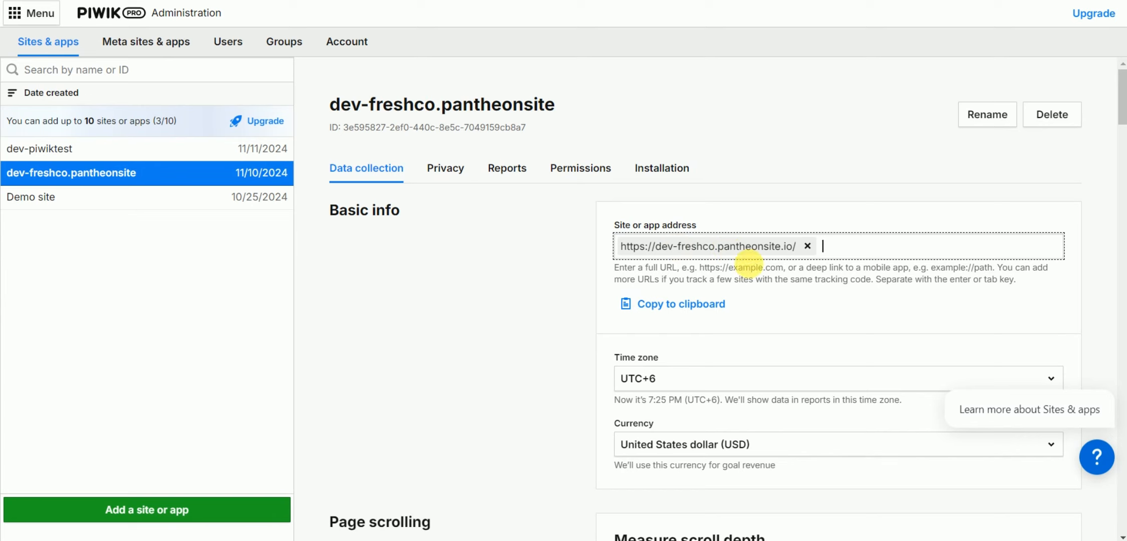
Examine the site's data collection settings, from basic info and scroll points through internal search, page URLs, campaigns, filters and session limits.
{"action": "scroll", "coordinate": [782, 319], "scroll_direction": "down", "scroll_amount": 3}
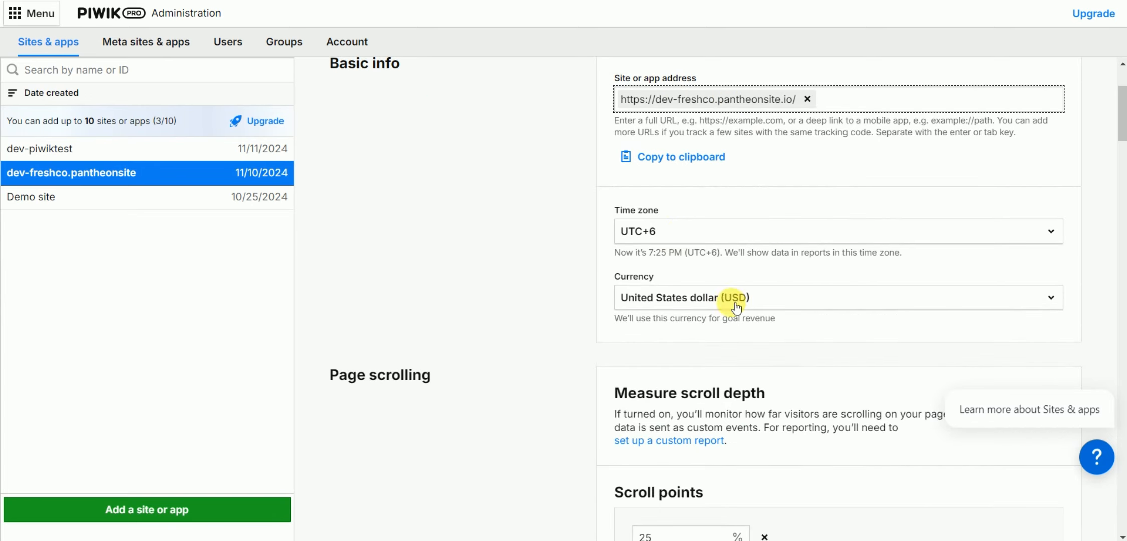
{"action": "scroll", "coordinate": [819, 314], "scroll_direction": "down", "scroll_amount": 3}
{"action": "scroll", "coordinate": [819, 314], "scroll_direction": "down", "scroll_amount": 3}
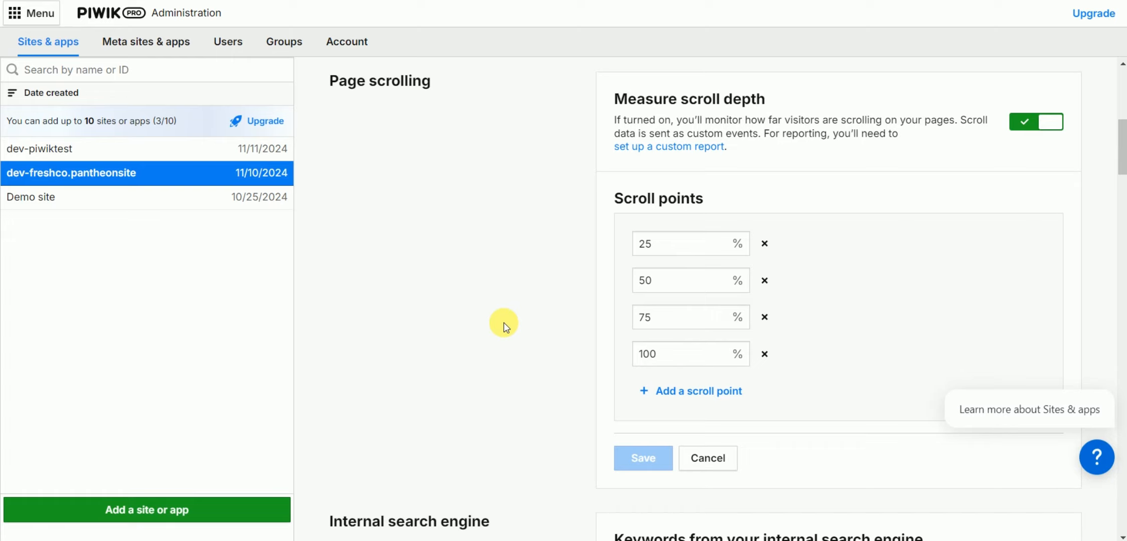
{"action": "scroll", "coordinate": [863, 348], "scroll_direction": "down", "scroll_amount": 6}
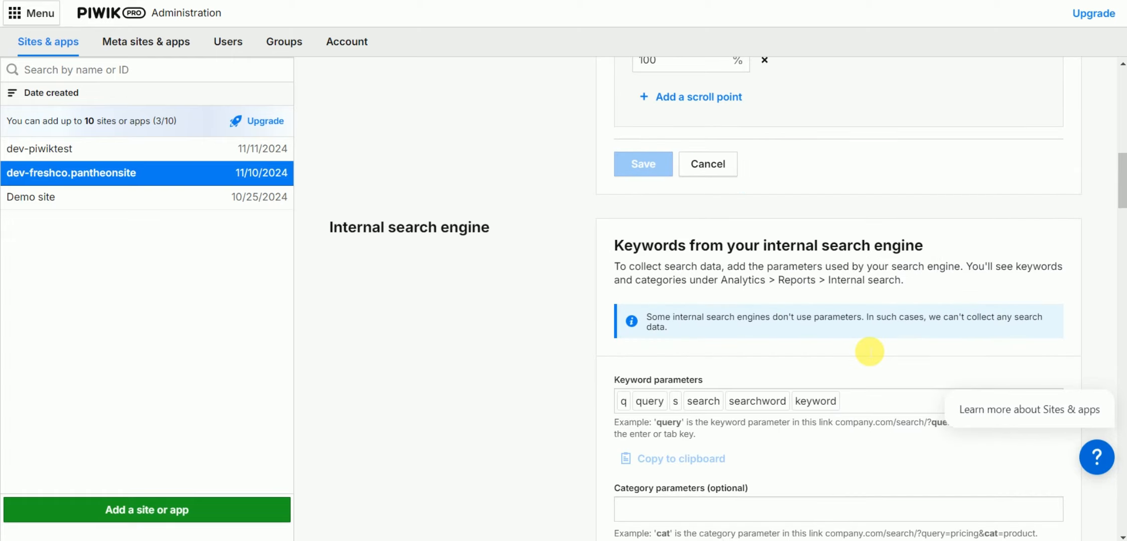
{"action": "scroll", "coordinate": [463, 389], "scroll_direction": "down", "scroll_amount": 2}
{"action": "scroll", "coordinate": [845, 336], "scroll_direction": "down", "scroll_amount": 3}
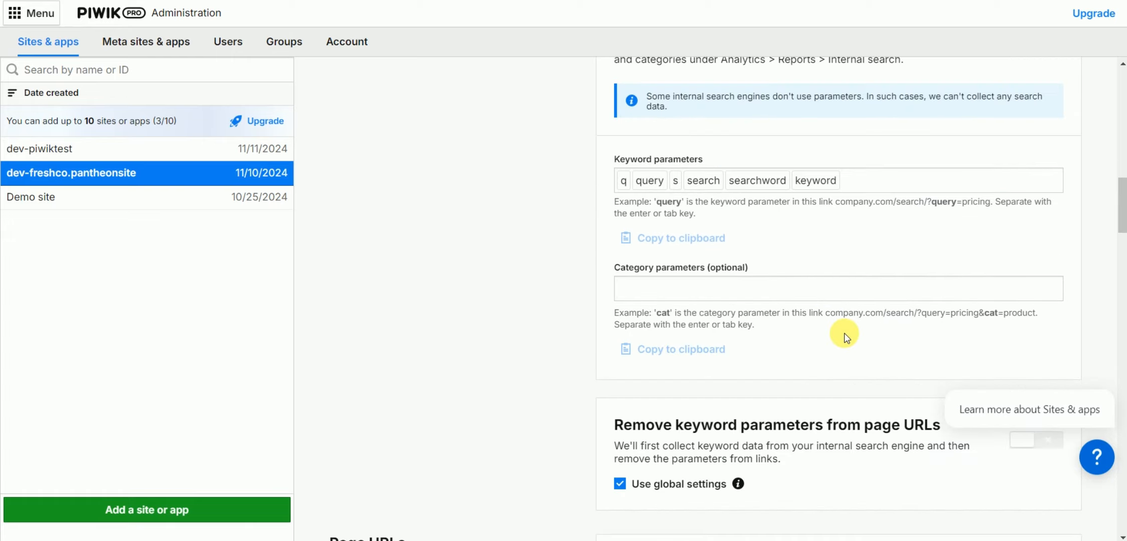
{"action": "scroll", "coordinate": [845, 337], "scroll_direction": "down", "scroll_amount": 8}
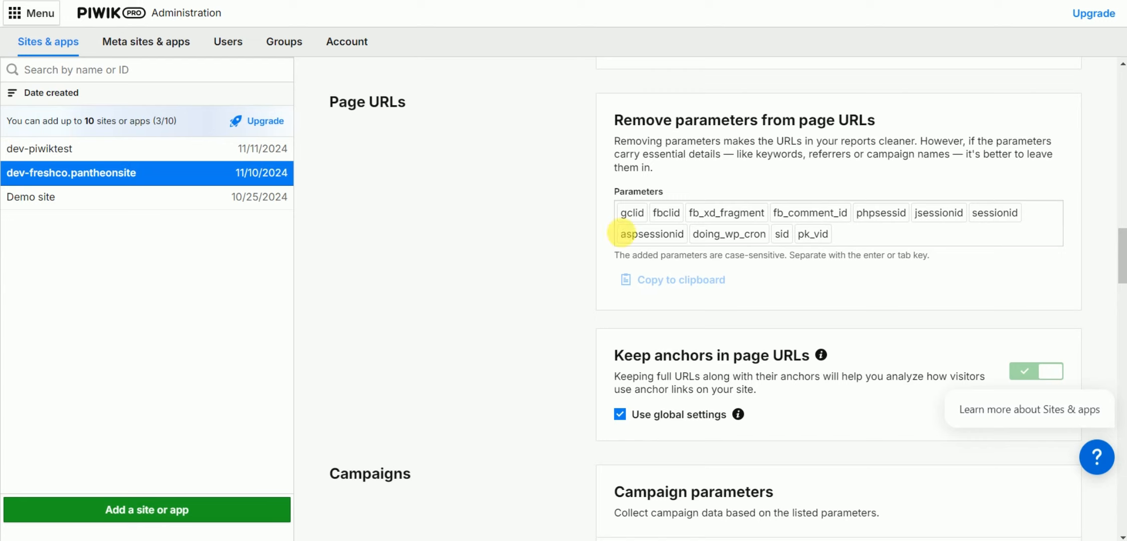
{"action": "scroll", "coordinate": [887, 296], "scroll_direction": "down", "scroll_amount": 4}
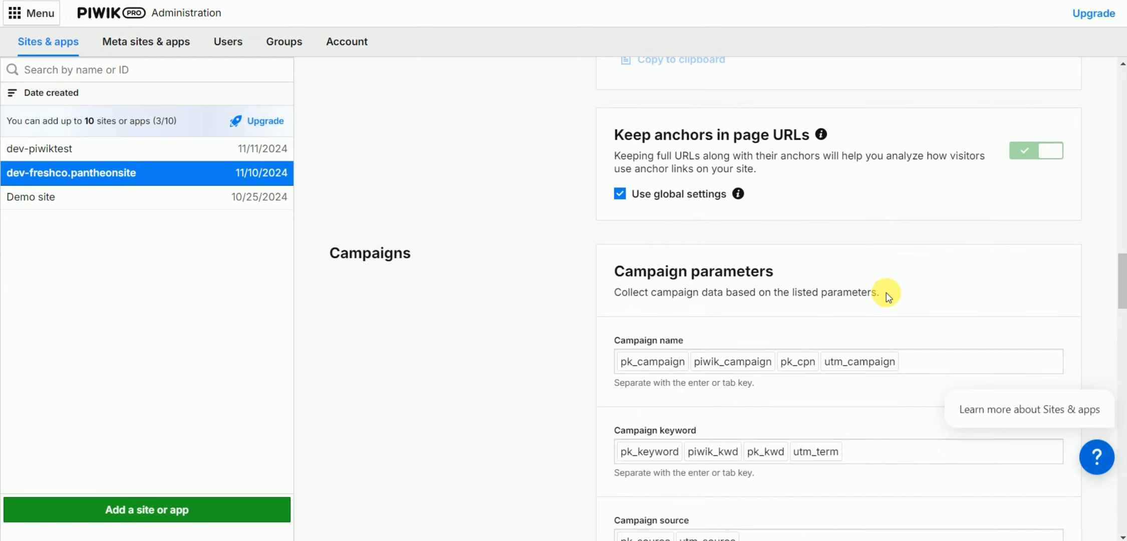
{"action": "scroll", "coordinate": [888, 296], "scroll_direction": "down", "scroll_amount": 15}
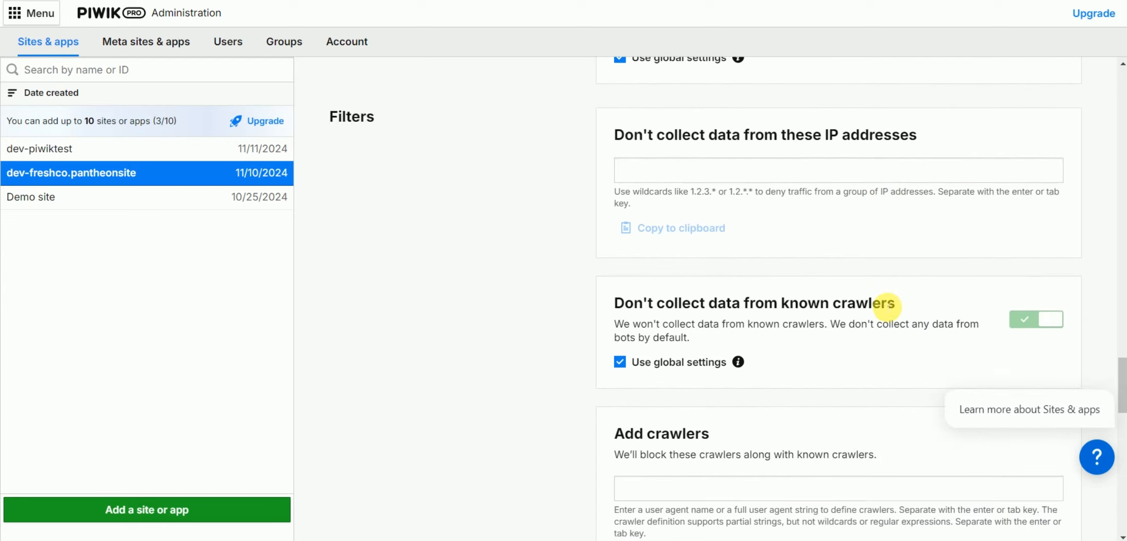
{"action": "scroll", "coordinate": [886, 307], "scroll_direction": "down", "scroll_amount": 17}
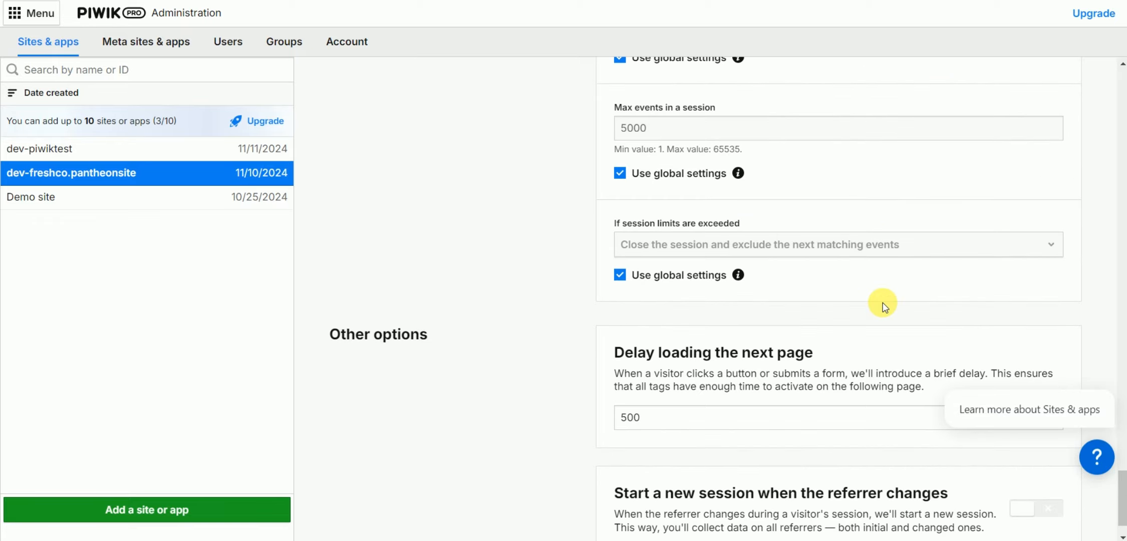
{"action": "scroll", "coordinate": [883, 305], "scroll_direction": "up", "scroll_amount": 18}
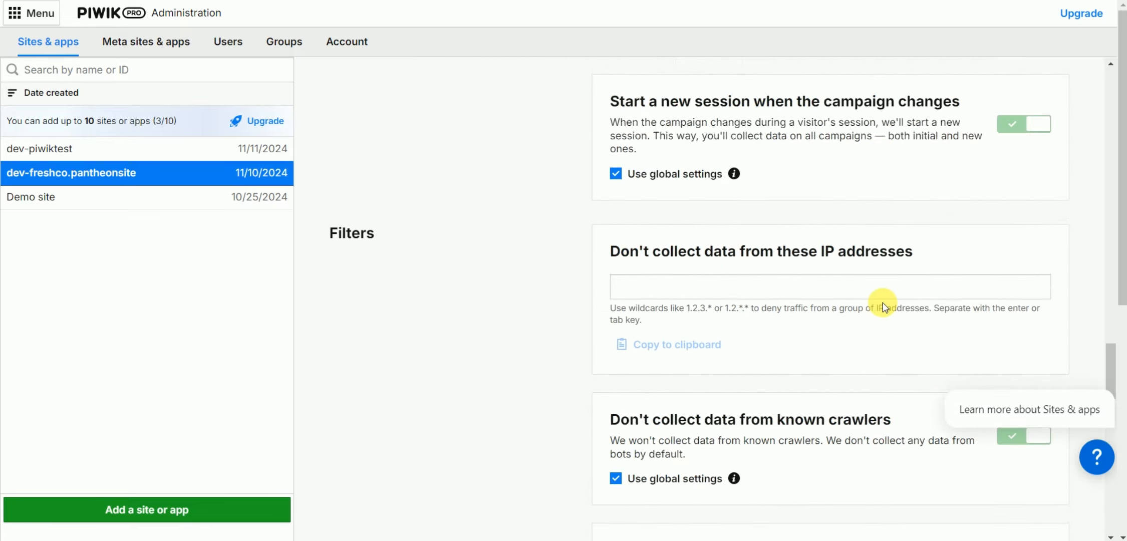
{"action": "scroll", "coordinate": [883, 306], "scroll_direction": "up", "scroll_amount": 18}
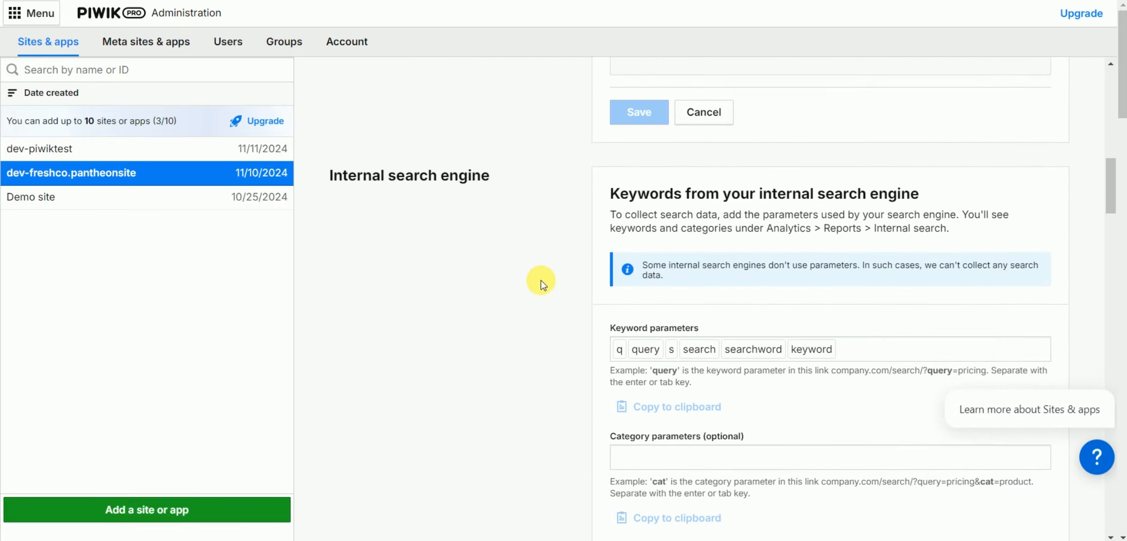
{"action": "scroll", "coordinate": [540, 283], "scroll_direction": "up", "scroll_amount": 15}
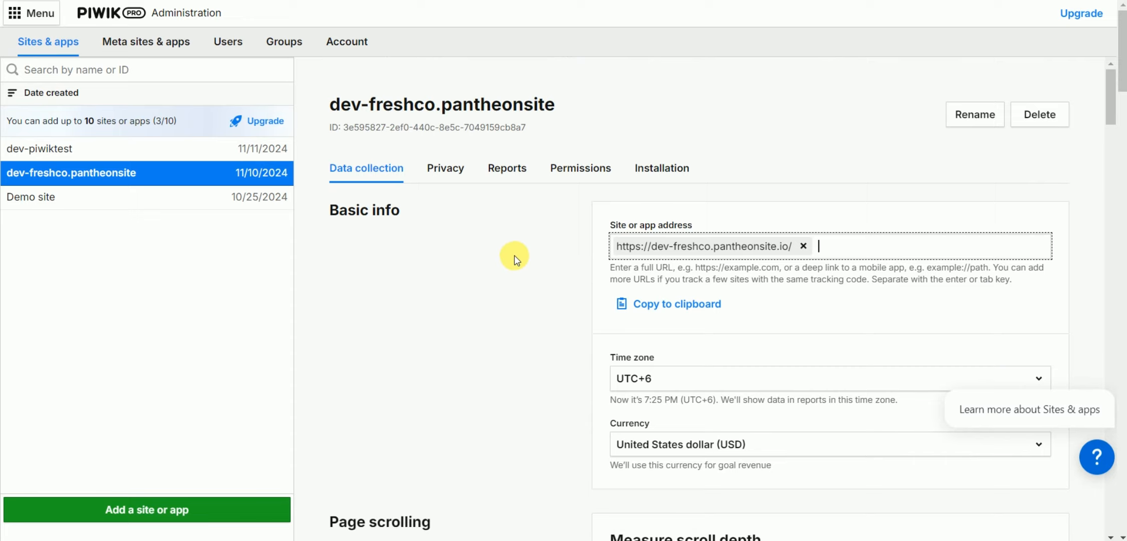
Review the site's privacy settings for visitor consent, session and visitor identifiers, and CNIL compliance.
{"action": "left_click", "coordinate": [445, 170]}
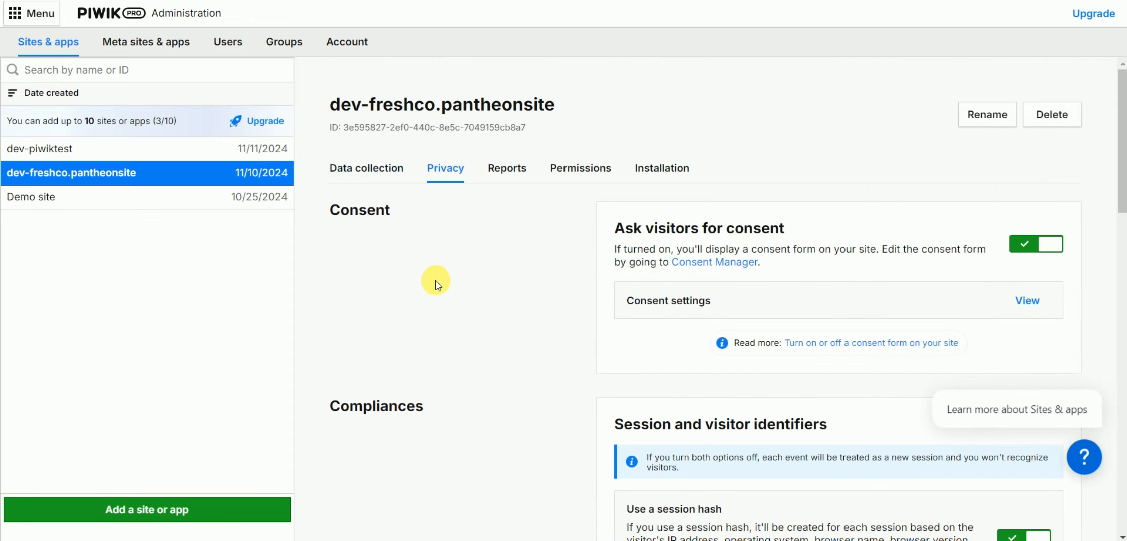
{"action": "scroll", "coordinate": [435, 280], "scroll_direction": "down", "scroll_amount": 7}
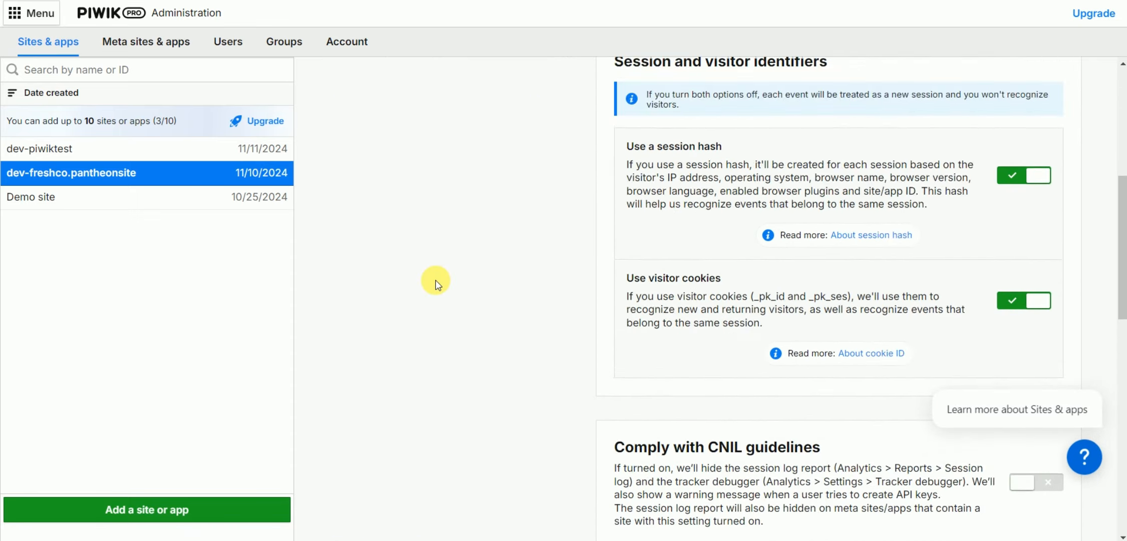
{"action": "scroll", "coordinate": [434, 279], "scroll_direction": "up", "scroll_amount": 7}
Review which reports are shown for the site, and view its user permissions.
{"action": "left_click", "coordinate": [506, 169]}
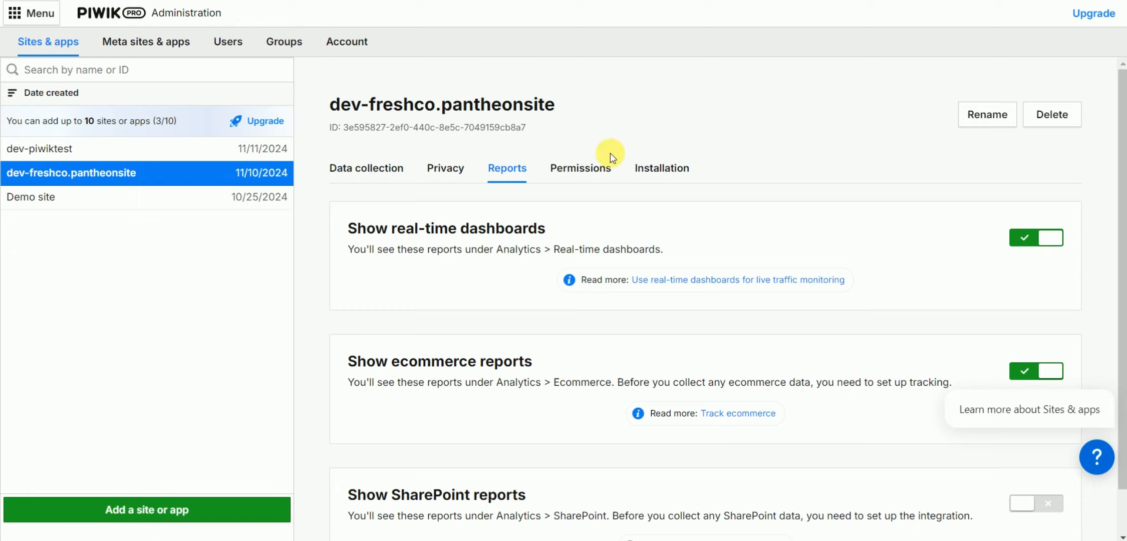
{"action": "scroll", "coordinate": [626, 361], "scroll_direction": "down", "scroll_amount": 1}
{"action": "scroll", "coordinate": [592, 371], "scroll_direction": "up", "scroll_amount": 1}
{"action": "scroll", "coordinate": [587, 373], "scroll_direction": "down", "scroll_amount": 1}
{"action": "scroll", "coordinate": [587, 374], "scroll_direction": "up", "scroll_amount": 1}
{"action": "left_click", "coordinate": [564, 169]}
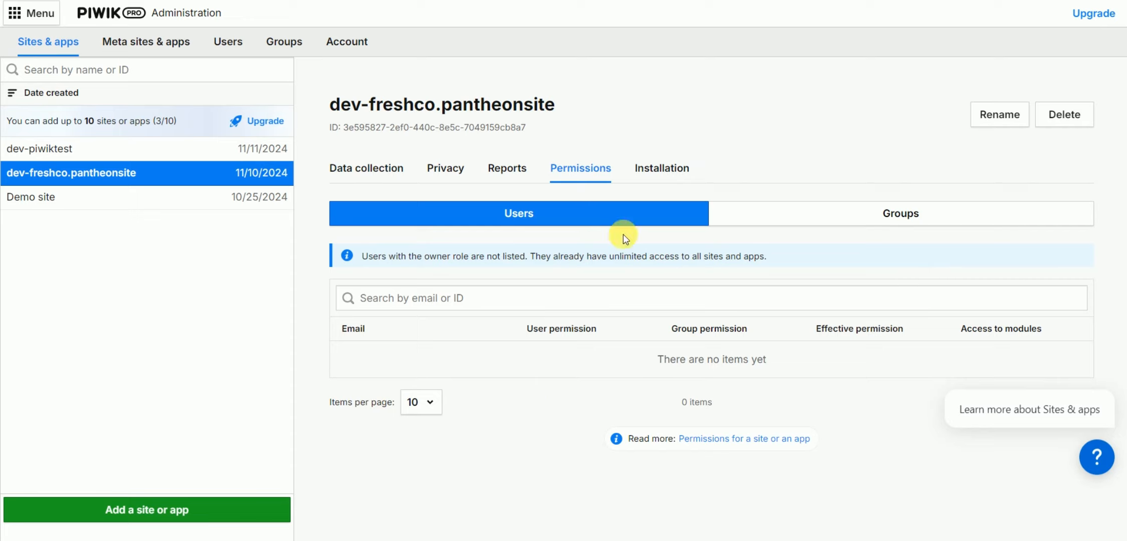
Show the site's installation methods, dismiss the help popup, and review the manual installation's basic container code.
{"action": "left_click", "coordinate": [661, 170]}
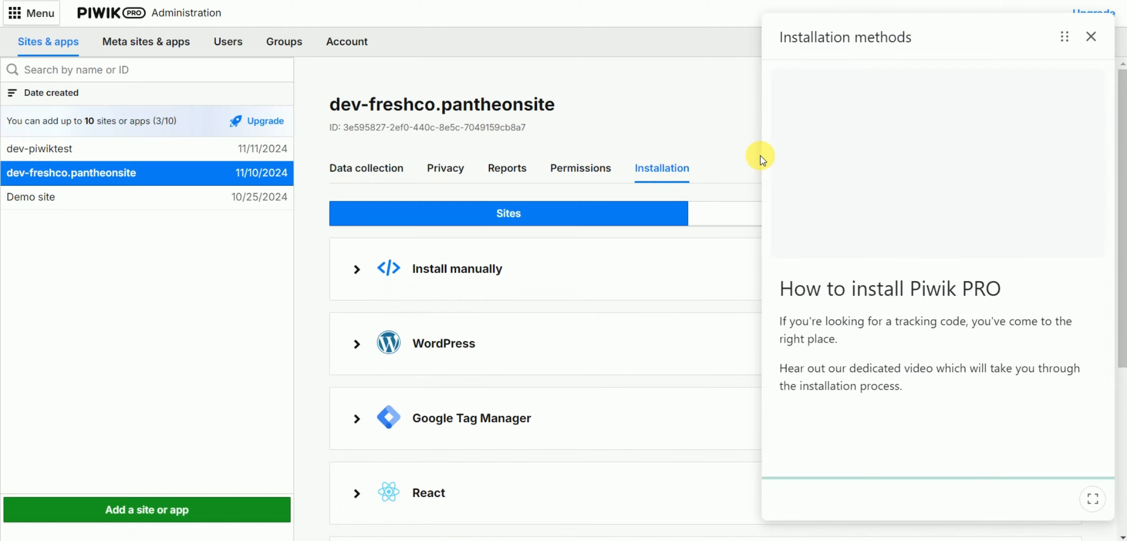
{"action": "left_click", "coordinate": [1091, 40]}
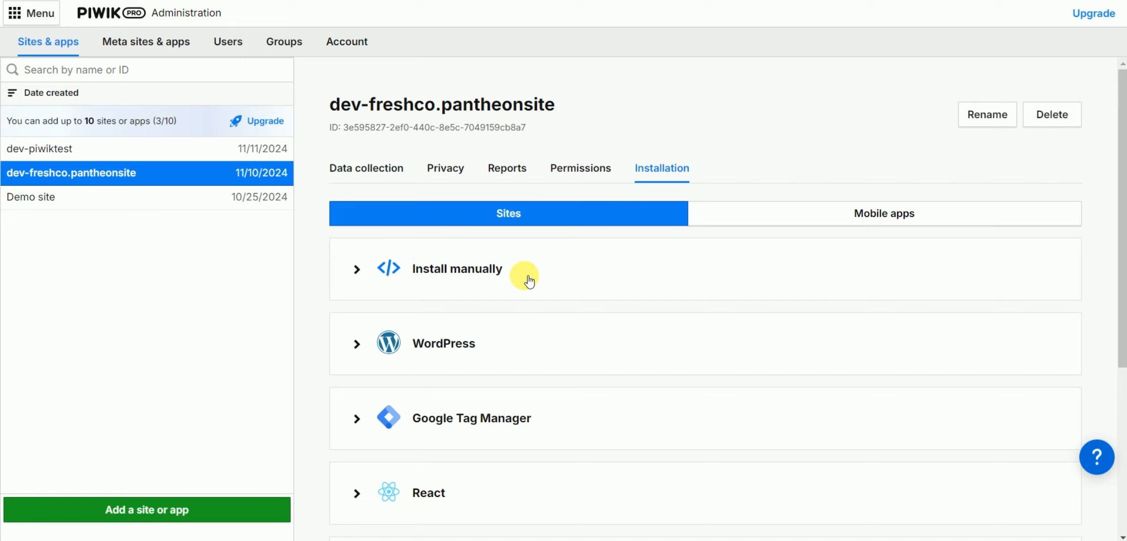
{"action": "left_click", "coordinate": [387, 269]}
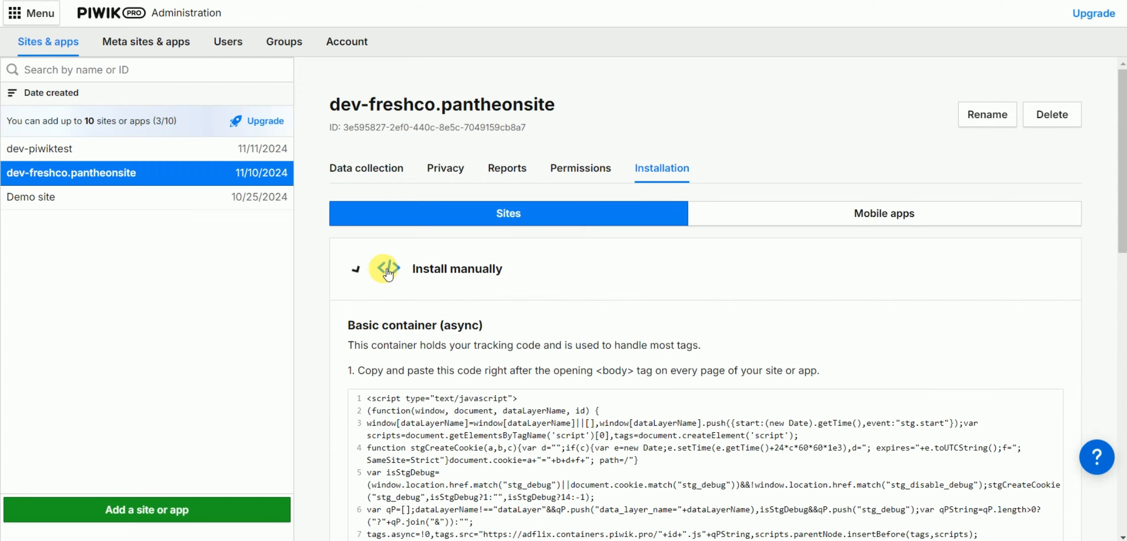
{"action": "scroll", "coordinate": [656, 390], "scroll_direction": "down", "scroll_amount": 3}
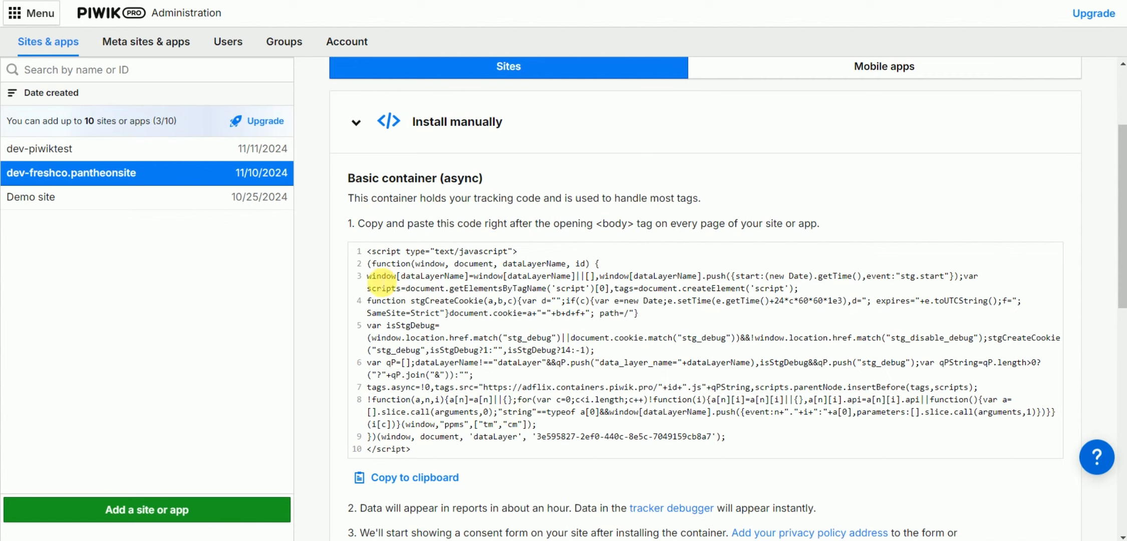
{"action": "left_click", "coordinate": [400, 128]}
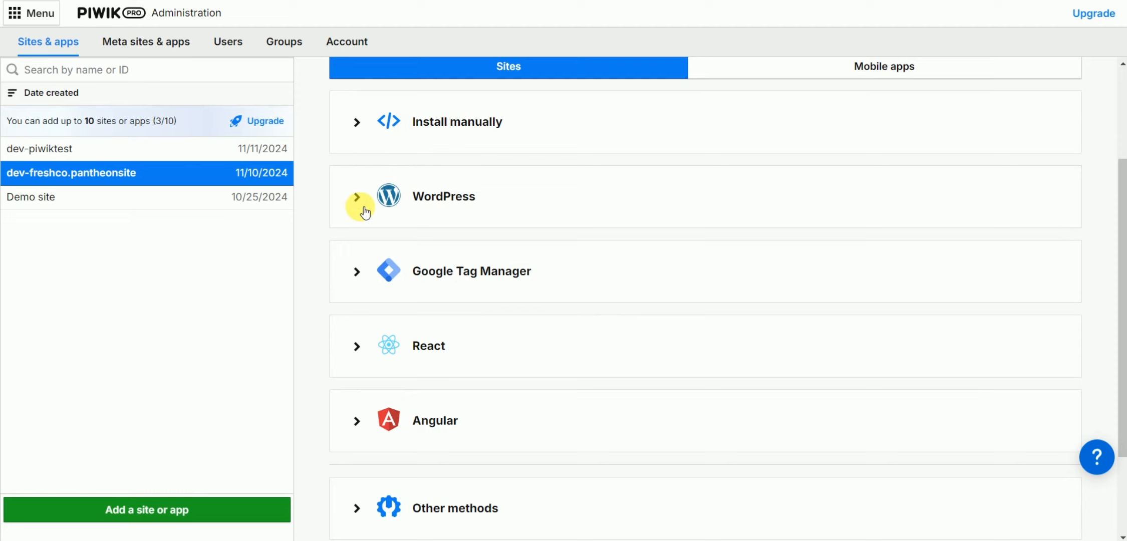
Read the WordPress plugin installation instructions and collapse them.
{"action": "left_click", "coordinate": [423, 200]}
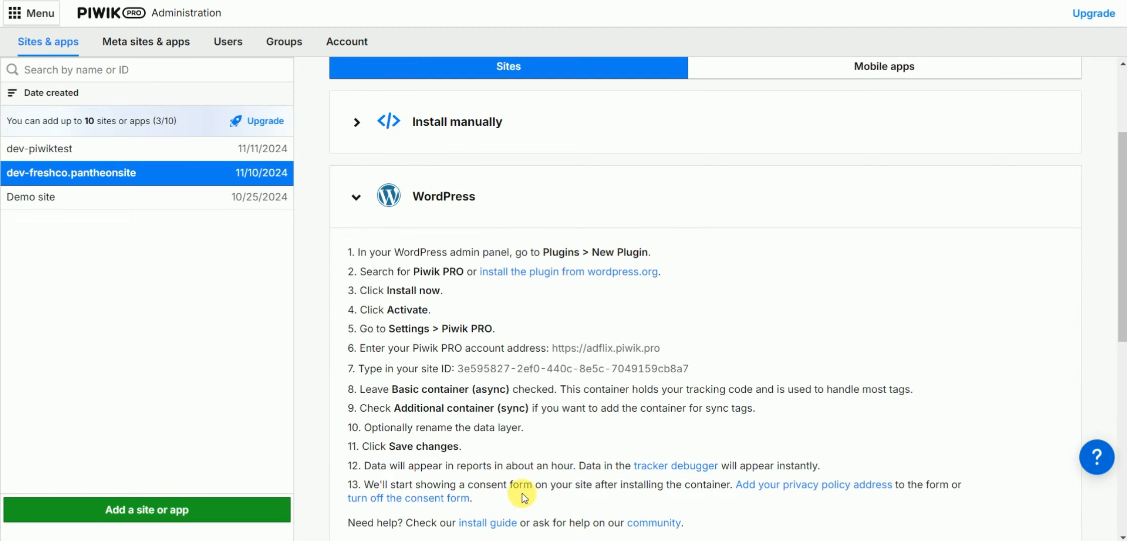
{"action": "scroll", "coordinate": [522, 469], "scroll_direction": "down", "scroll_amount": 2}
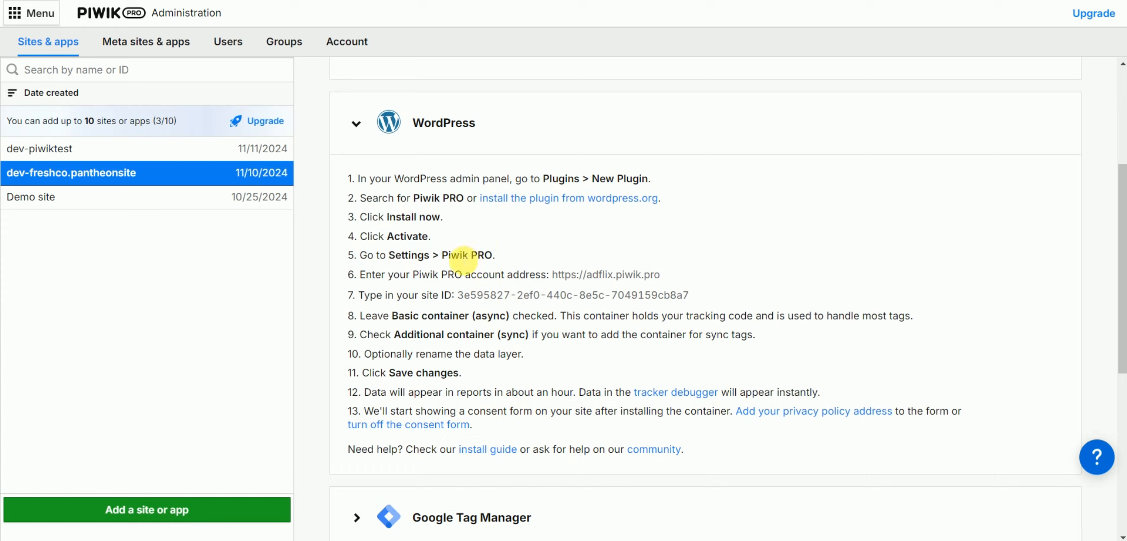
{"action": "left_click", "coordinate": [358, 125]}
{"action": "scroll", "coordinate": [551, 273], "scroll_direction": "down", "scroll_amount": 1}
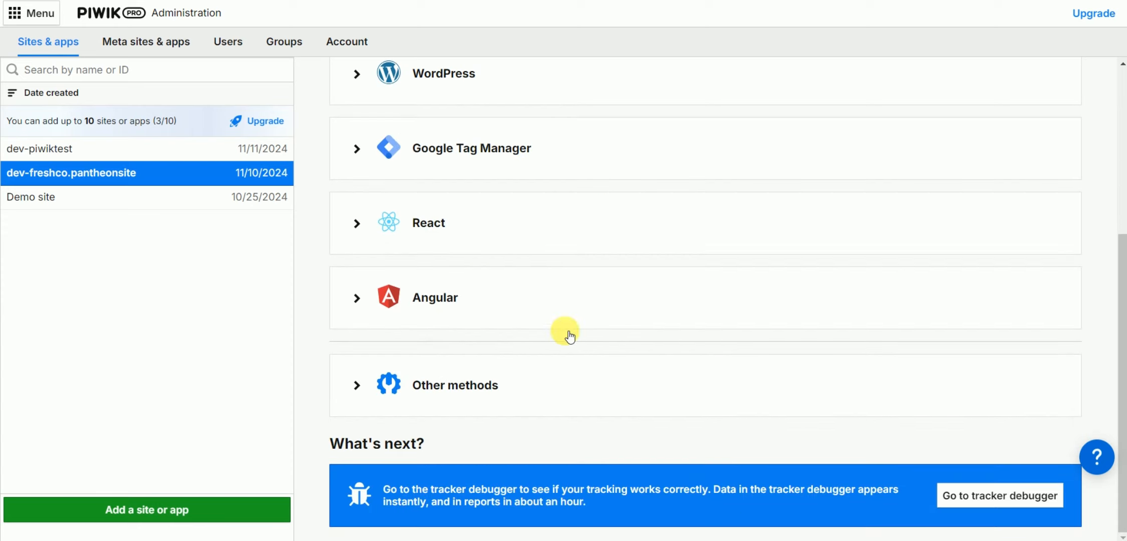
Expand the Google Tag Manager installation method and read its instructions and container code.
{"action": "scroll", "coordinate": [595, 343], "scroll_direction": "up", "scroll_amount": 2}
{"action": "scroll", "coordinate": [596, 344], "scroll_direction": "up", "scroll_amount": 1}
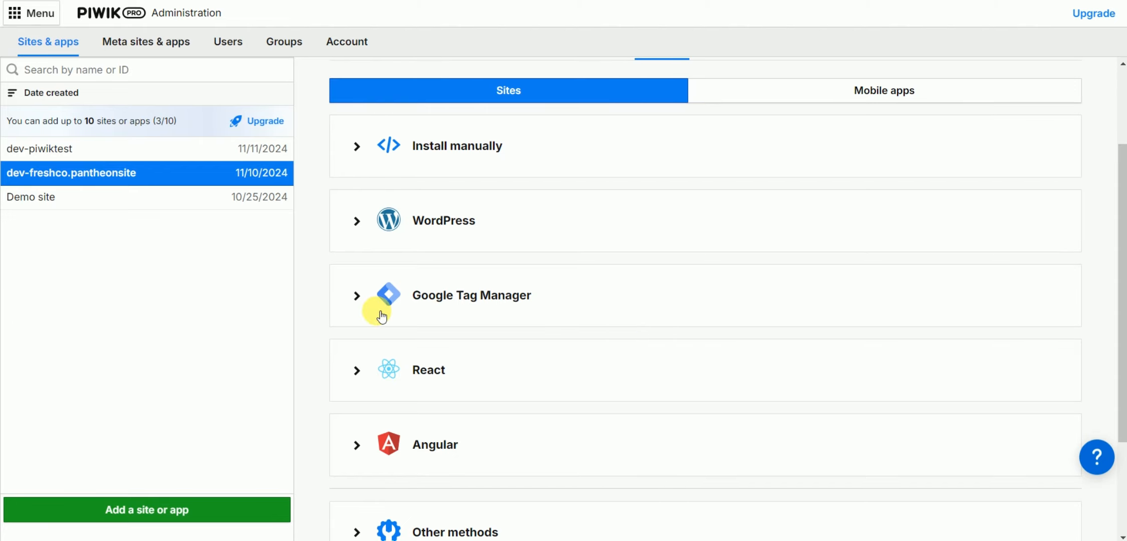
{"action": "left_click", "coordinate": [358, 295]}
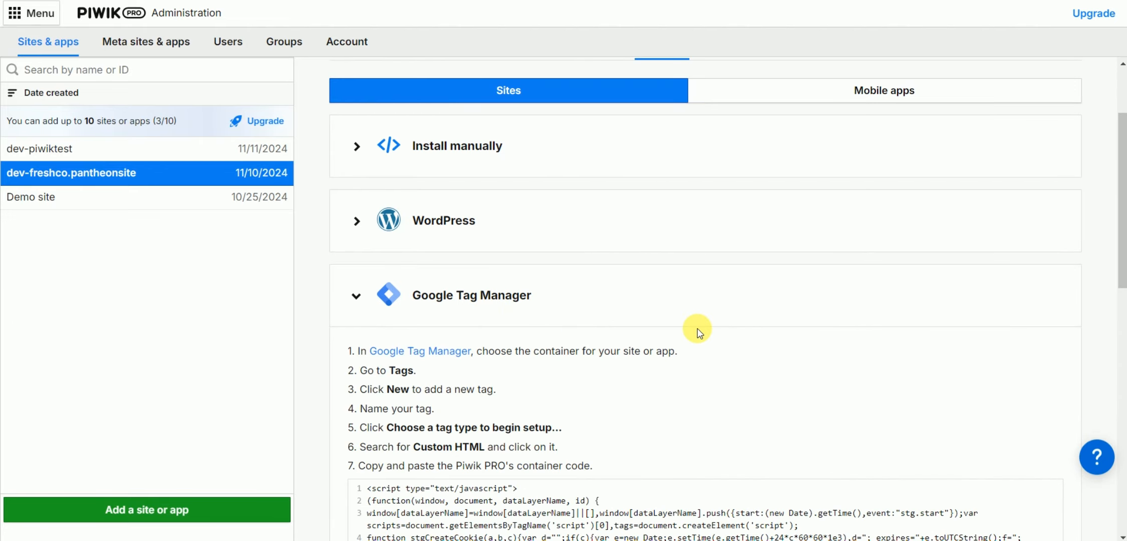
{"action": "scroll", "coordinate": [697, 329], "scroll_direction": "down", "scroll_amount": 3}
{"action": "scroll", "coordinate": [698, 333], "scroll_direction": "down", "scroll_amount": 3}
{"action": "scroll", "coordinate": [698, 330], "scroll_direction": "up", "scroll_amount": 4}
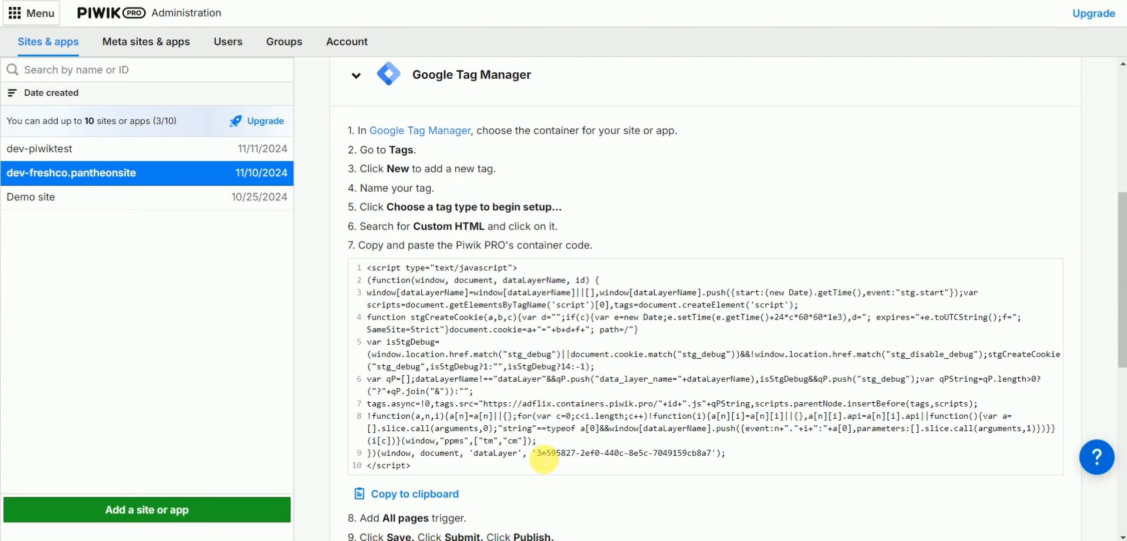
Highlight the site ID in the Google Tag Manager container code, and collapse that installation method.
{"action": "left_click_drag", "start_coordinate": [537, 453], "coordinate": [719, 455]}
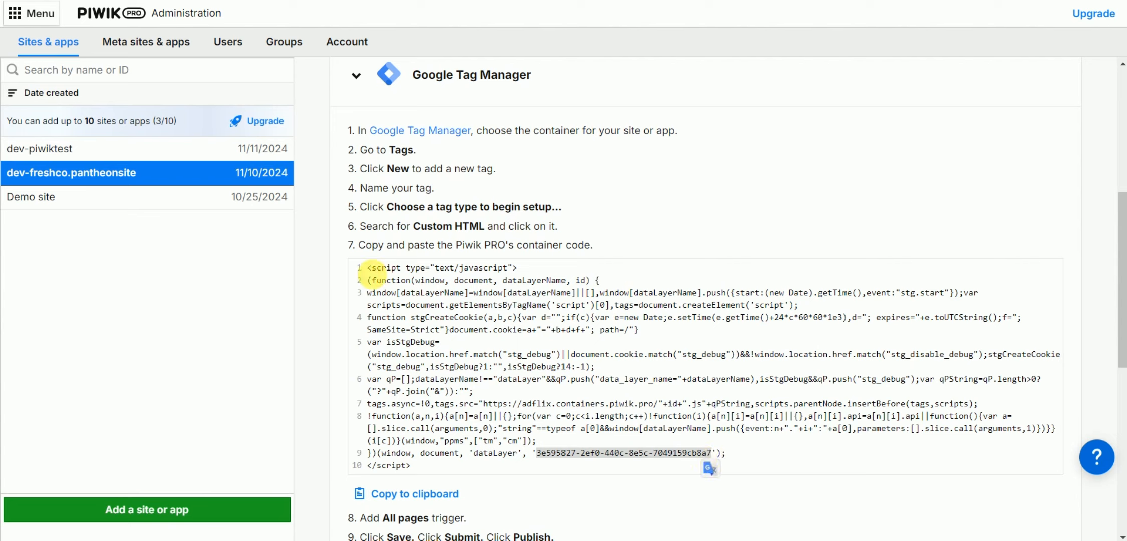
{"action": "left_click", "coordinate": [599, 452]}
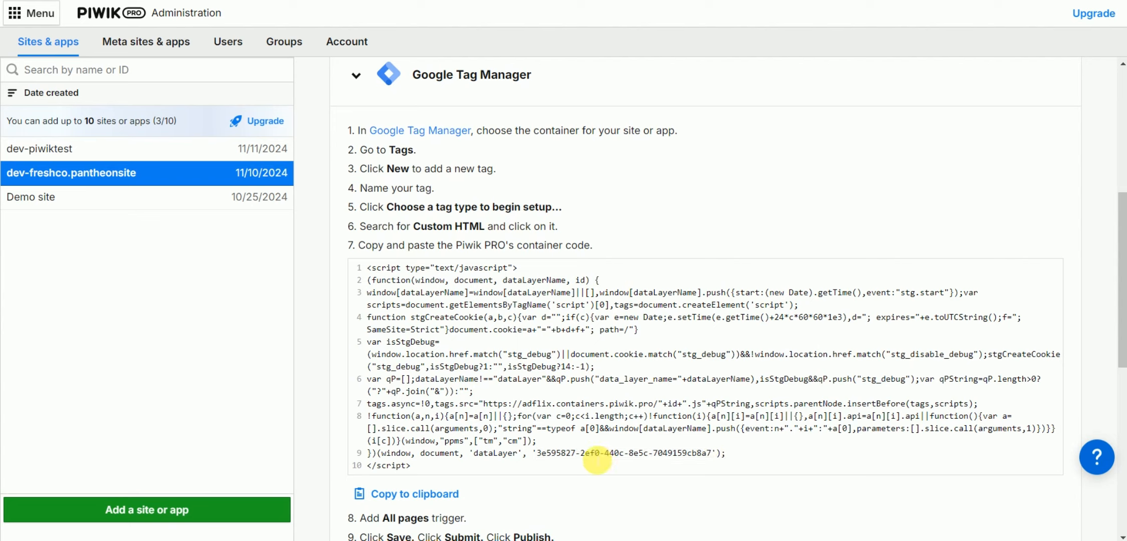
{"action": "left_click_drag", "start_coordinate": [542, 456], "coordinate": [712, 454]}
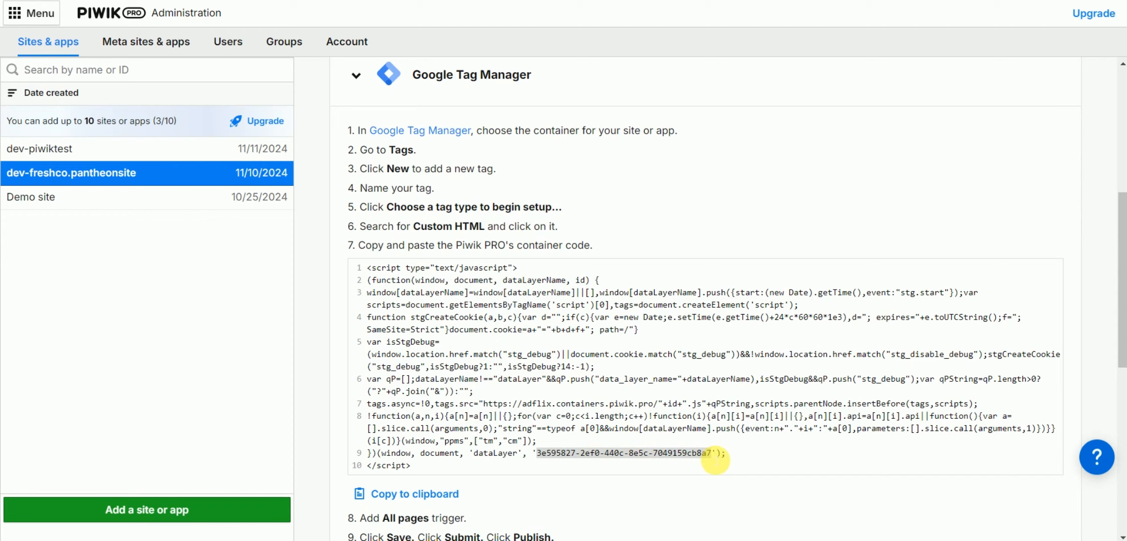
{"action": "scroll", "coordinate": [655, 445], "scroll_direction": "up", "scroll_amount": 2}
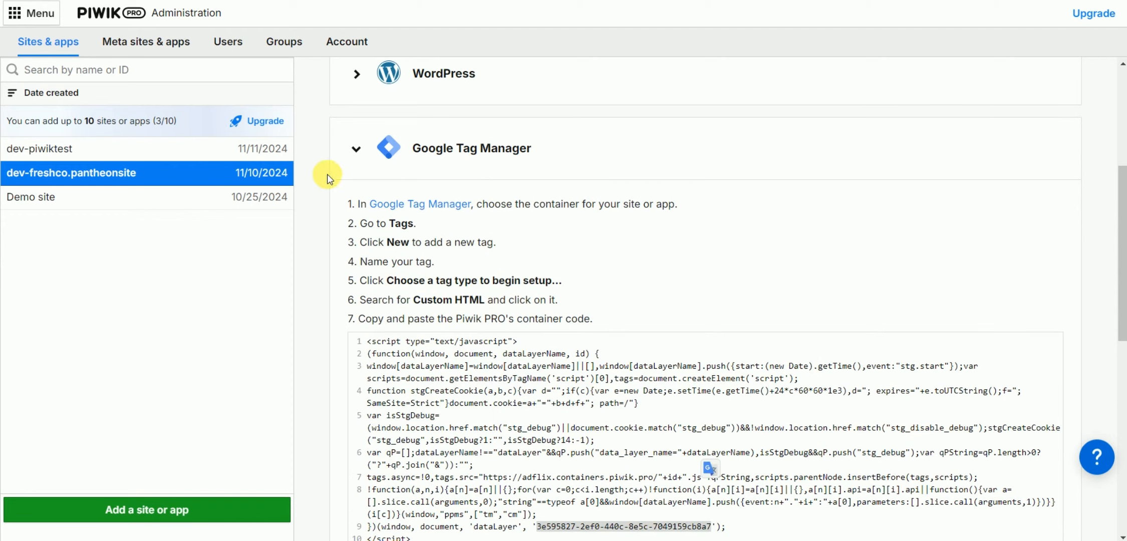
{"action": "left_click", "coordinate": [351, 150]}
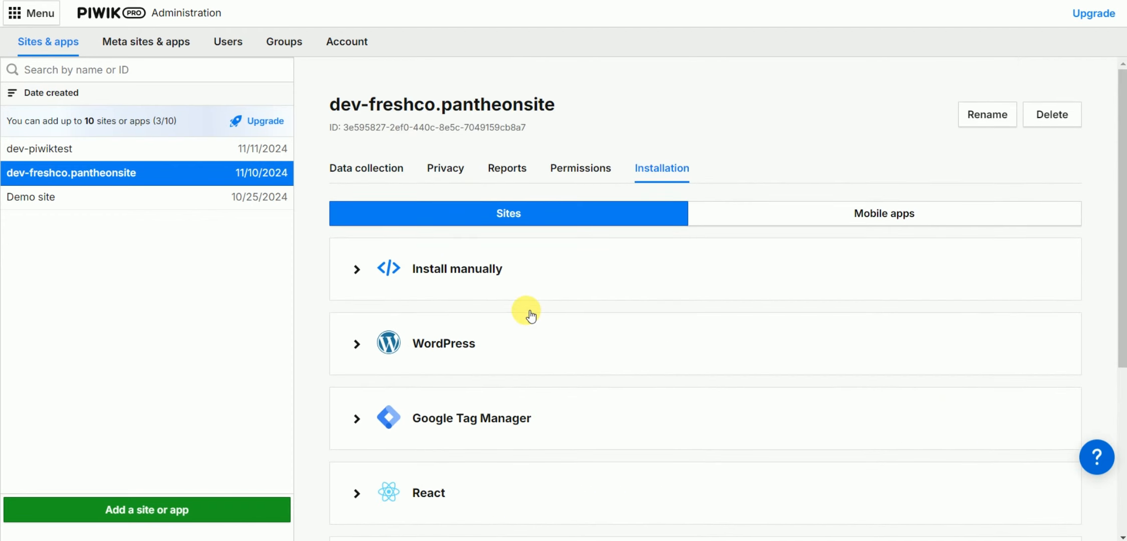
Reopen the Google Tag Manager instructions and bring up the container code for the Custom HTML tag.
{"action": "scroll", "coordinate": [367, 279], "scroll_direction": "down", "scroll_amount": 3}
{"action": "left_click", "coordinate": [367, 279]}
{"action": "scroll", "coordinate": [521, 389], "scroll_direction": "down", "scroll_amount": 5}
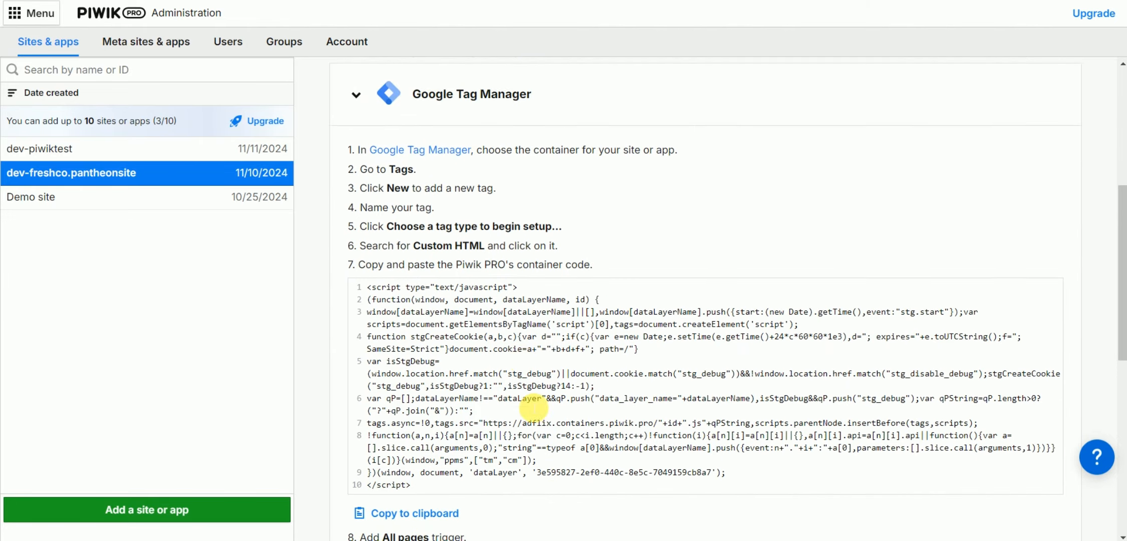
Highlight part of the container code, and collapse the Google Tag Manager installation instructions.
{"action": "left_click_drag", "start_coordinate": [535, 428], "coordinate": [710, 429]}
{"action": "scroll", "coordinate": [628, 410], "scroll_direction": "up", "scroll_amount": 8}
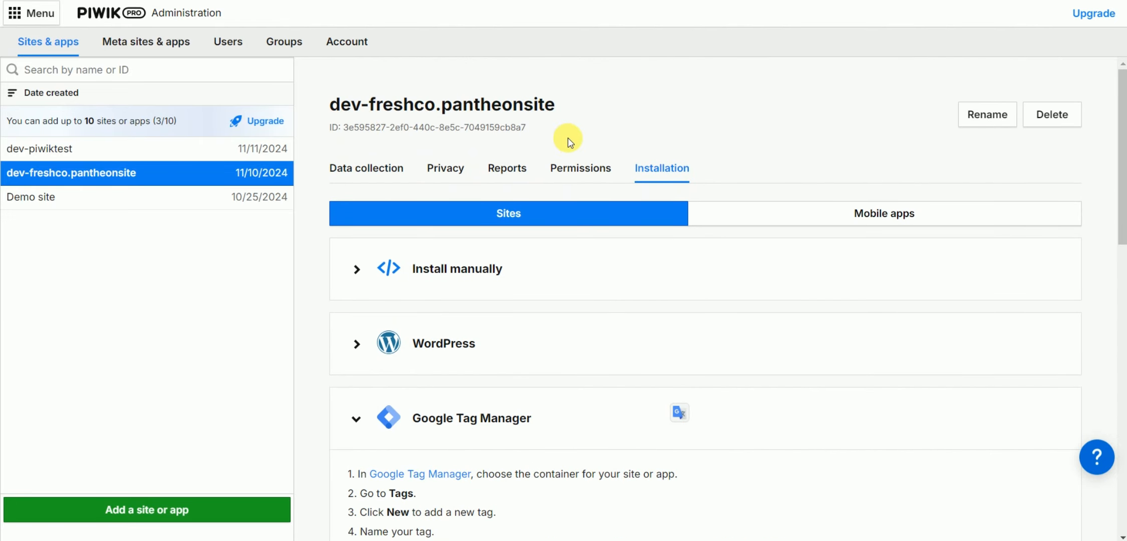
{"action": "left_click", "coordinate": [358, 417]}
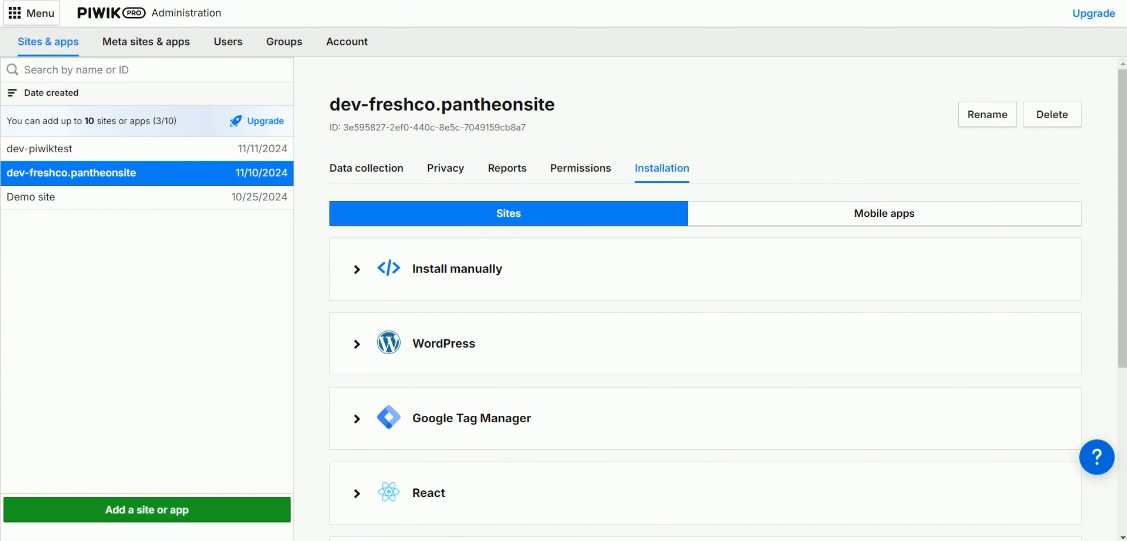
Switch to Google Tag Manager, browse the tag types available for a new tag in the container, and close the untitled tag.
{"action": "left_click", "coordinate": [203, 0]}
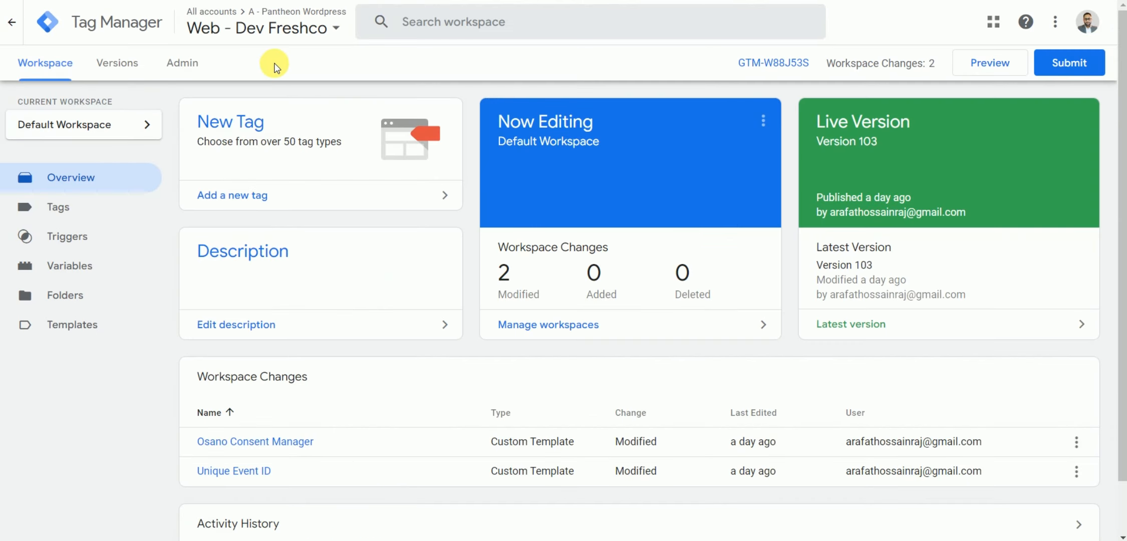
{"action": "left_click", "coordinate": [57, 207]}
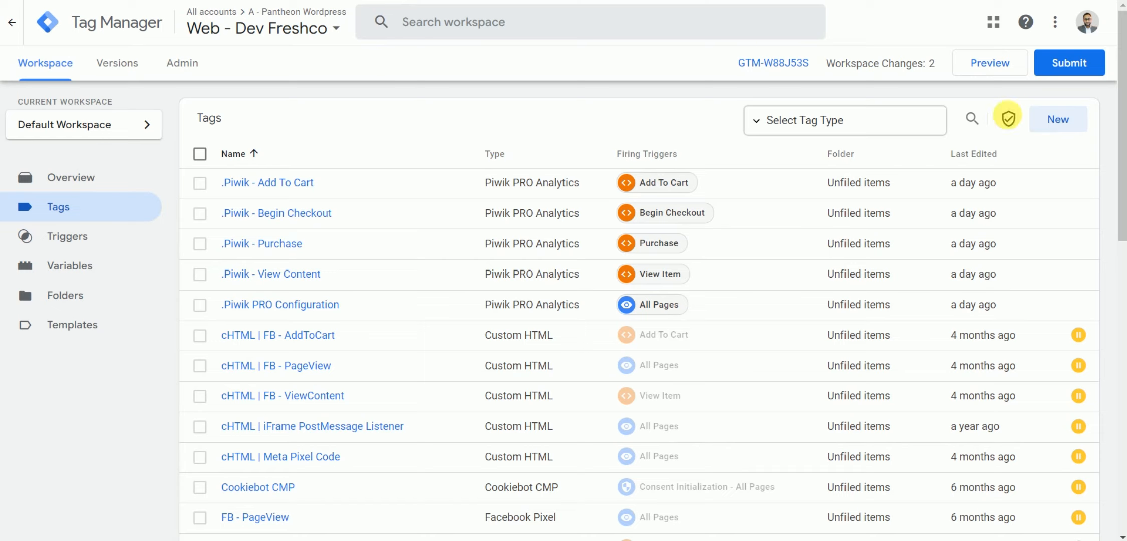
{"action": "left_click", "coordinate": [1056, 119]}
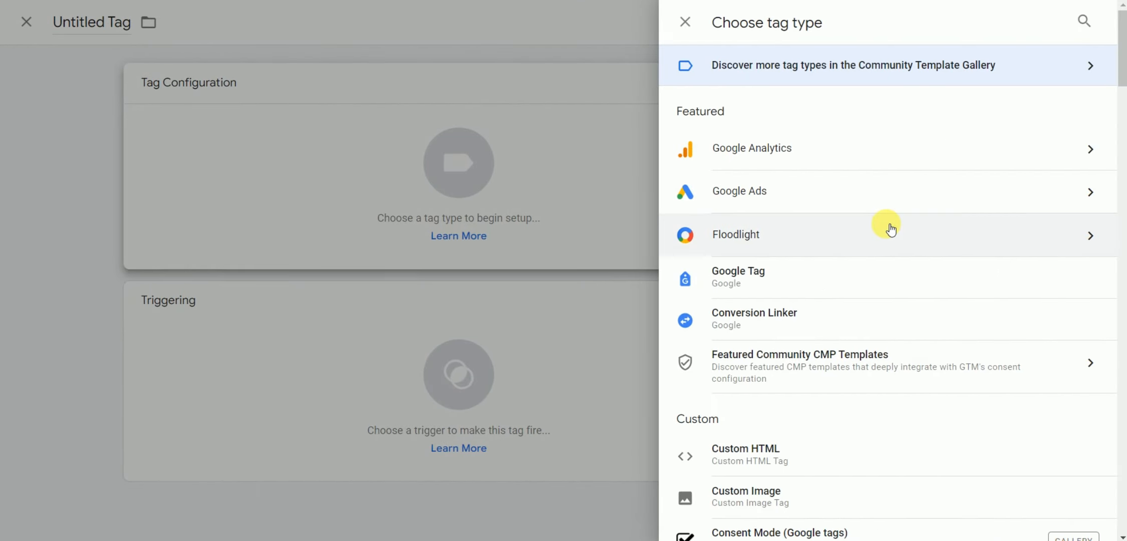
{"action": "scroll", "coordinate": [890, 222], "scroll_direction": "down", "scroll_amount": 9}
{"action": "scroll", "coordinate": [892, 229], "scroll_direction": "down", "scroll_amount": 2}
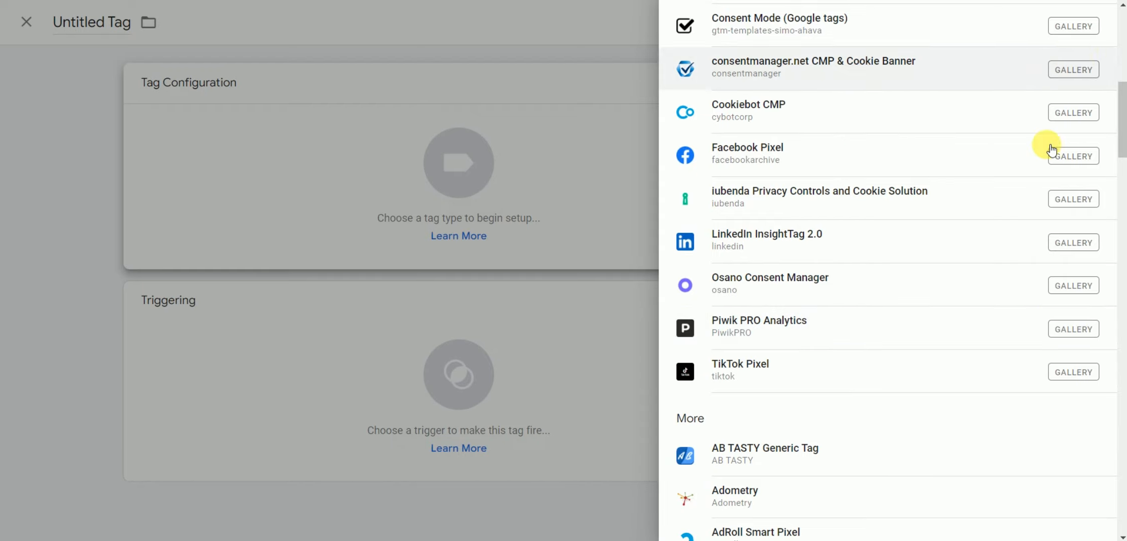
{"action": "left_click", "coordinate": [6, 340]}
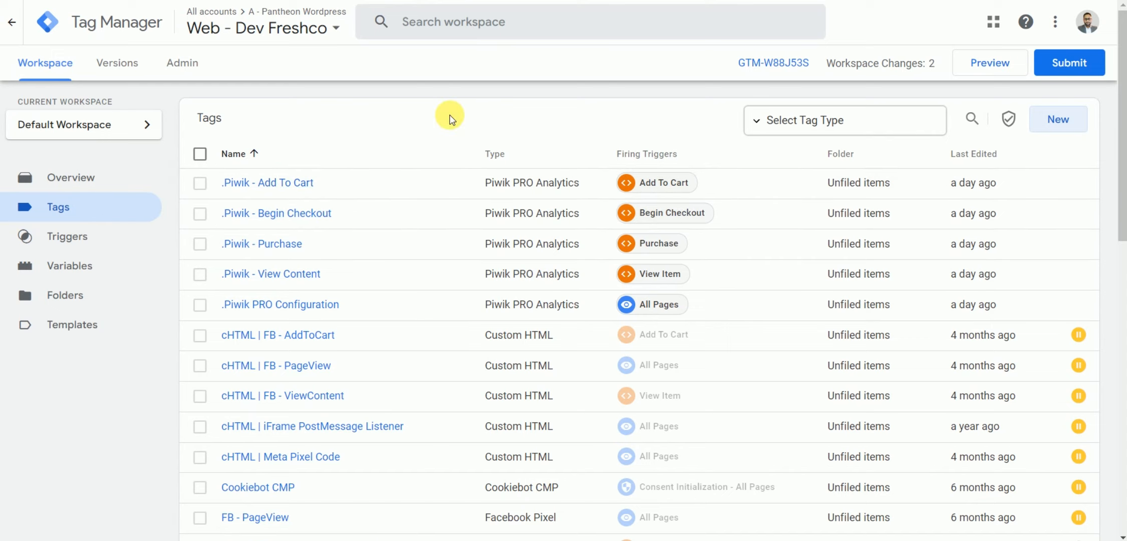
Open the .Piwik PRO Configuration tag and examine the account address in its account setup.
{"action": "left_click", "coordinate": [317, 310]}
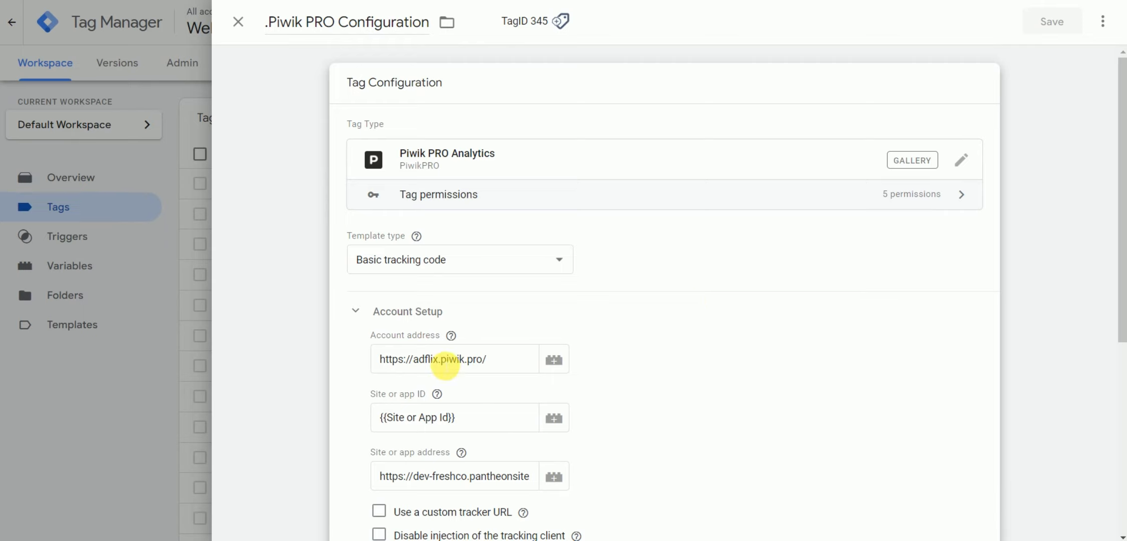
{"action": "left_click_drag", "start_coordinate": [444, 364], "coordinate": [493, 364]}
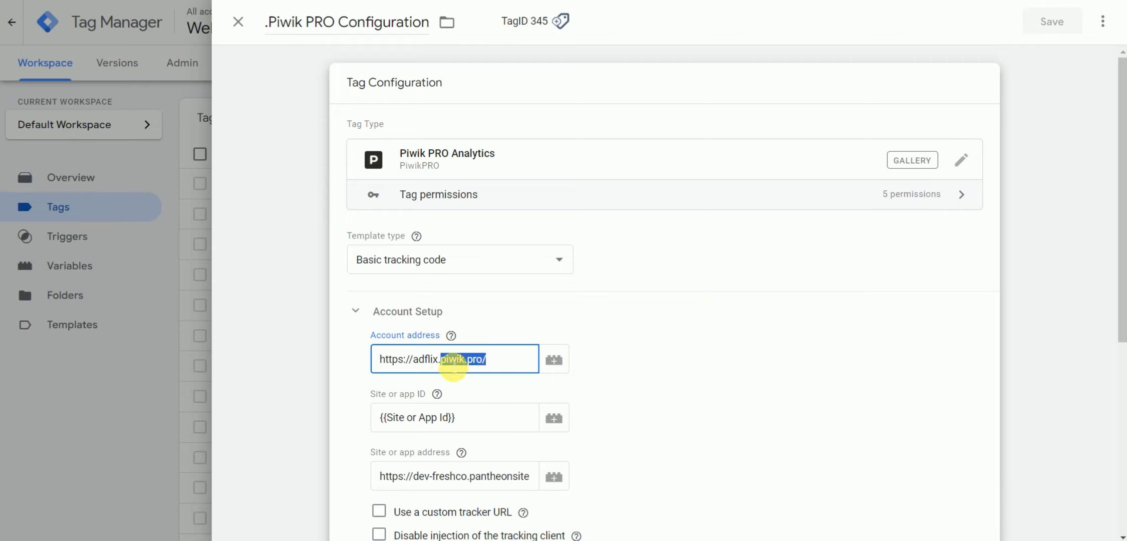
{"action": "left_click", "coordinate": [420, 366]}
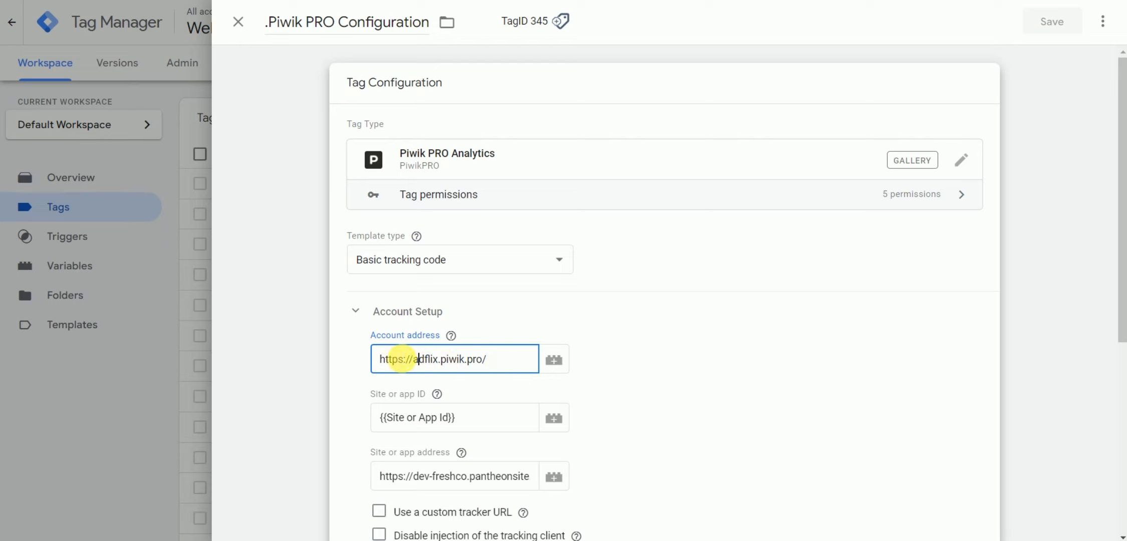
{"action": "left_click", "coordinate": [674, 367]}
{"action": "scroll", "coordinate": [674, 367], "scroll_direction": "down", "scroll_amount": 2}
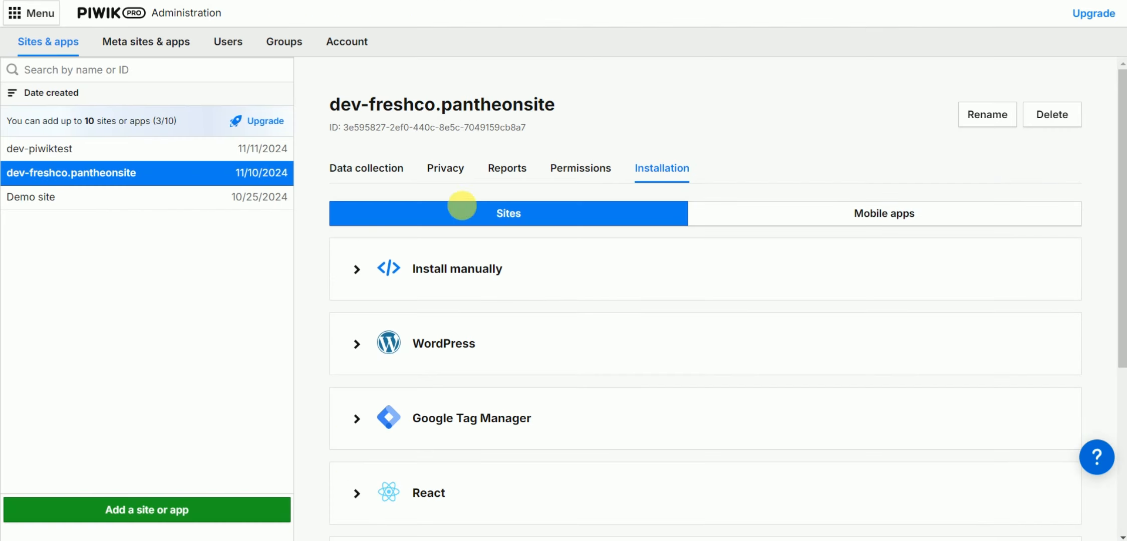
Switch to Piwik PRO and check the site ID of dev-freshco.pantheonsite.
{"action": "scroll", "coordinate": [466, 234], "scroll_direction": "down", "scroll_amount": 1}
{"action": "scroll", "coordinate": [490, 224], "scroll_direction": "up", "scroll_amount": 1}
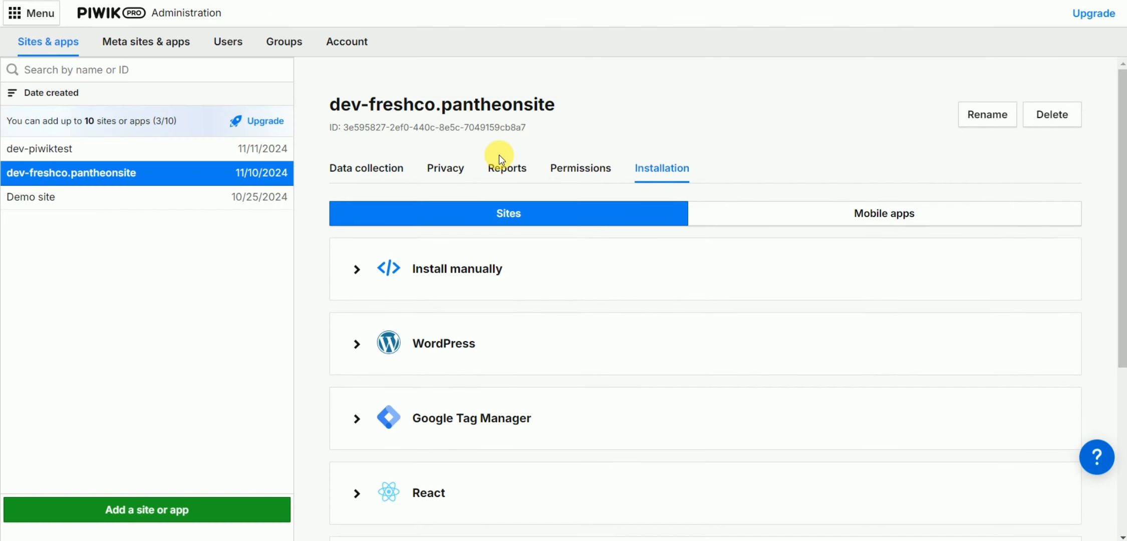
{"action": "left_click", "coordinate": [537, 132]}
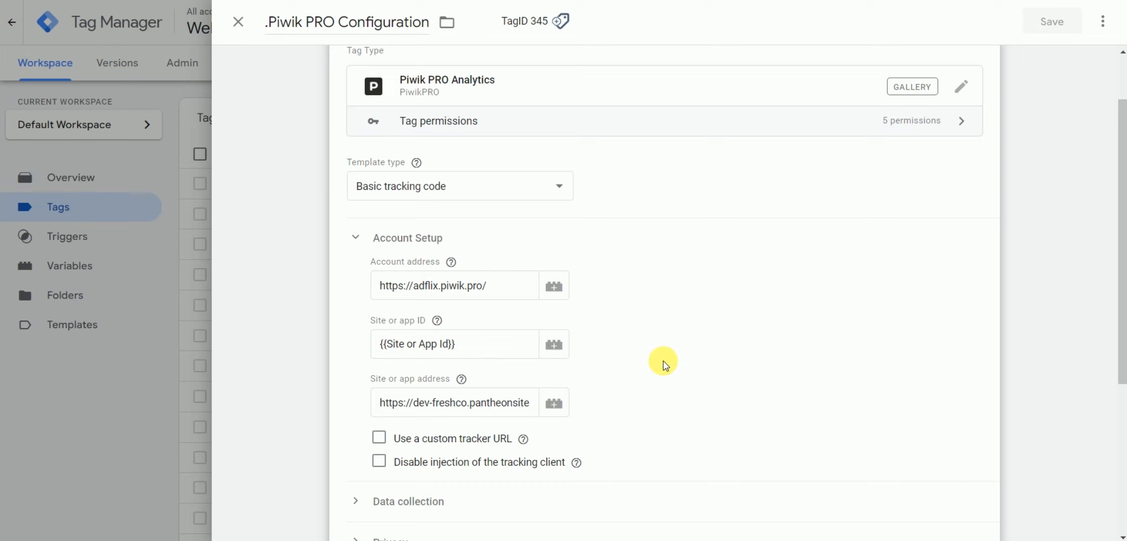
Return to the .Piwik PRO Configuration tag and review its site ID, site address and data collection options.
{"action": "scroll", "coordinate": [663, 363], "scroll_direction": "down", "scroll_amount": 2}
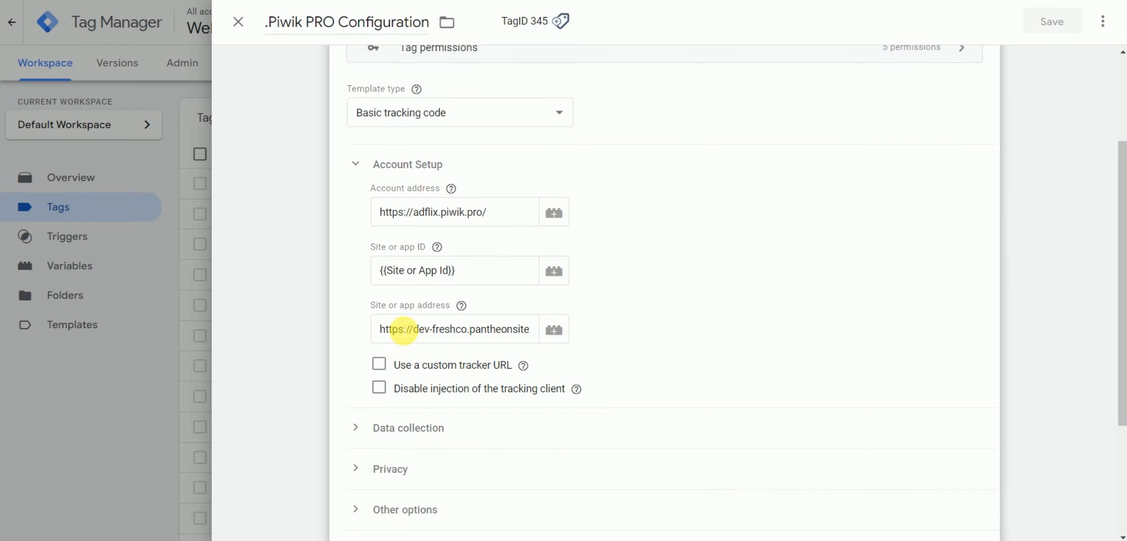
{"action": "scroll", "coordinate": [722, 330], "scroll_direction": "down", "scroll_amount": 2}
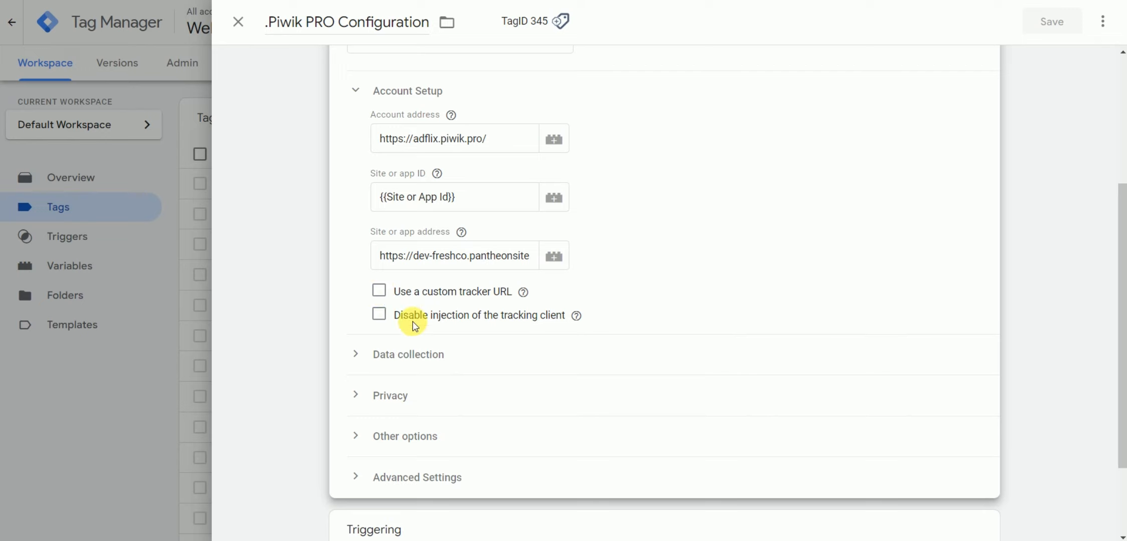
{"action": "left_click", "coordinate": [356, 354]}
{"action": "scroll", "coordinate": [623, 370], "scroll_direction": "down", "scroll_amount": 4}
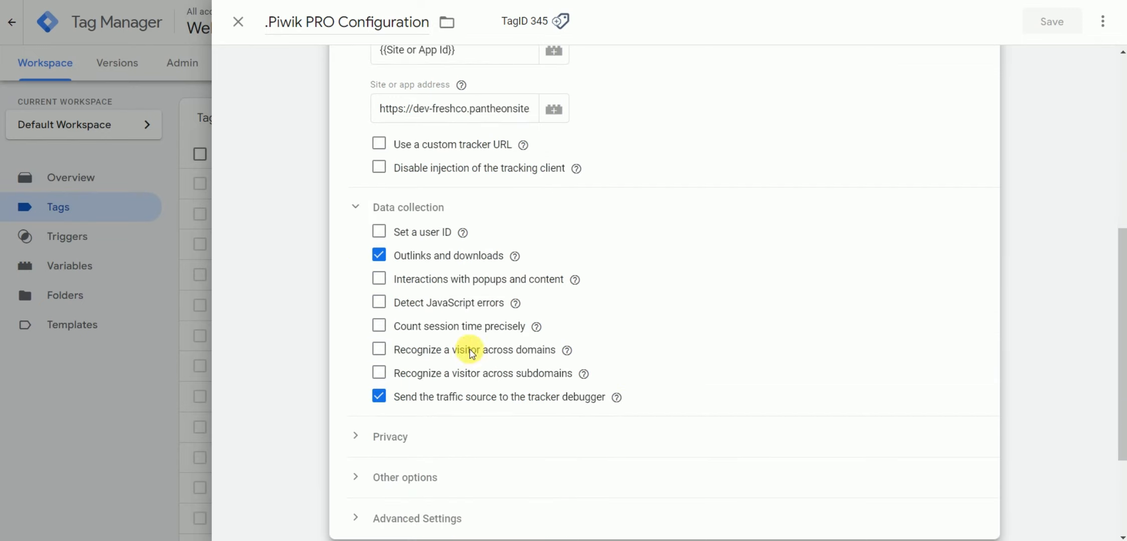
{"action": "left_click", "coordinate": [374, 214]}
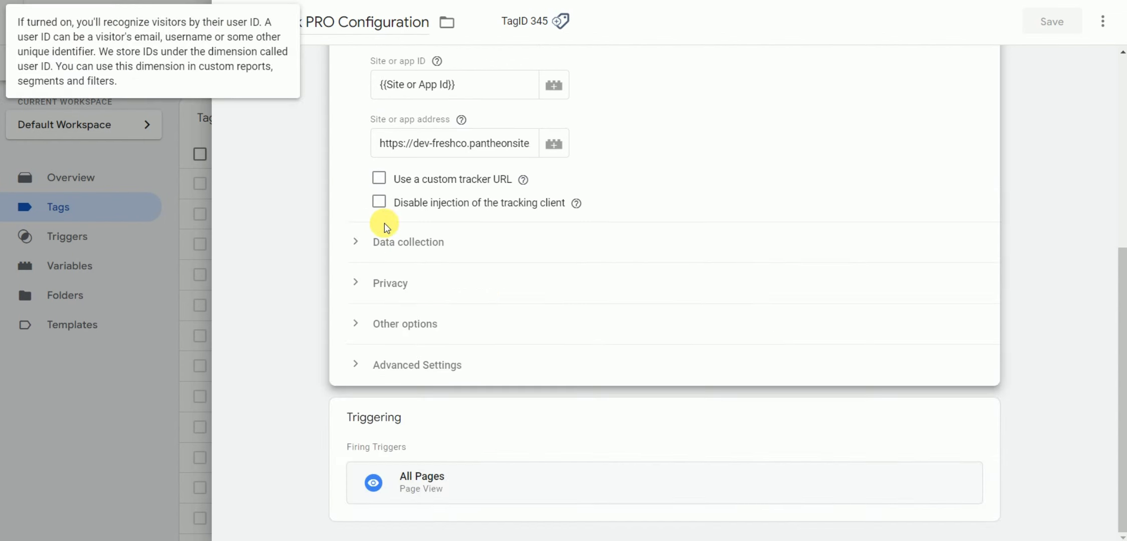
Review the tag's privacy options and firing trigger, and close the tag without changes.
{"action": "left_click", "coordinate": [361, 288]}
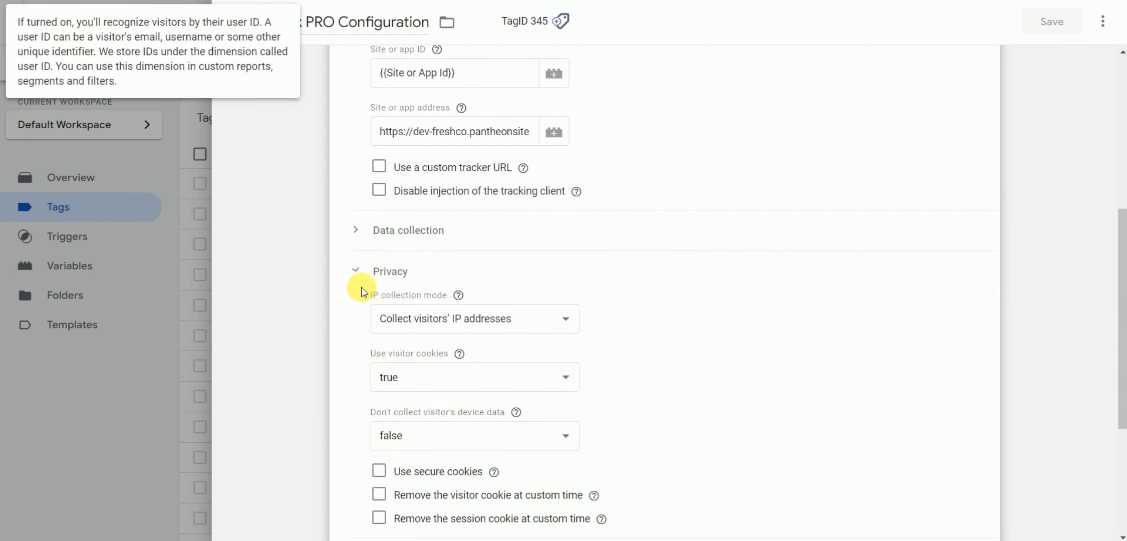
{"action": "scroll", "coordinate": [770, 378], "scroll_direction": "down", "scroll_amount": 3}
{"action": "scroll", "coordinate": [769, 378], "scroll_direction": "up", "scroll_amount": 3}
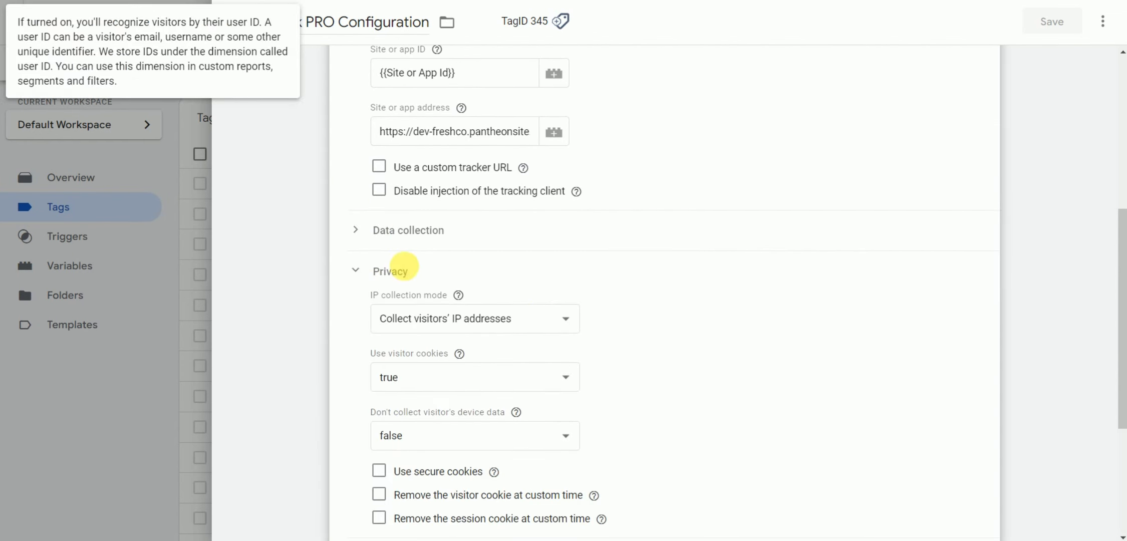
{"action": "left_click", "coordinate": [370, 266]}
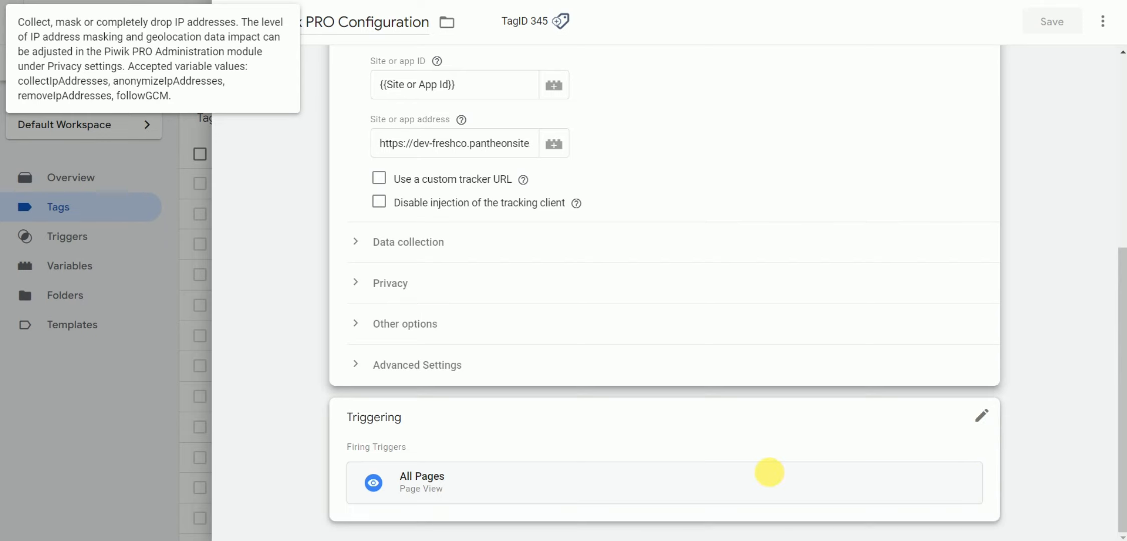
{"action": "scroll", "coordinate": [749, 396], "scroll_direction": "up", "scroll_amount": 4}
{"action": "scroll", "coordinate": [750, 396], "scroll_direction": "up", "scroll_amount": 2}
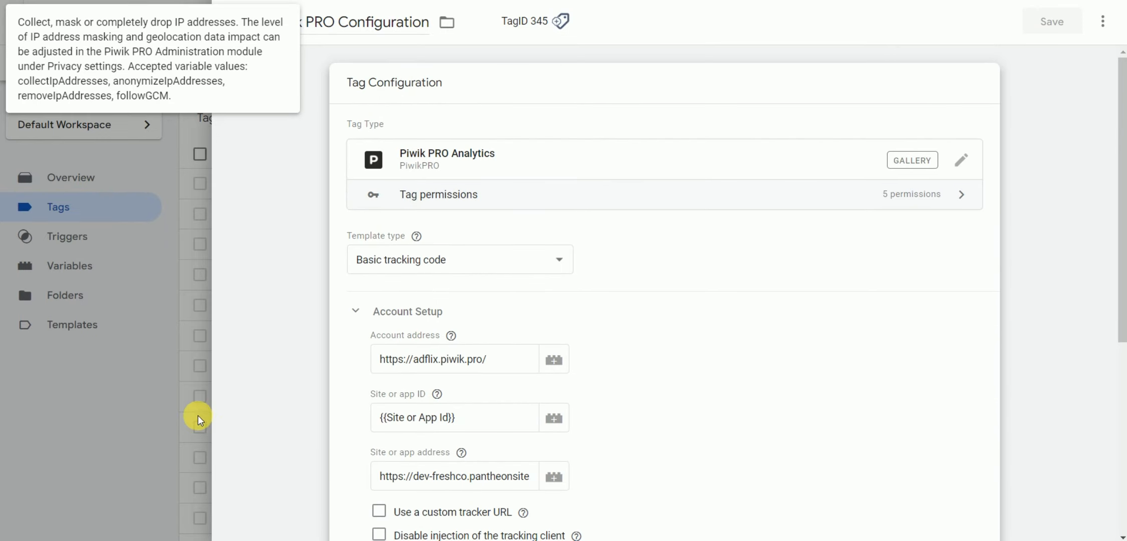
{"action": "left_click", "coordinate": [110, 420]}
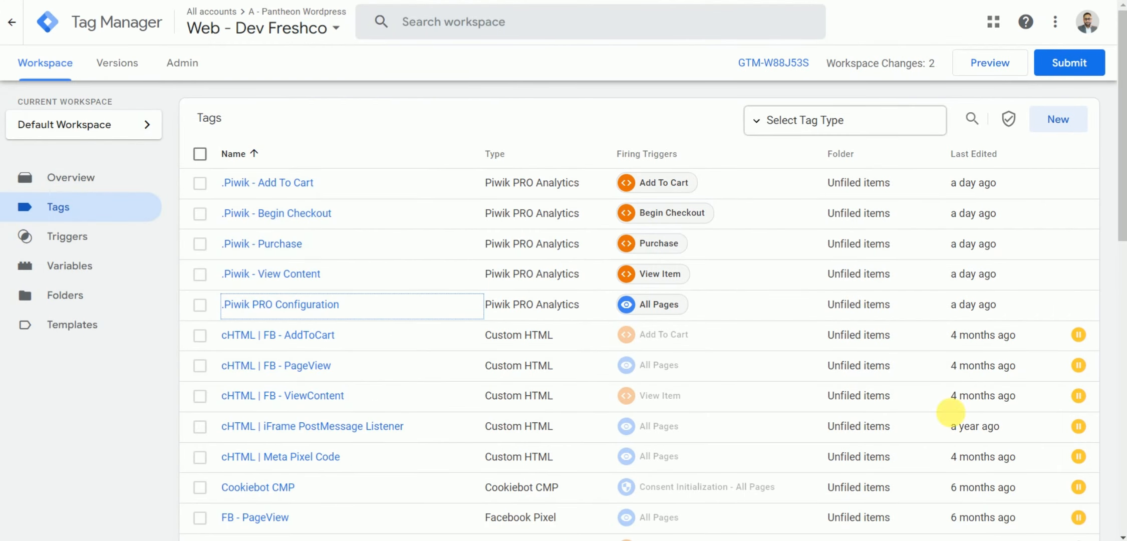
{"action": "left_click", "coordinate": [501, 1]}
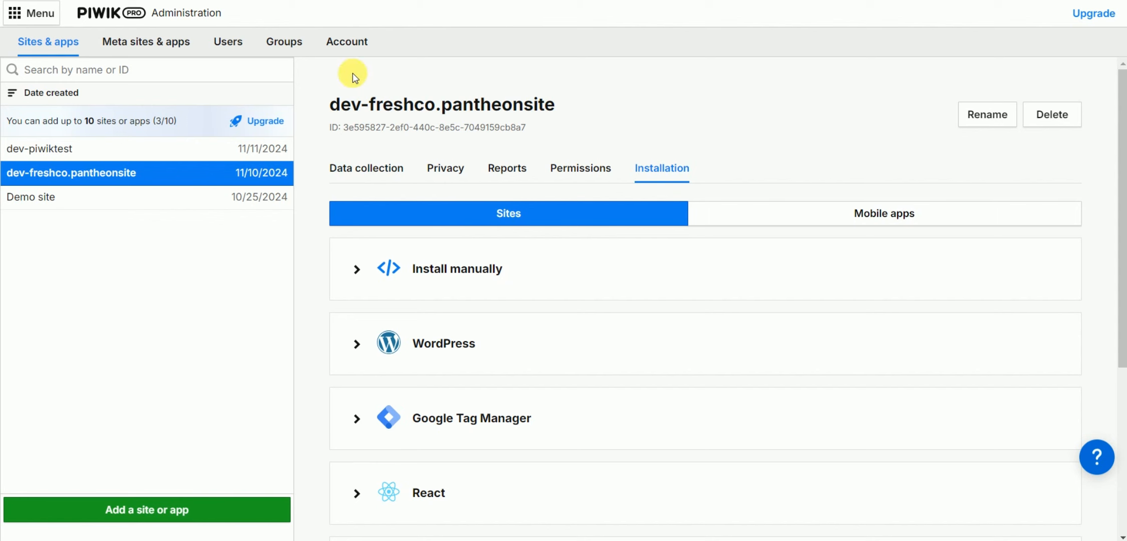
{"action": "key", "text": "ctrl+shift+Tab"}
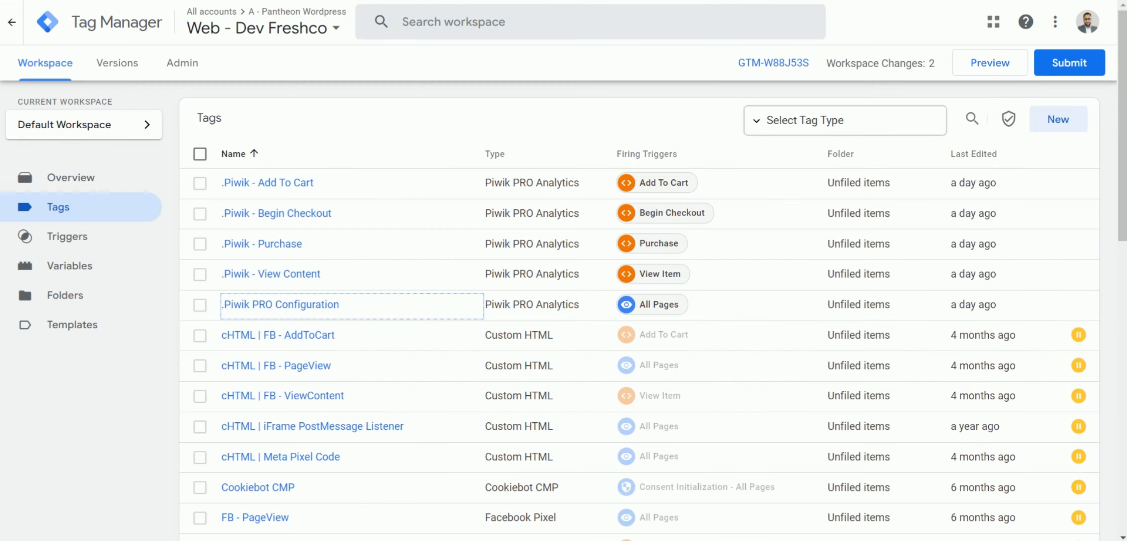
{"action": "key", "text": "ctrl+shift+Tab"}
{"action": "key", "text": "ctrl+Tab"}
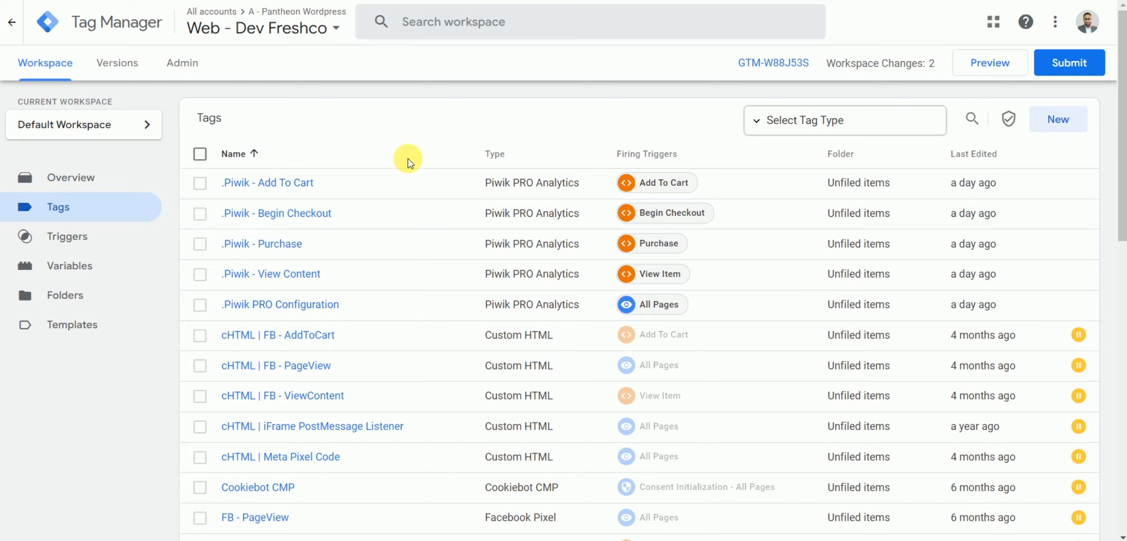
Open the .Piwik - View Content tag for editing, review the available template types, and close the tag unchanged.
{"action": "left_click", "coordinate": [279, 274]}
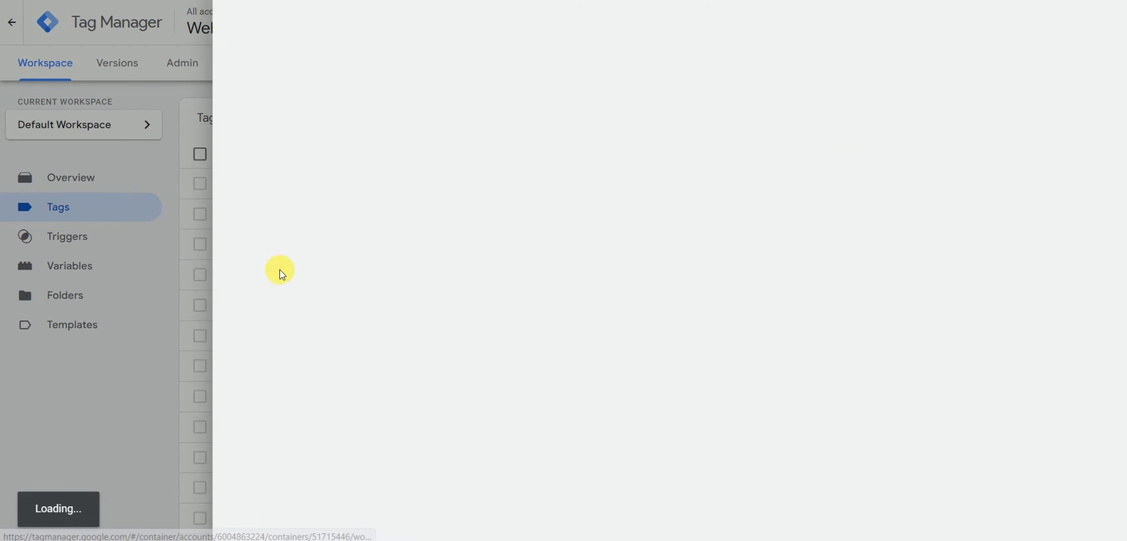
{"action": "left_click", "coordinate": [76, 375]}
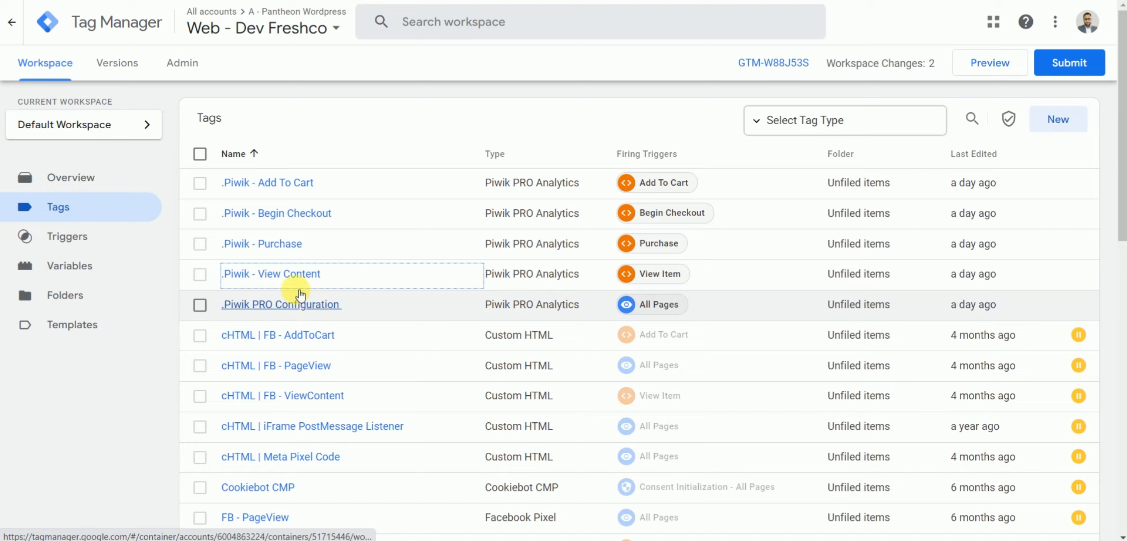
{"action": "left_click", "coordinate": [287, 276]}
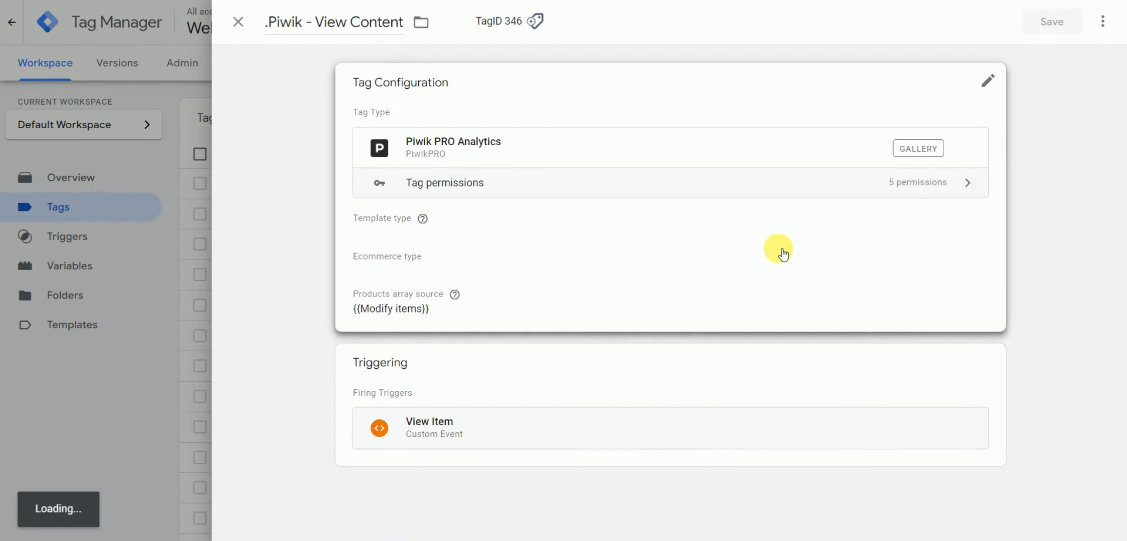
{"action": "left_click", "coordinate": [795, 245]}
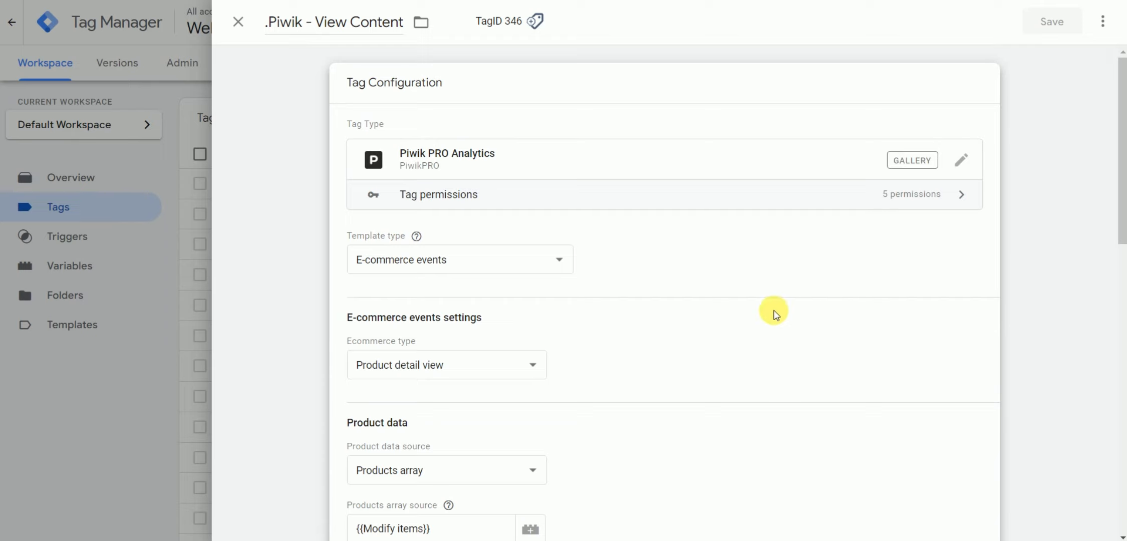
{"action": "left_click", "coordinate": [553, 262]}
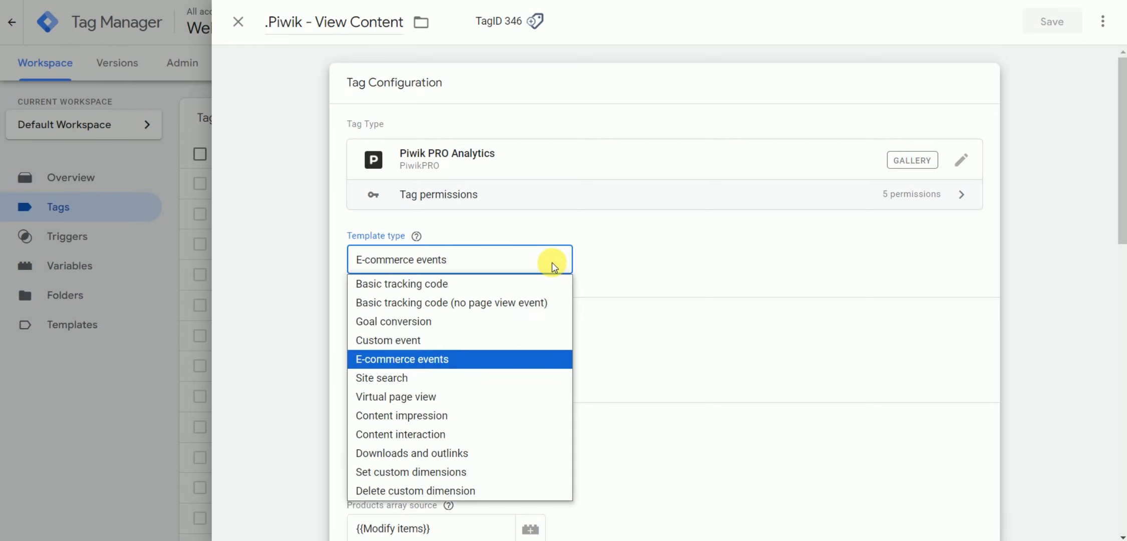
{"action": "left_click", "coordinate": [659, 264]}
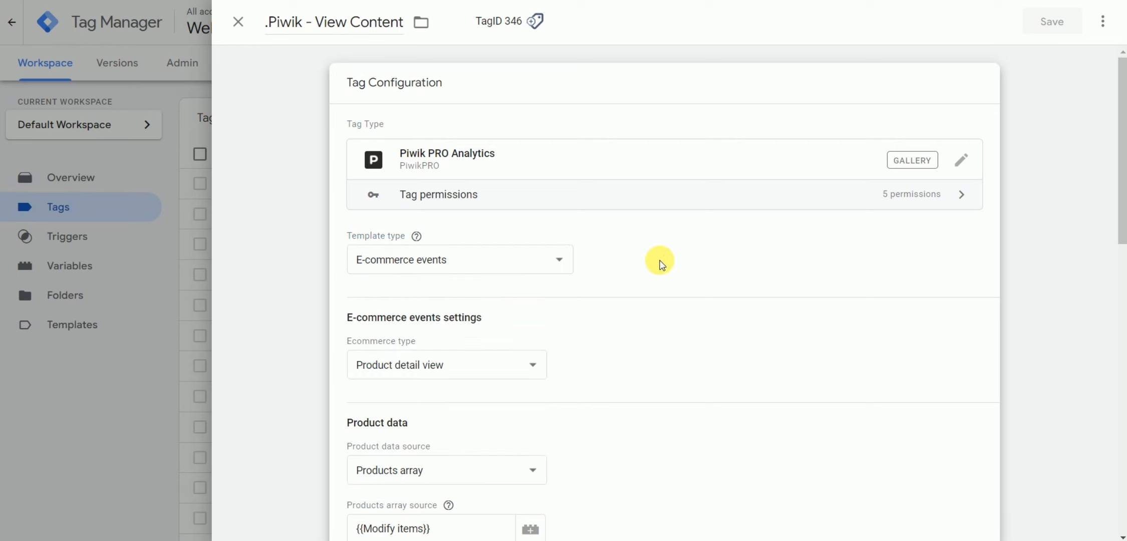
{"action": "left_click", "coordinate": [559, 264]}
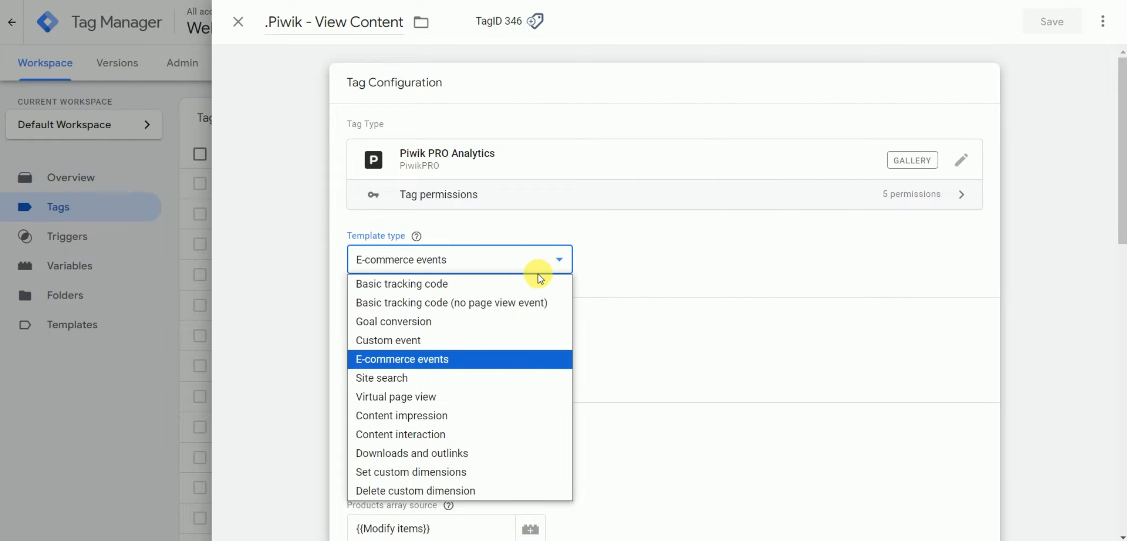
{"action": "left_click", "coordinate": [76, 433]}
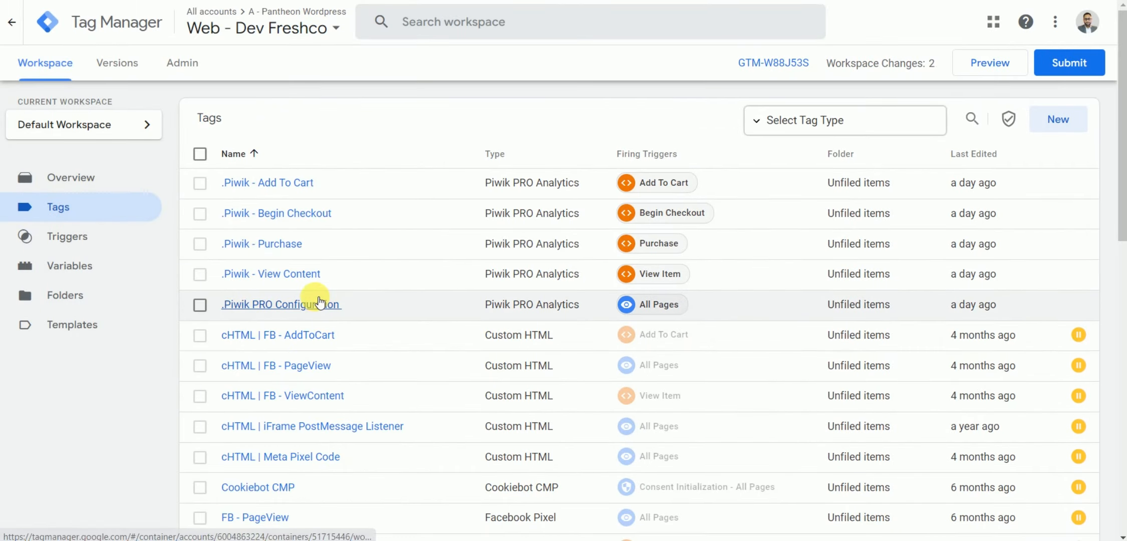
Open the .Piwik PRO Configuration tag for editing, review the available template types, and close the tag unchanged.
{"action": "left_click", "coordinate": [319, 302]}
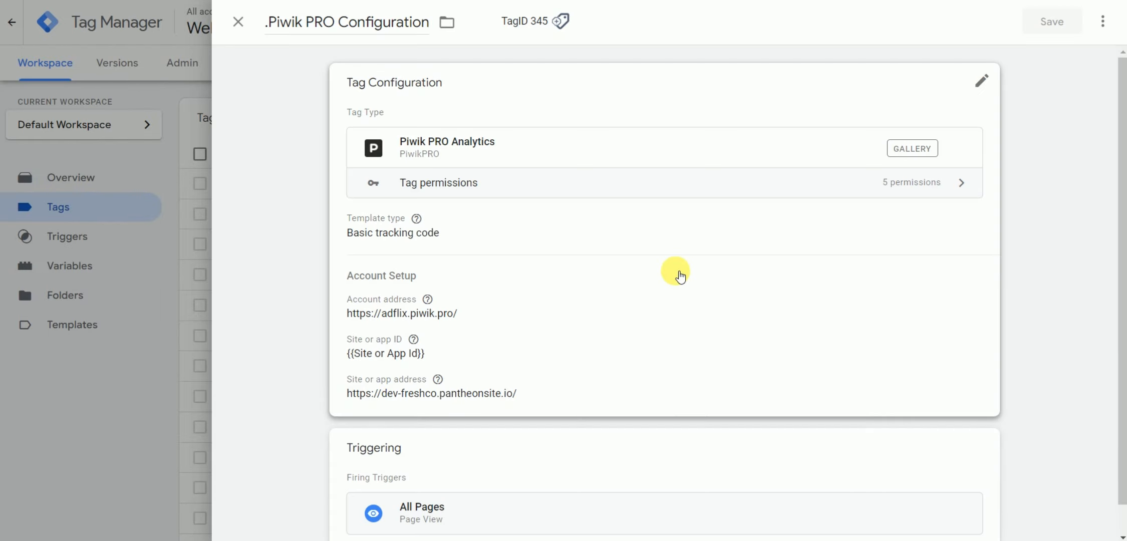
{"action": "left_click", "coordinate": [674, 270]}
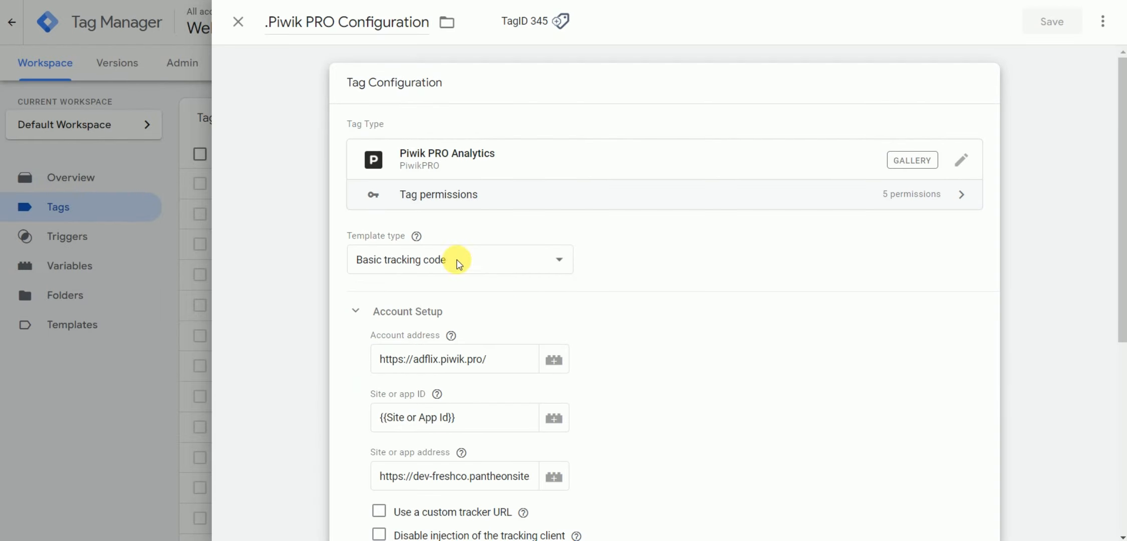
{"action": "left_click", "coordinate": [556, 259]}
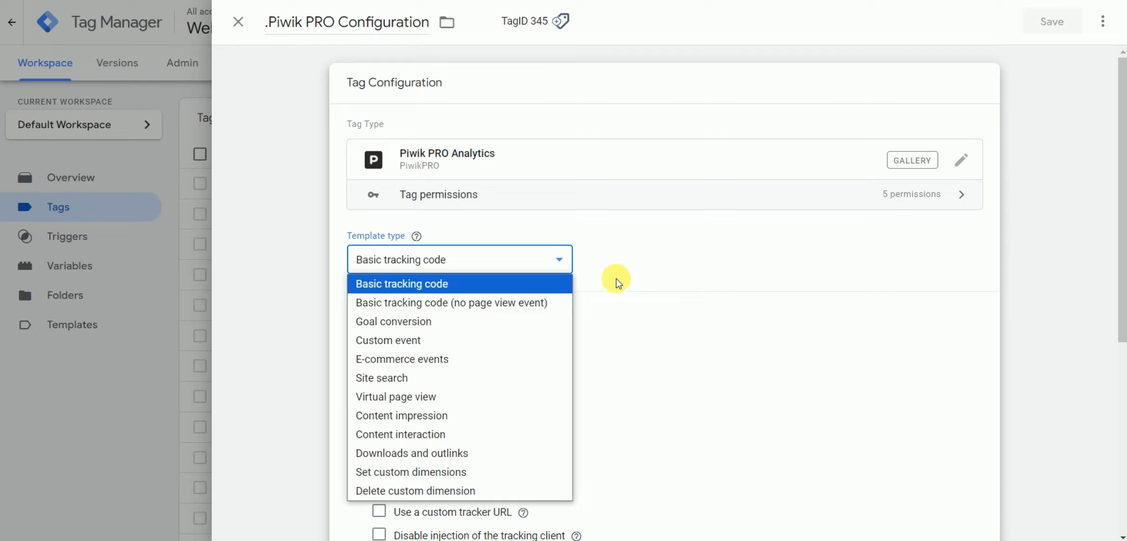
{"action": "left_click", "coordinate": [107, 445]}
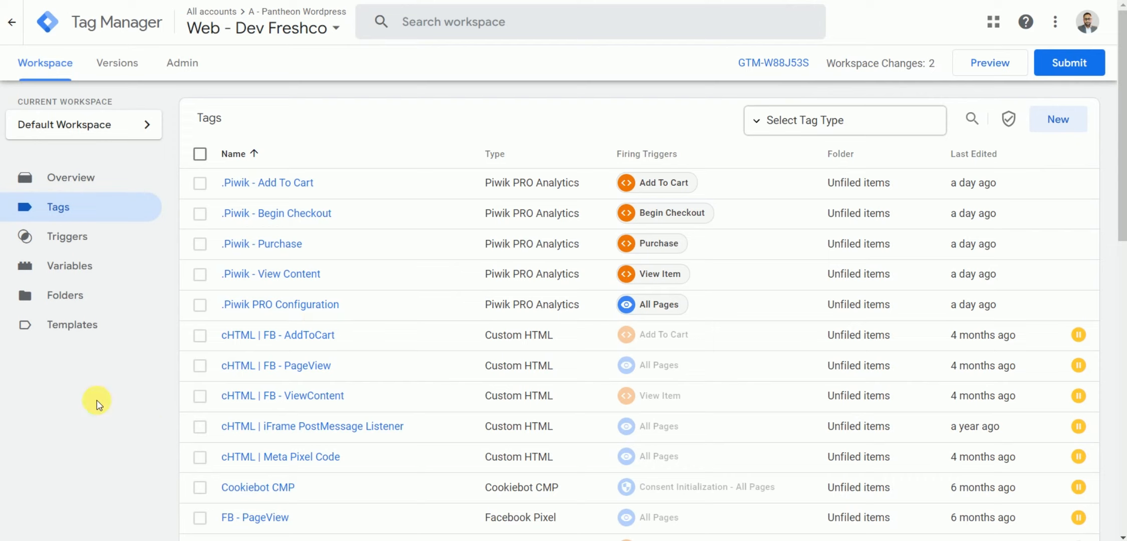
Open the .Piwik - View Content tag for editing and review its template type and e-commerce type options.
{"action": "left_click", "coordinate": [296, 275]}
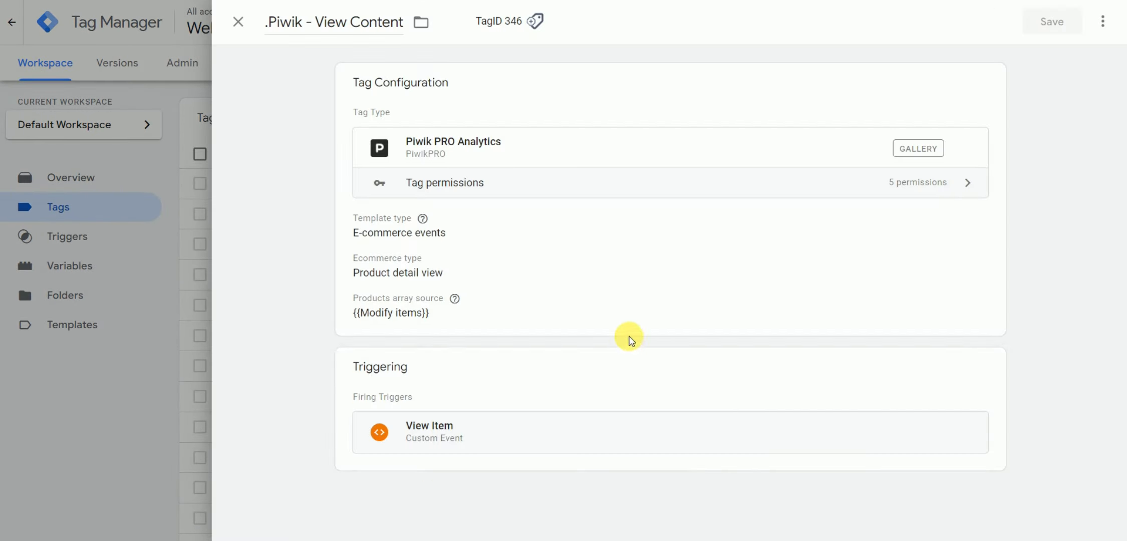
{"action": "left_click", "coordinate": [551, 265]}
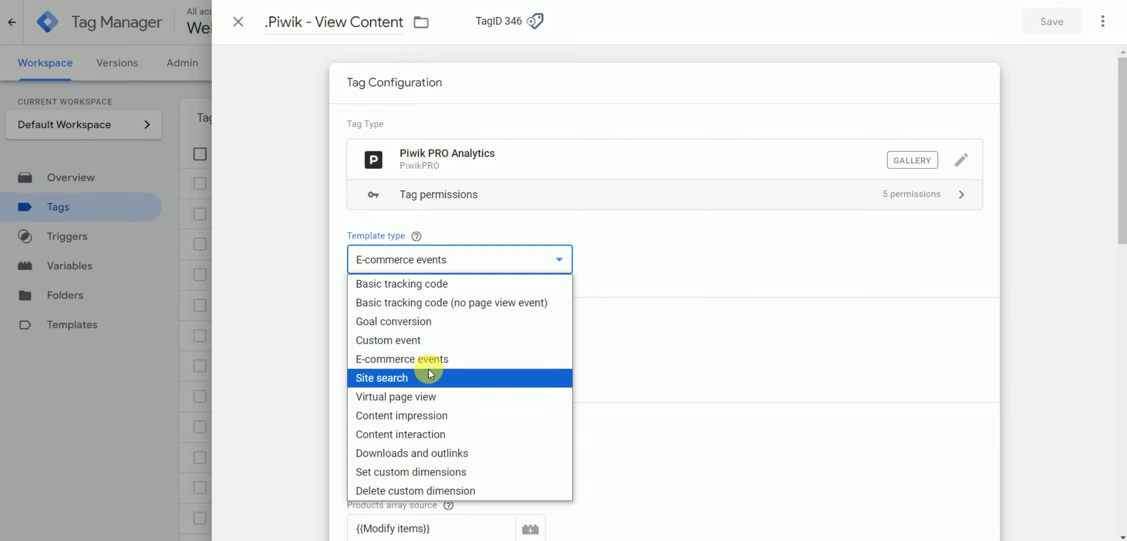
{"action": "left_click", "coordinate": [640, 256]}
{"action": "scroll", "coordinate": [640, 257], "scroll_direction": "down", "scroll_amount": 1}
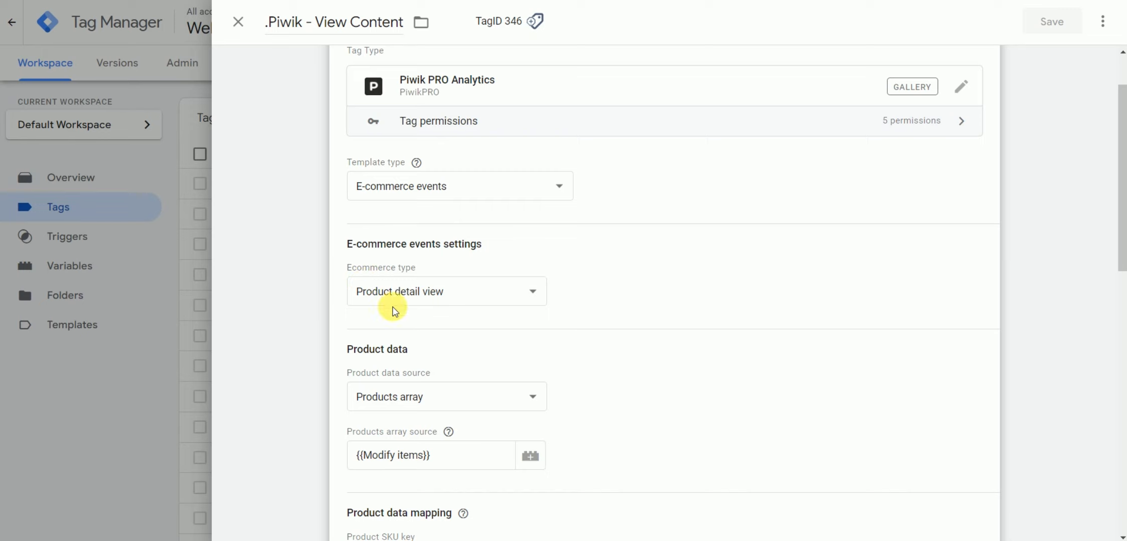
{"action": "left_click", "coordinate": [522, 298]}
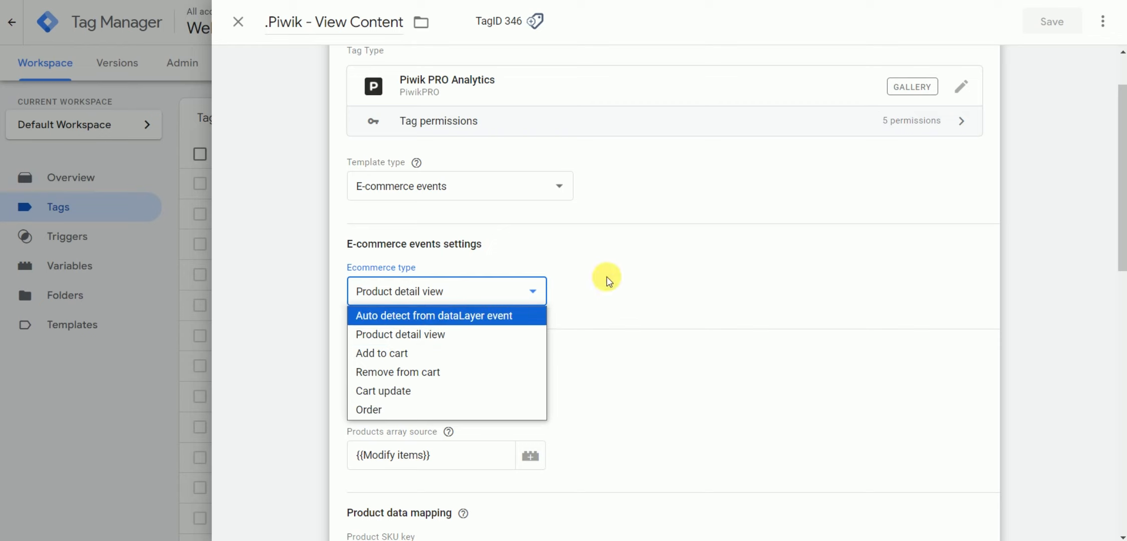
{"action": "left_click", "coordinate": [570, 281]}
Review the product data source options of the View Content tag, keeping Products array selected.
{"action": "scroll", "coordinate": [583, 334], "scroll_direction": "down", "scroll_amount": 3}
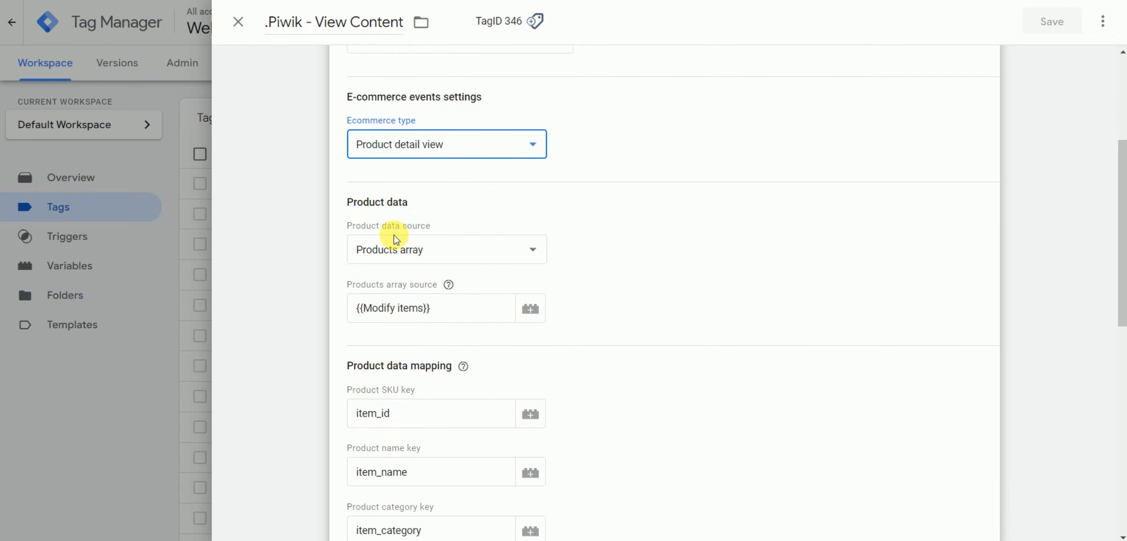
{"action": "left_click", "coordinate": [532, 256]}
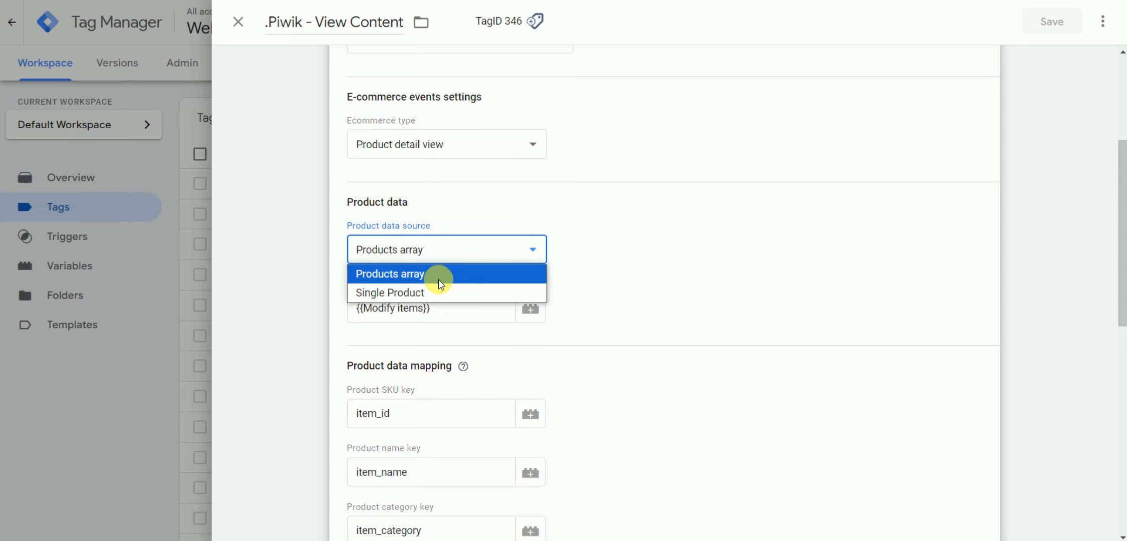
{"action": "left_click", "coordinate": [549, 254]}
{"action": "left_click", "coordinate": [527, 249]}
{"action": "left_click", "coordinate": [417, 274]}
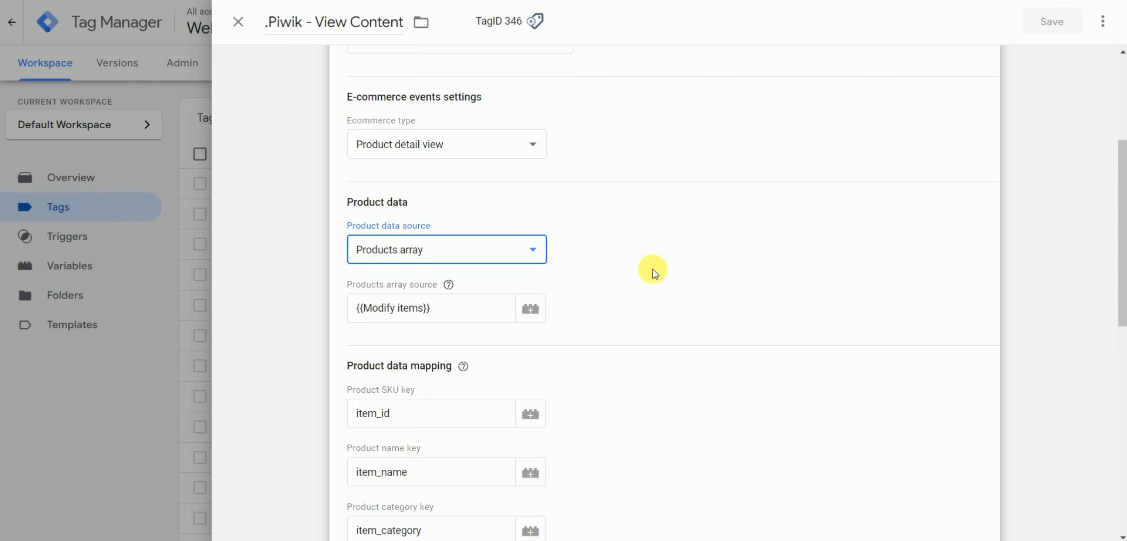
{"action": "left_click", "coordinate": [666, 268]}
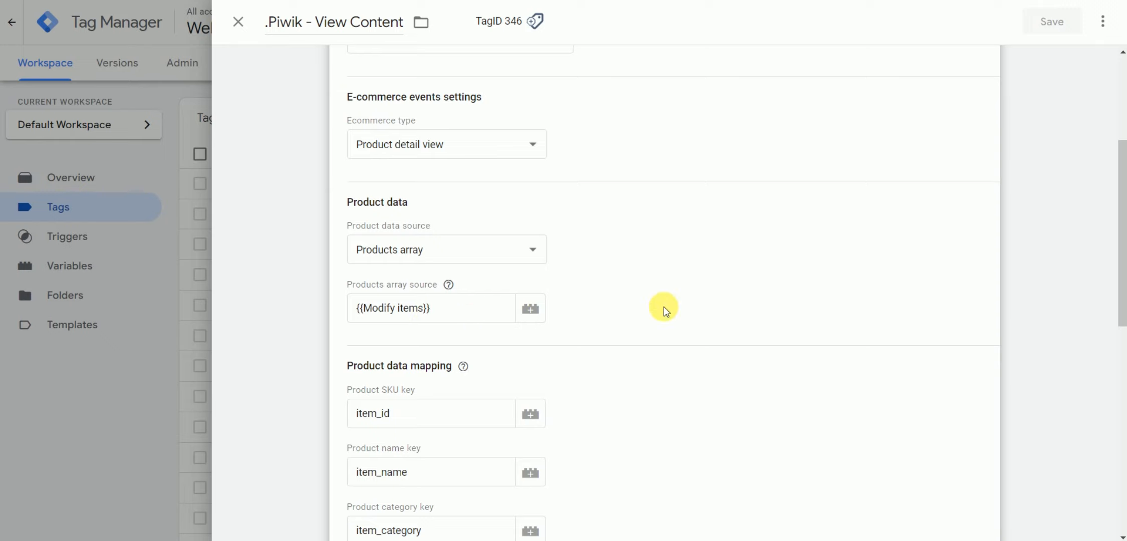
Examine the View Content tag's products array source and the product data mapping keys, from SKU to custom dimensions.
{"action": "scroll", "coordinate": [662, 307], "scroll_direction": "down", "scroll_amount": 1}
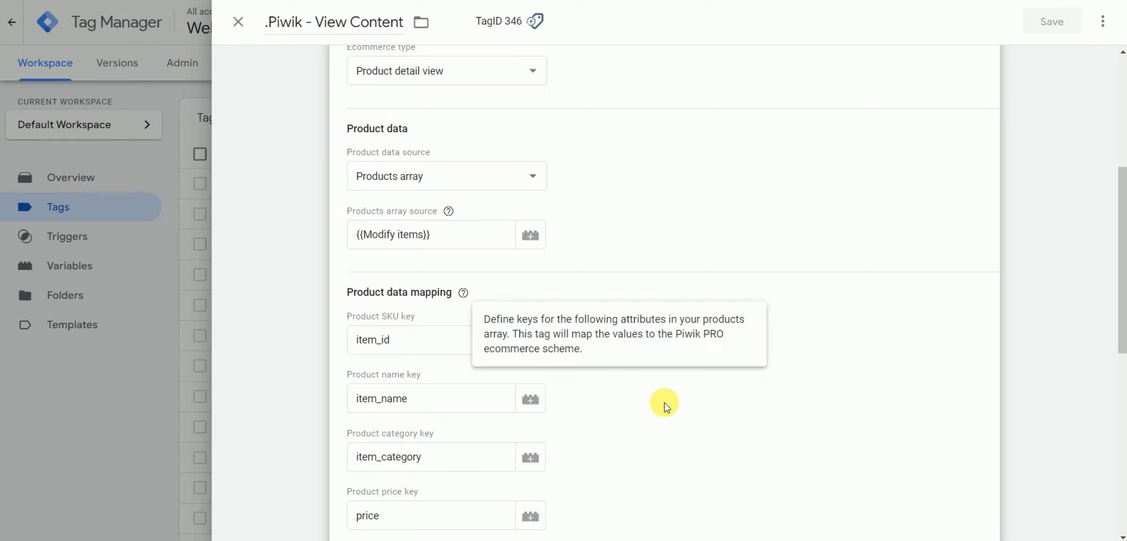
{"action": "scroll", "coordinate": [663, 402], "scroll_direction": "down", "scroll_amount": 3}
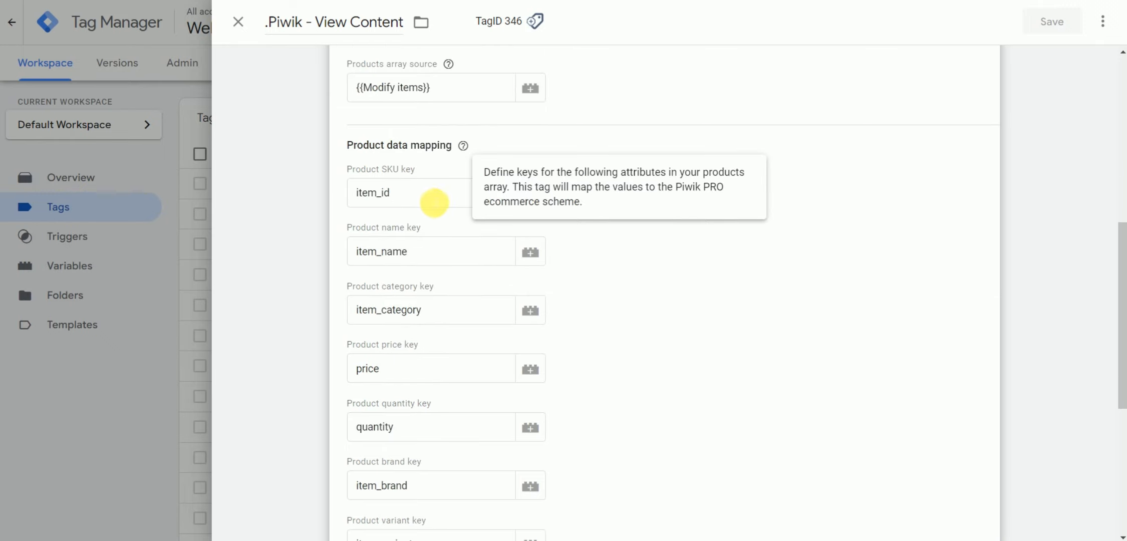
{"action": "scroll", "coordinate": [428, 390], "scroll_direction": "down", "scroll_amount": 3}
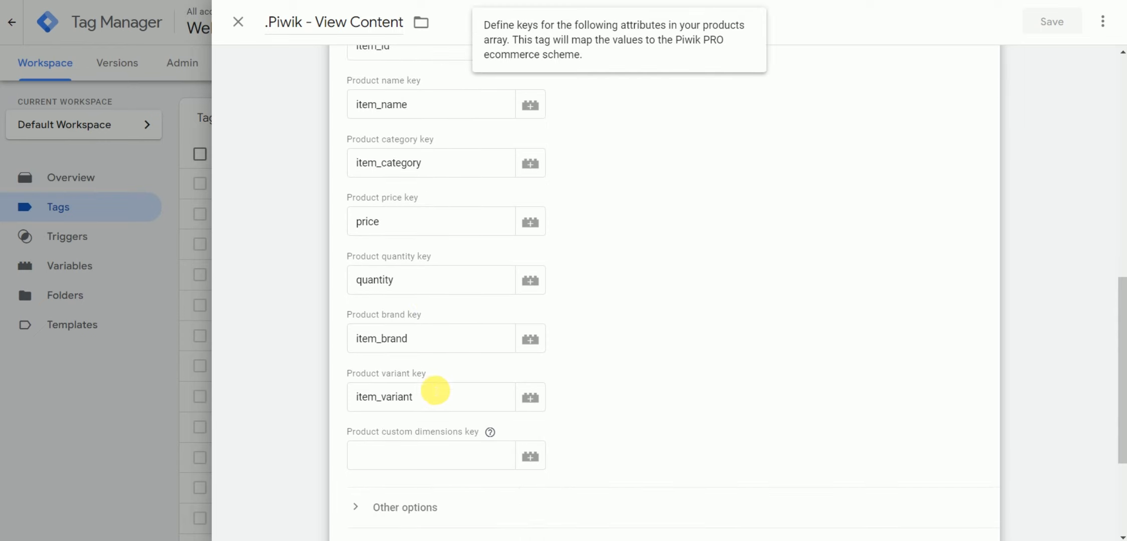
{"action": "scroll", "coordinate": [462, 389], "scroll_direction": "up", "scroll_amount": 5}
{"action": "scroll", "coordinate": [463, 389], "scroll_direction": "up", "scroll_amount": 1}
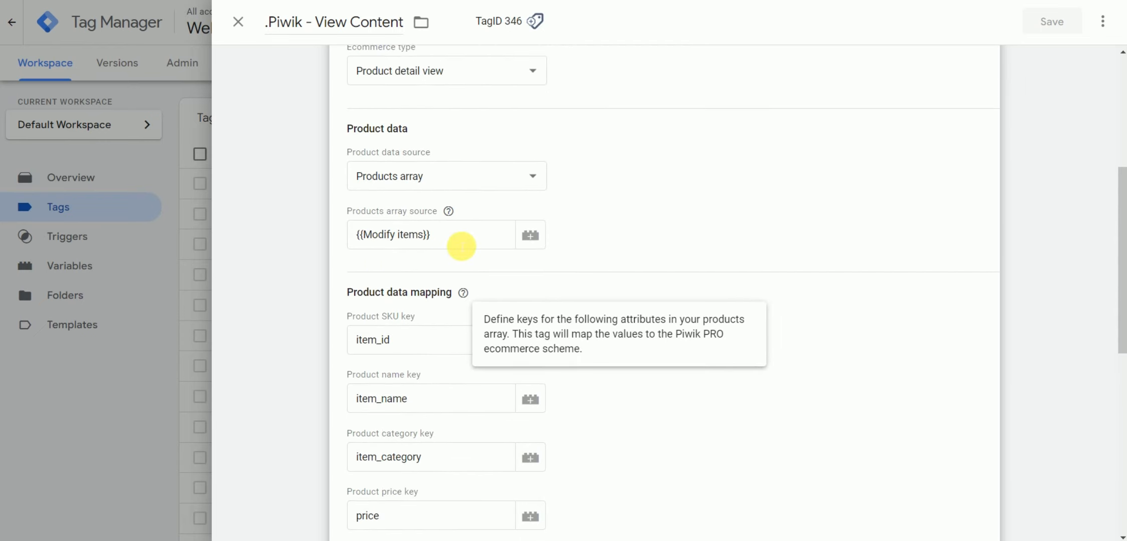
{"action": "scroll", "coordinate": [459, 231], "scroll_direction": "down", "scroll_amount": 2}
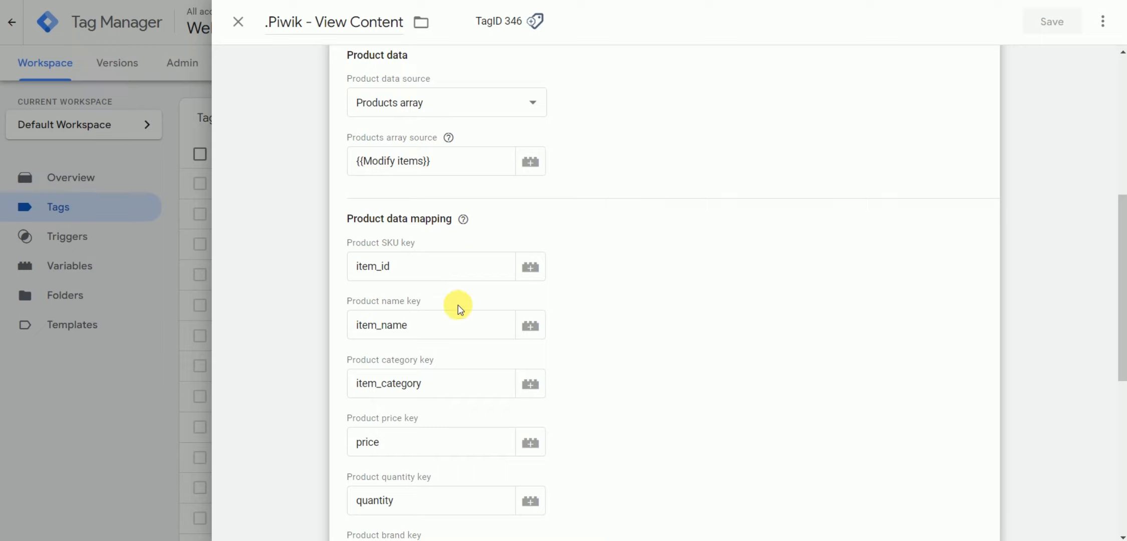
{"action": "scroll", "coordinate": [465, 381], "scroll_direction": "down", "scroll_amount": 2}
{"action": "scroll", "coordinate": [465, 377], "scroll_direction": "up", "scroll_amount": 5}
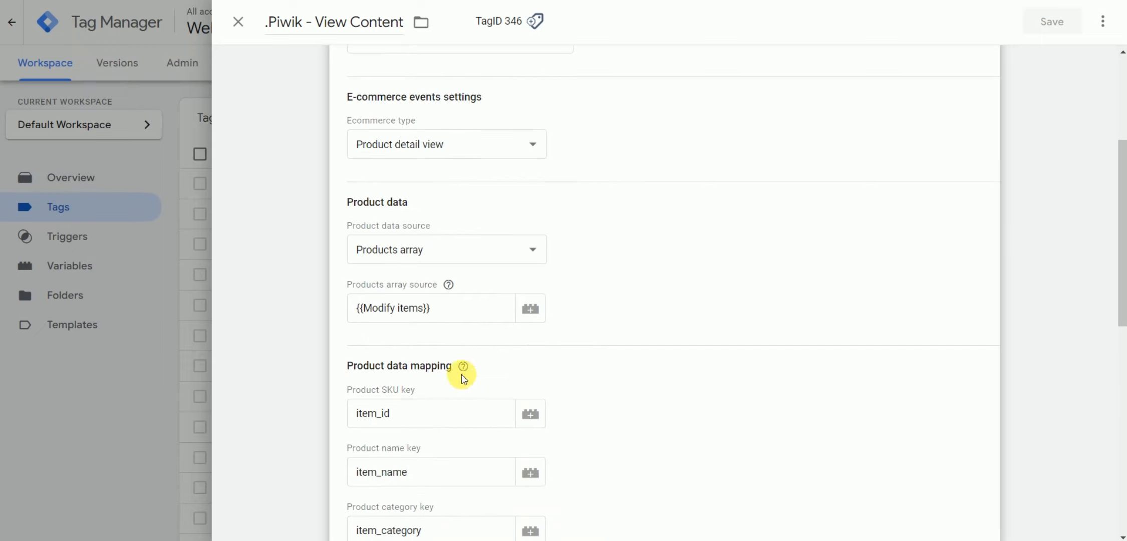
Try Single Product as the product data source, review its product fields, and switch the source back to Products array.
{"action": "left_click", "coordinate": [531, 249]}
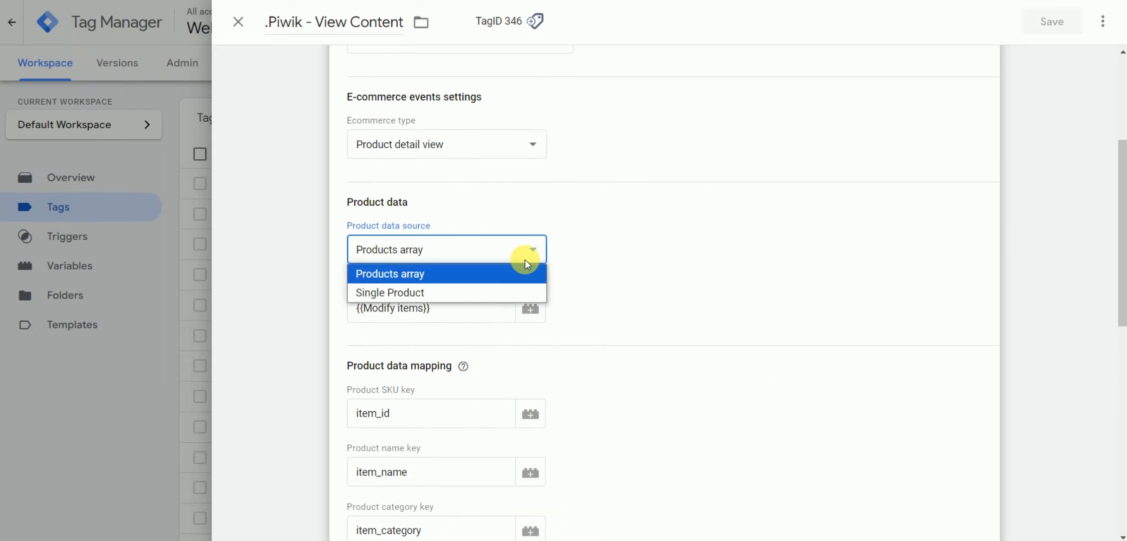
{"action": "left_click", "coordinate": [465, 293]}
{"action": "scroll", "coordinate": [671, 349], "scroll_direction": "down", "scroll_amount": 2}
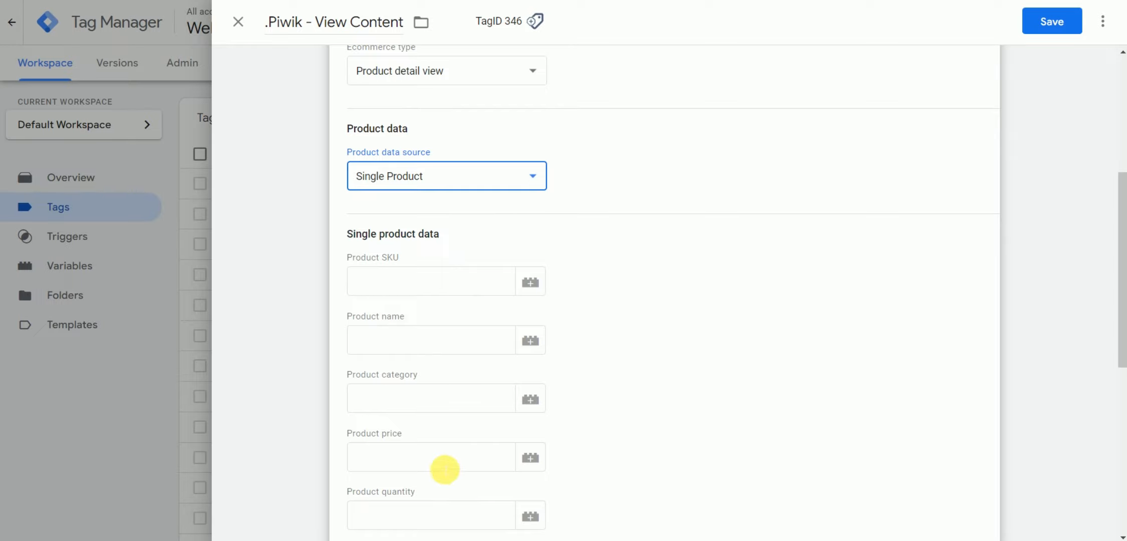
{"action": "scroll", "coordinate": [443, 467], "scroll_direction": "down", "scroll_amount": 3}
{"action": "scroll", "coordinate": [571, 327], "scroll_direction": "up", "scroll_amount": 5}
{"action": "left_click", "coordinate": [516, 248]}
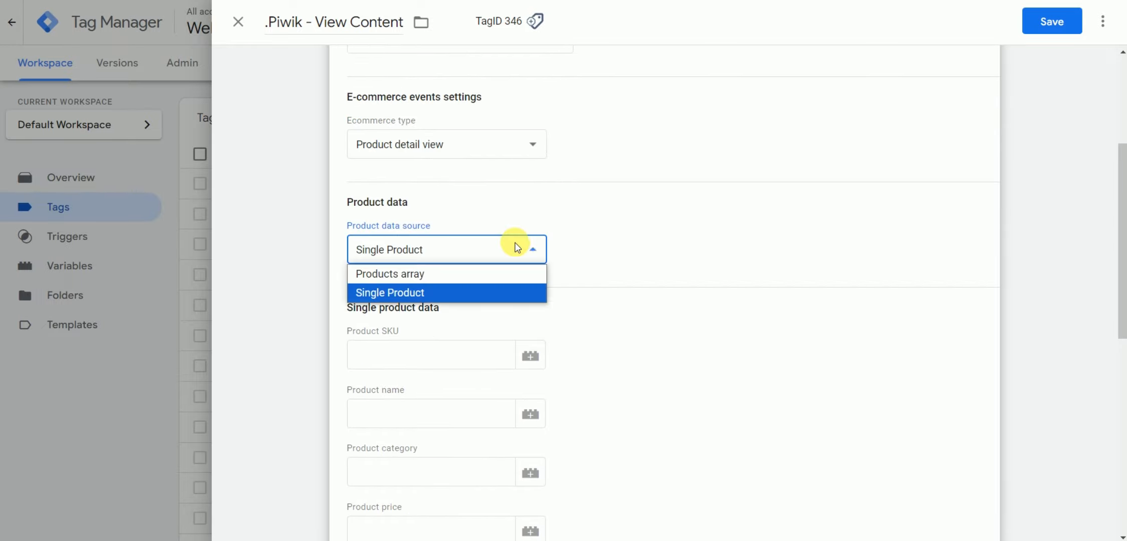
{"action": "left_click", "coordinate": [464, 274]}
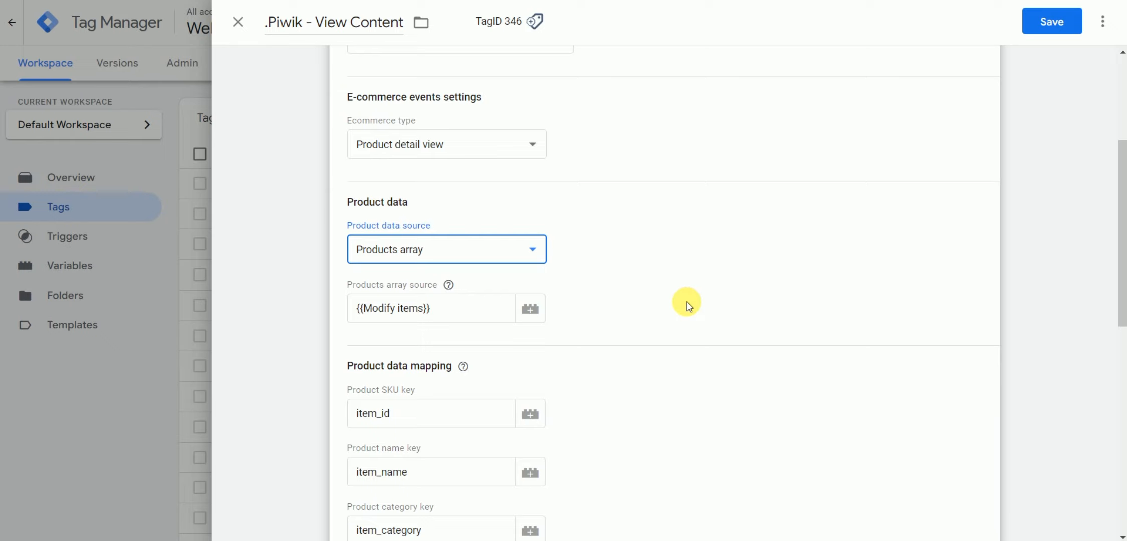
Recheck the product data mapping keys and save the .Piwik - View Content tag.
{"action": "scroll", "coordinate": [687, 304], "scroll_direction": "down", "scroll_amount": 3}
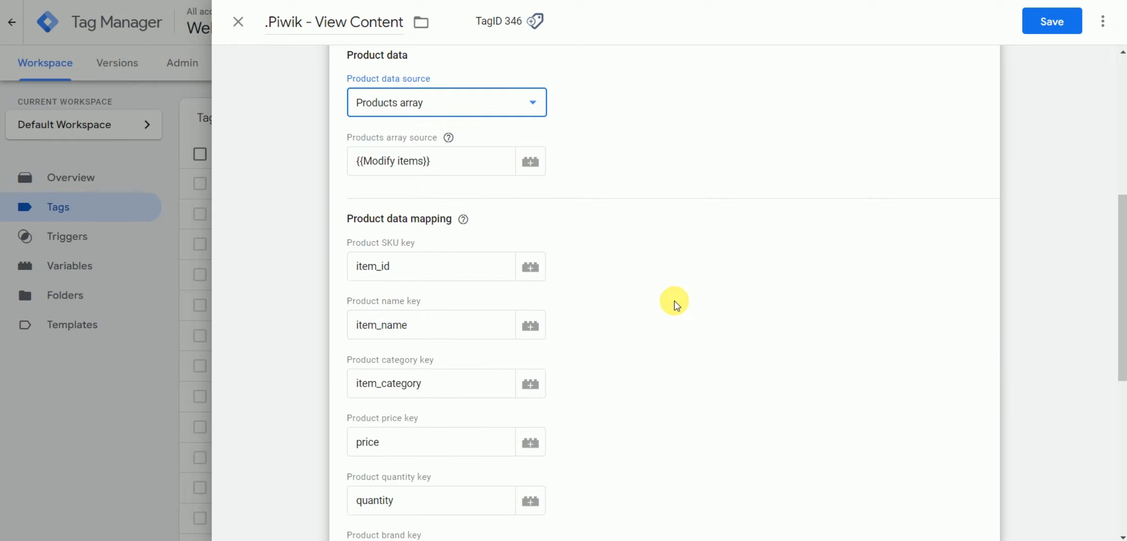
{"action": "scroll", "coordinate": [651, 298], "scroll_direction": "down", "scroll_amount": 3}
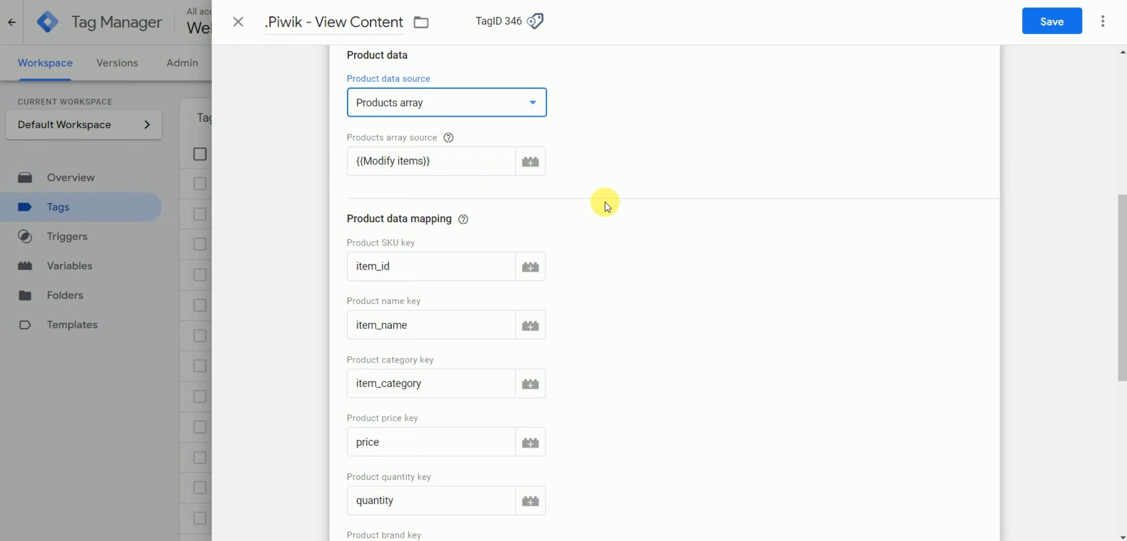
{"action": "scroll", "coordinate": [586, 234], "scroll_direction": "down", "scroll_amount": 3}
{"action": "scroll", "coordinate": [702, 305], "scroll_direction": "up", "scroll_amount": 2}
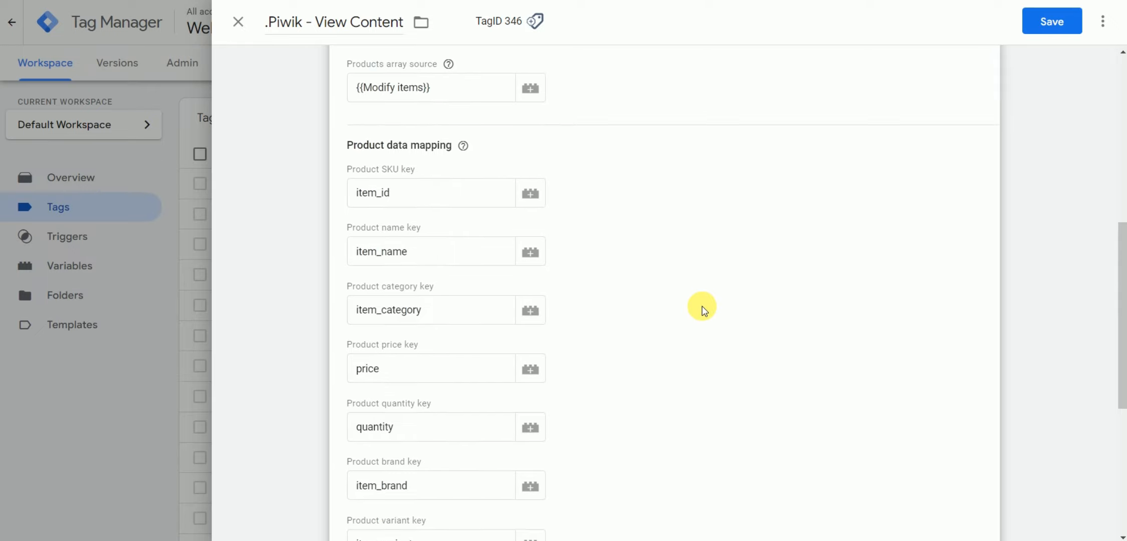
{"action": "scroll", "coordinate": [702, 306], "scroll_direction": "up", "scroll_amount": 5}
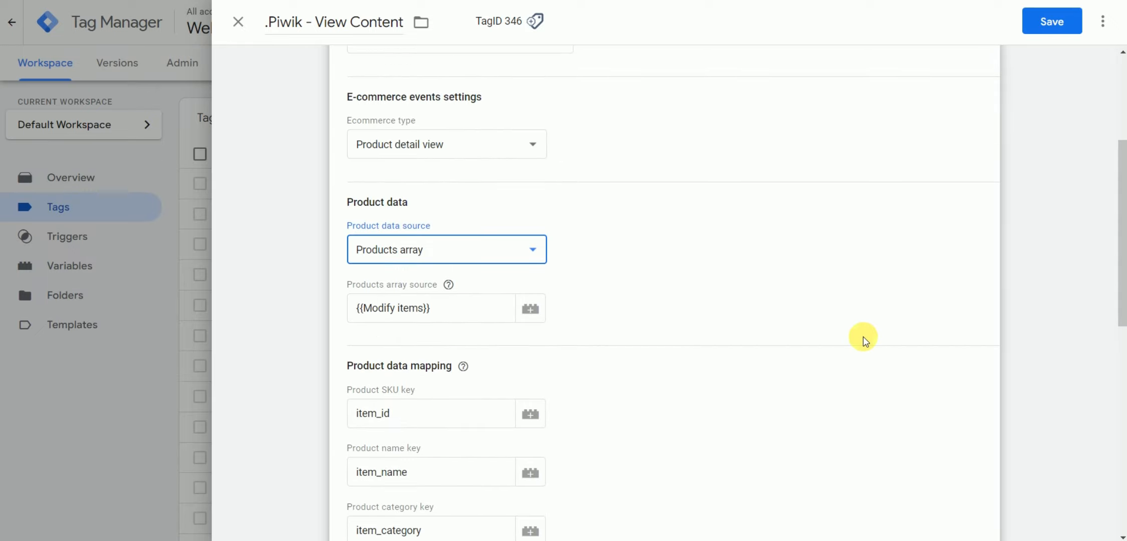
{"action": "left_click", "coordinate": [1045, 25]}
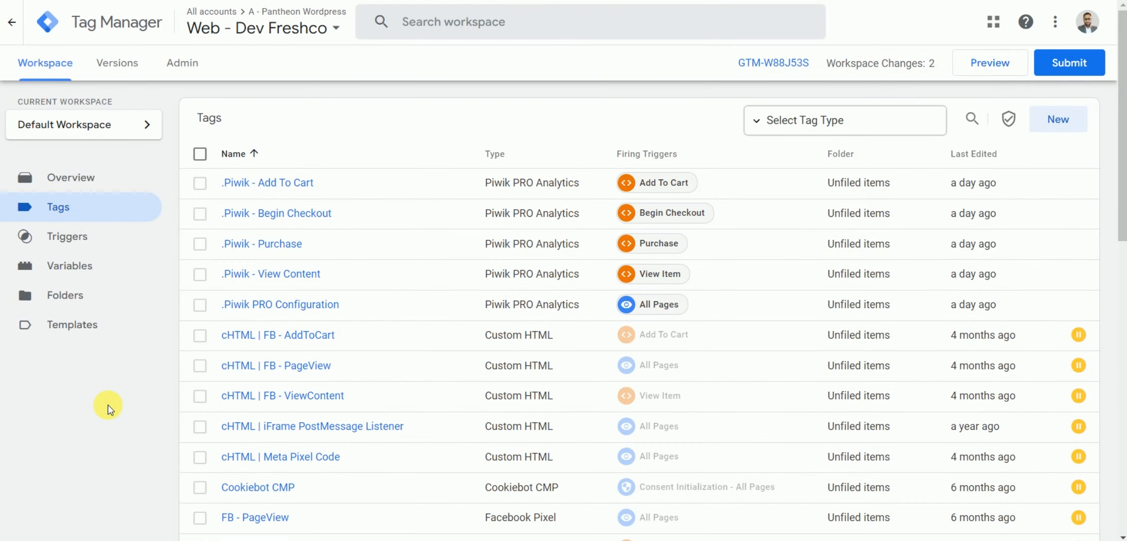
Open the .Piwik - Add To Cart tag for editing and review its e-commerce type options.
{"action": "left_click", "coordinate": [356, 192]}
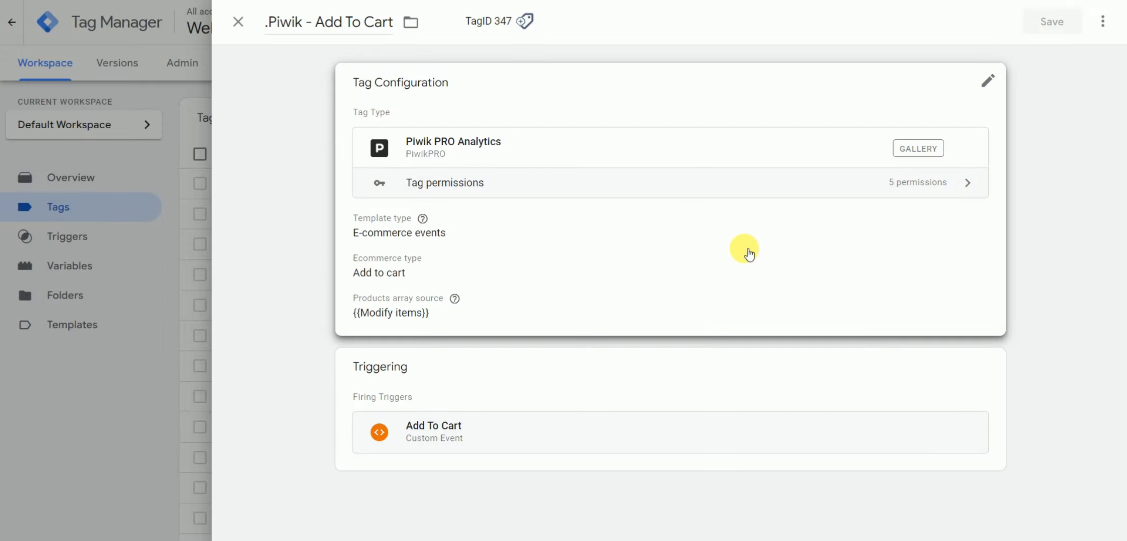
{"action": "left_click", "coordinate": [749, 254]}
{"action": "scroll", "coordinate": [713, 290], "scroll_direction": "down", "scroll_amount": 2}
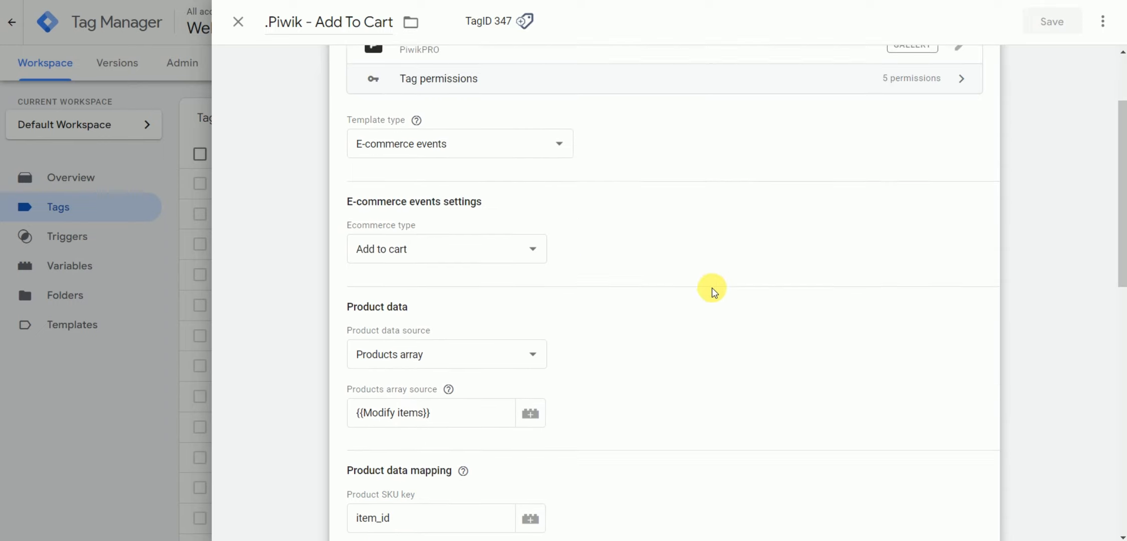
{"action": "scroll", "coordinate": [711, 288], "scroll_direction": "down", "scroll_amount": 1}
{"action": "left_click", "coordinate": [533, 220]}
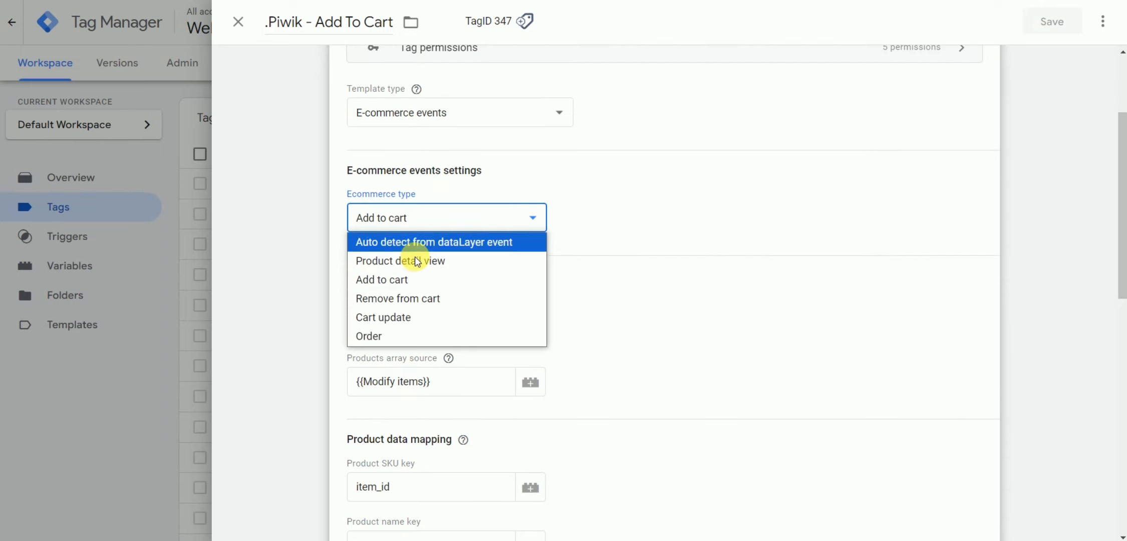
{"action": "left_click", "coordinate": [671, 217]}
Review the Add To Cart tag's products array source and data mapping keys, and close the tag unchanged.
{"action": "scroll", "coordinate": [673, 219], "scroll_direction": "down", "scroll_amount": 2}
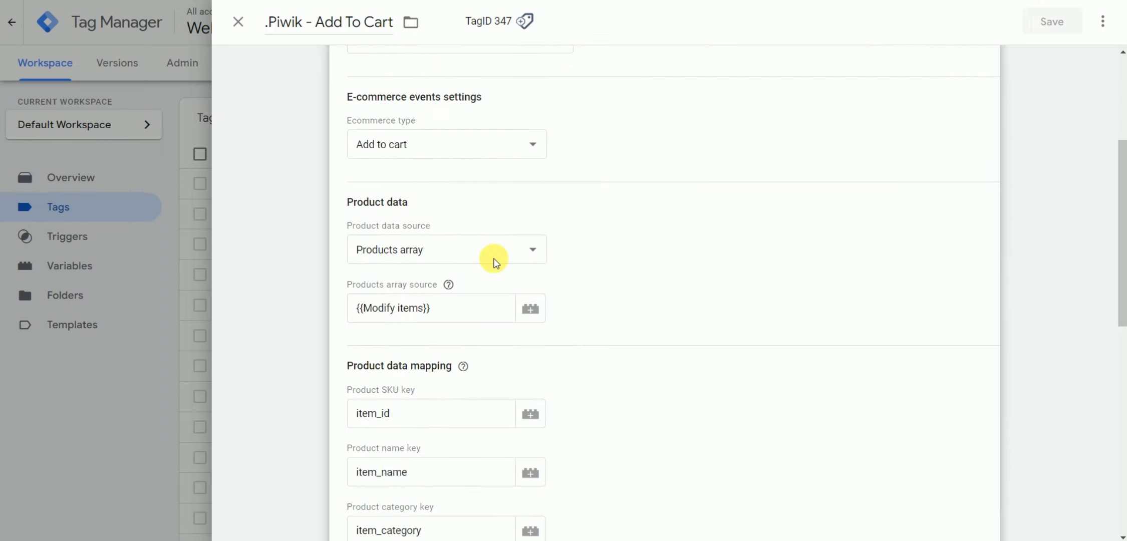
{"action": "scroll", "coordinate": [829, 370], "scroll_direction": "down", "scroll_amount": 7}
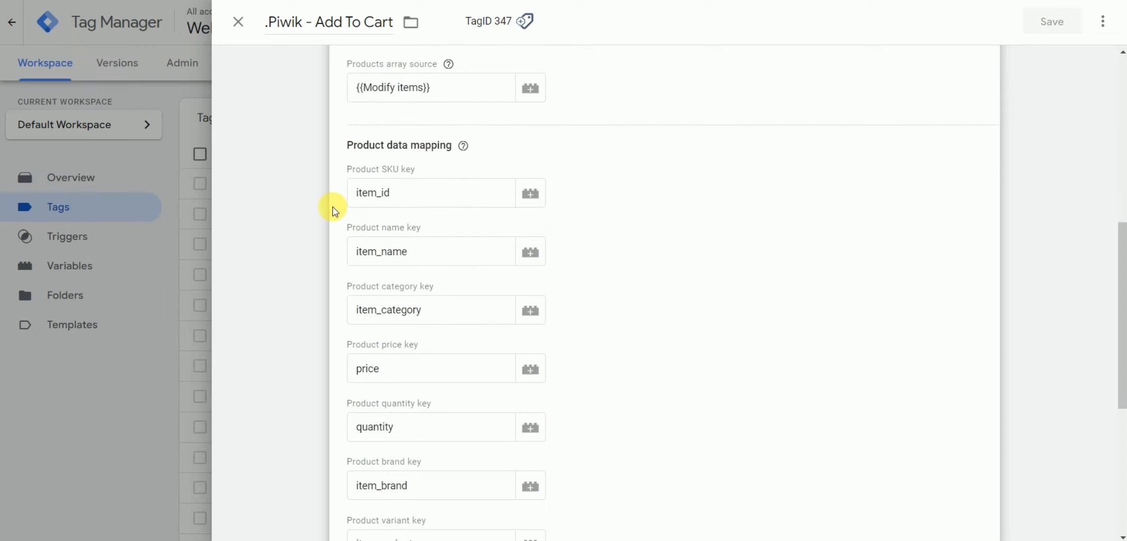
{"action": "scroll", "coordinate": [463, 317], "scroll_direction": "down", "scroll_amount": 3}
{"action": "scroll", "coordinate": [726, 377], "scroll_direction": "up", "scroll_amount": 4}
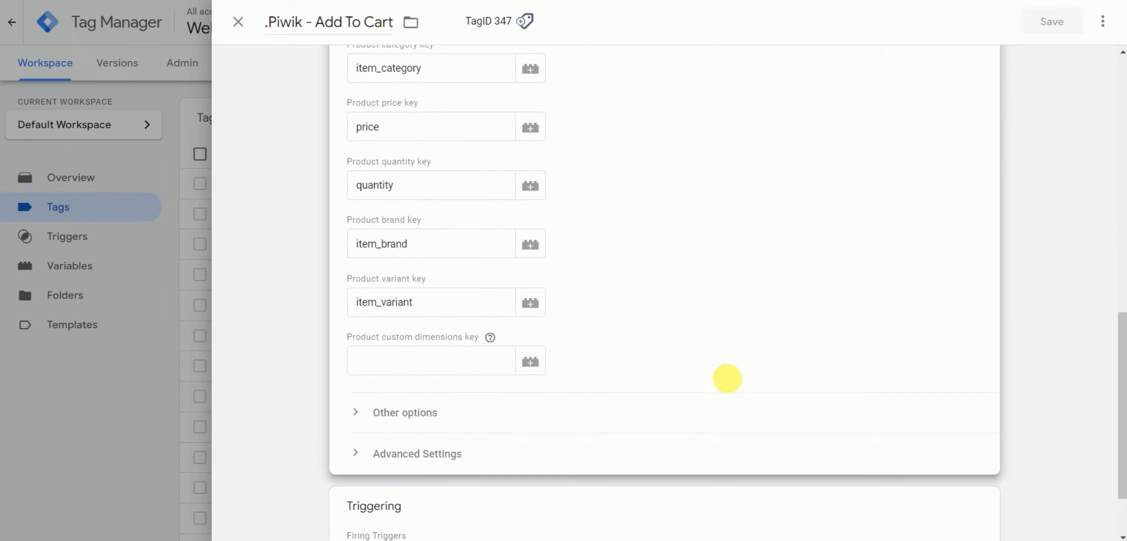
{"action": "left_click", "coordinate": [93, 411]}
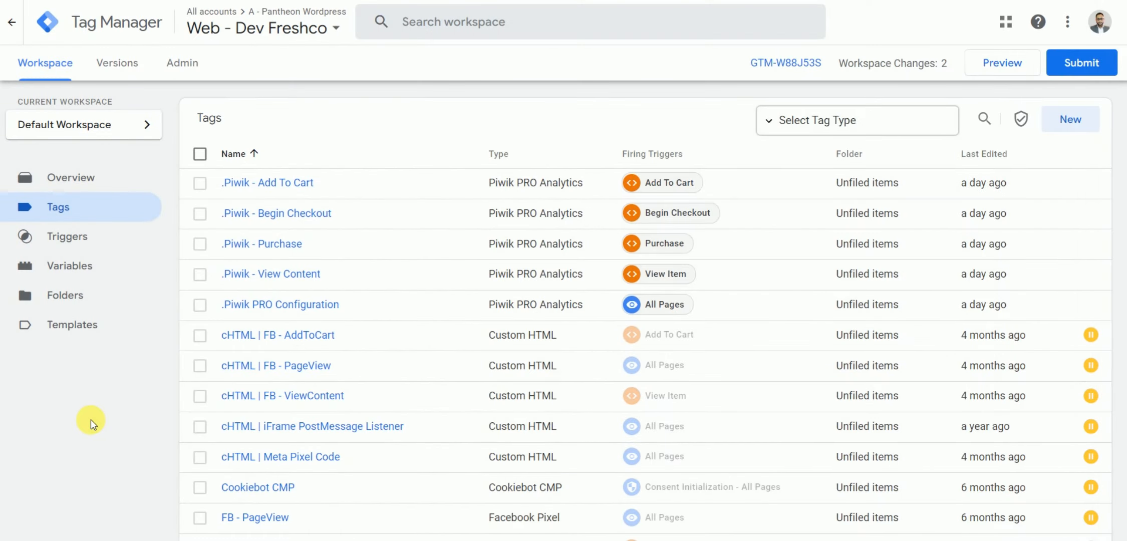
Open the .Piwik - Begin Checkout tag for editing and review its e-commerce type options and grand total variable.
{"action": "left_click", "coordinate": [323, 219]}
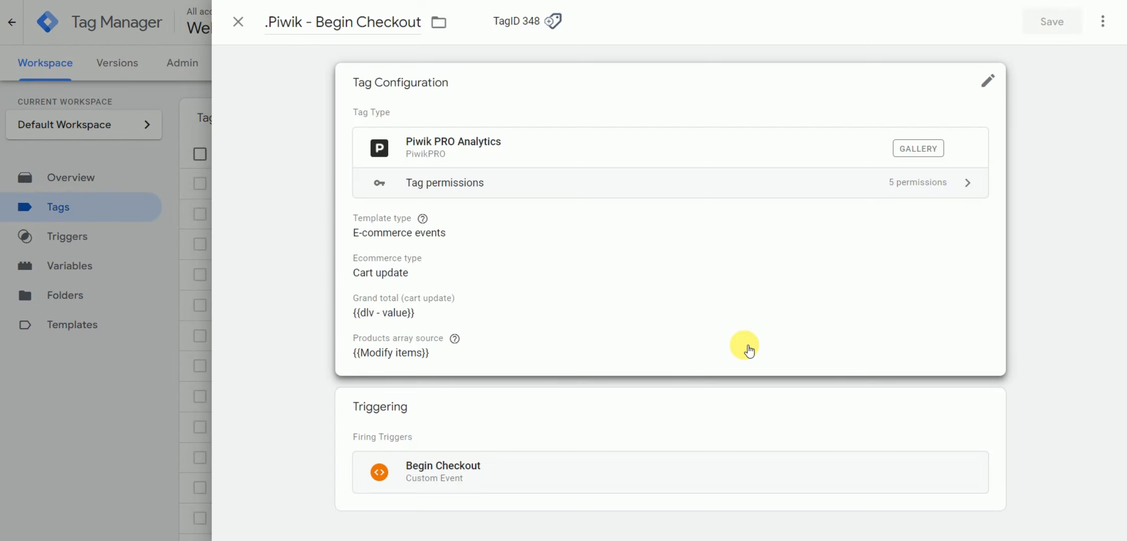
{"action": "left_click", "coordinate": [765, 243]}
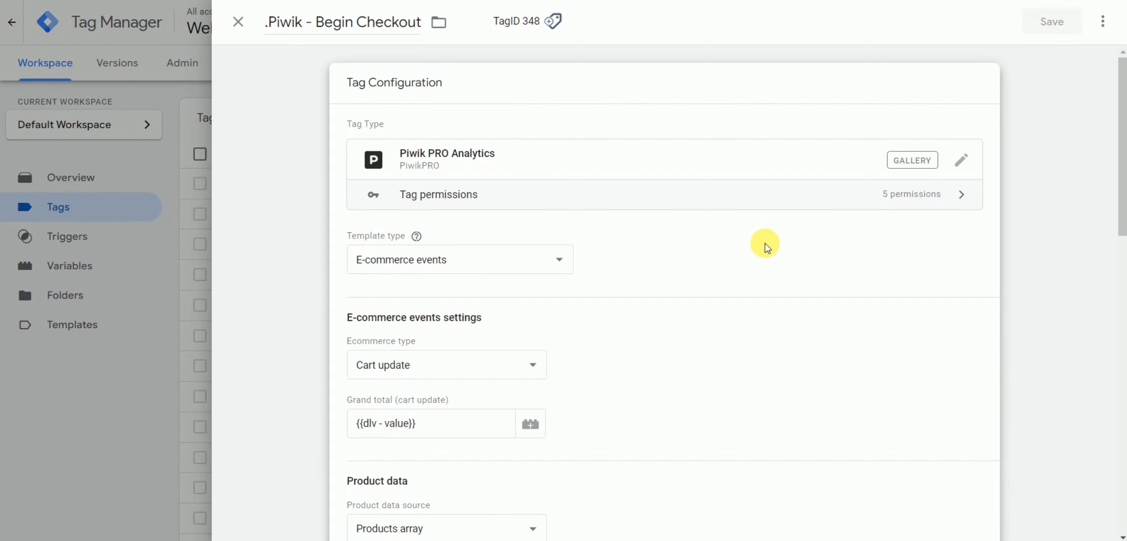
{"action": "left_click", "coordinate": [530, 288]}
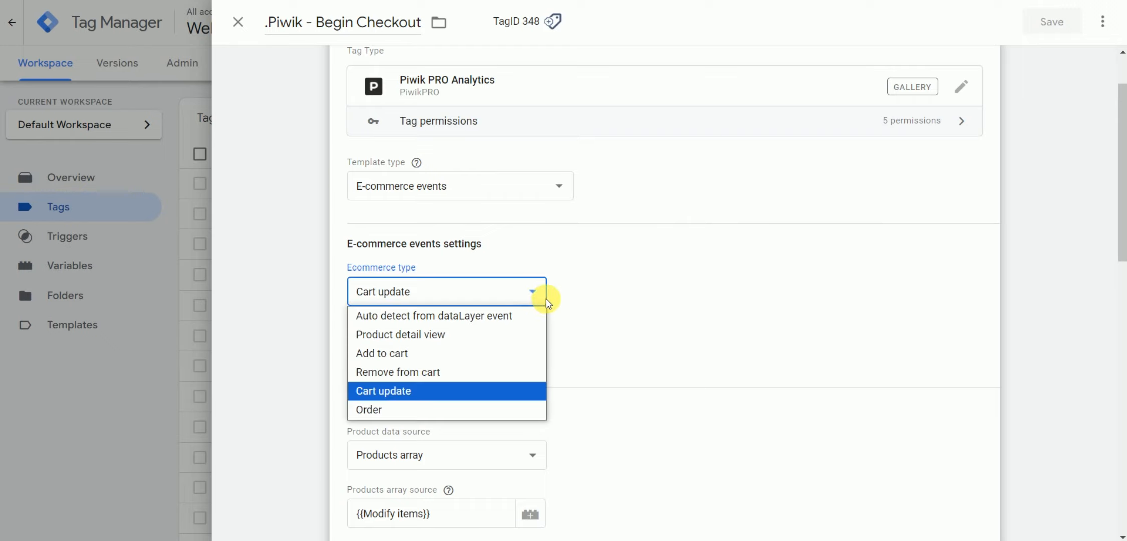
{"action": "left_click", "coordinate": [701, 276]}
{"action": "scroll", "coordinate": [705, 274], "scroll_direction": "down", "scroll_amount": 3}
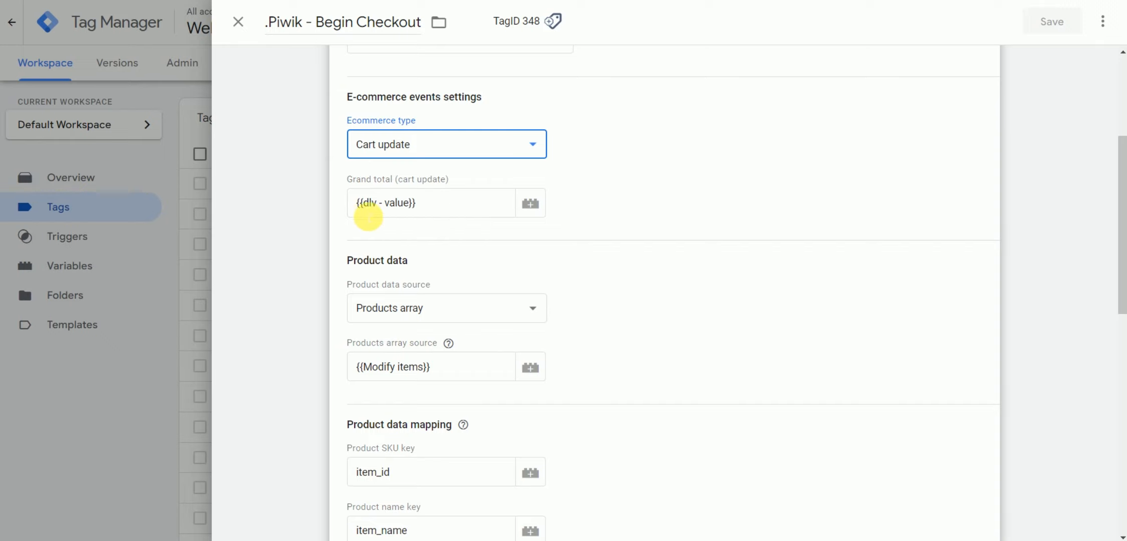
{"action": "scroll", "coordinate": [629, 272], "scroll_direction": "down", "scroll_amount": 2}
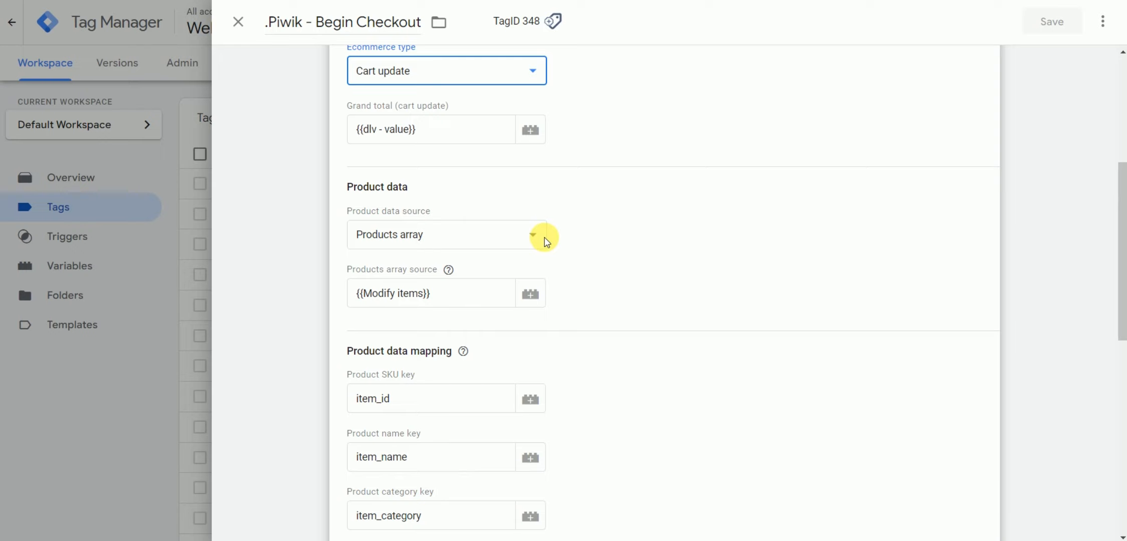
Review the Begin Checkout tag's products array source, data mapping keys and firing trigger, and close the tag unchanged.
{"action": "left_click", "coordinate": [449, 269]}
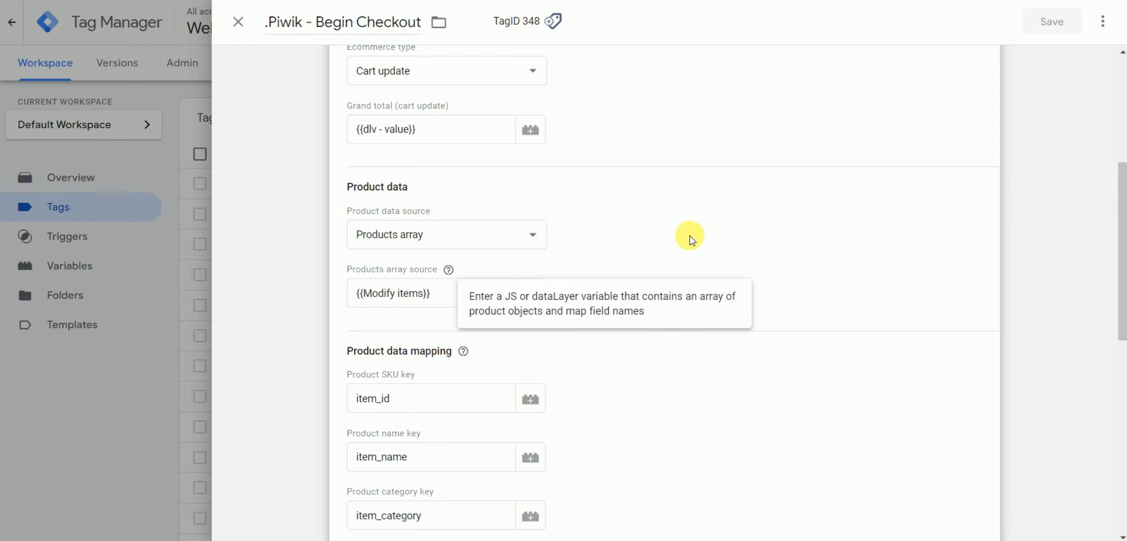
{"action": "left_click", "coordinate": [739, 230]}
{"action": "scroll", "coordinate": [739, 230], "scroll_direction": "down", "scroll_amount": 4}
{"action": "scroll", "coordinate": [351, 351], "scroll_direction": "down", "scroll_amount": 4}
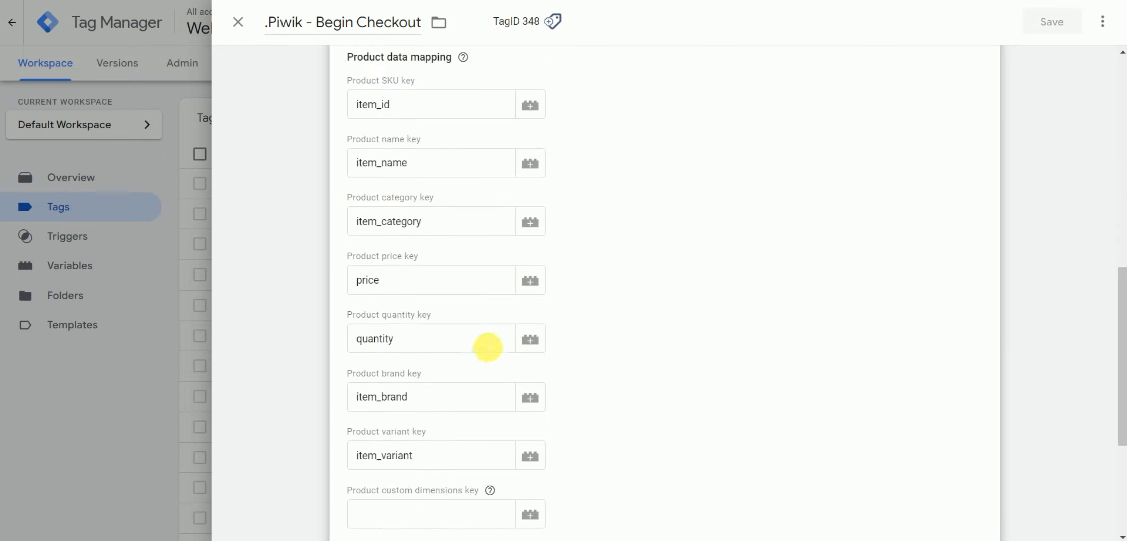
{"action": "scroll", "coordinate": [667, 341], "scroll_direction": "up", "scroll_amount": 2}
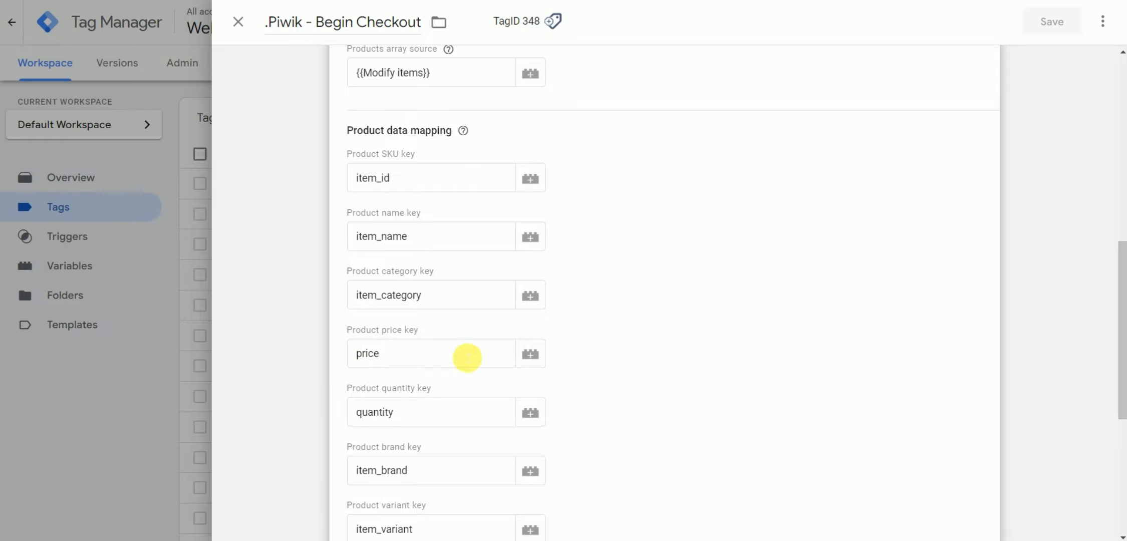
{"action": "scroll", "coordinate": [448, 370], "scroll_direction": "down", "scroll_amount": 3}
{"action": "scroll", "coordinate": [448, 367], "scroll_direction": "down", "scroll_amount": 3}
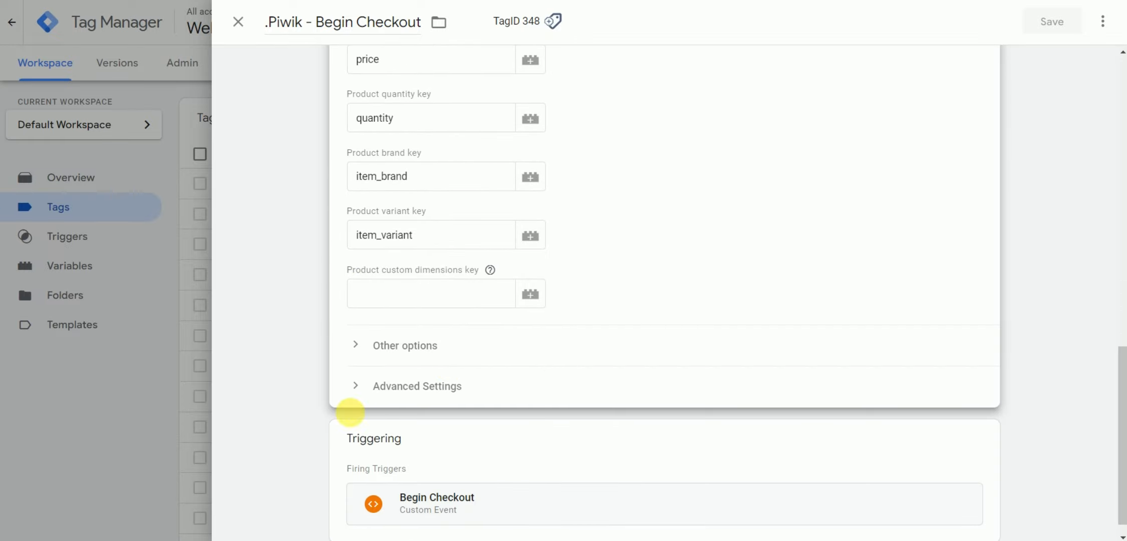
{"action": "left_click", "coordinate": [80, 432]}
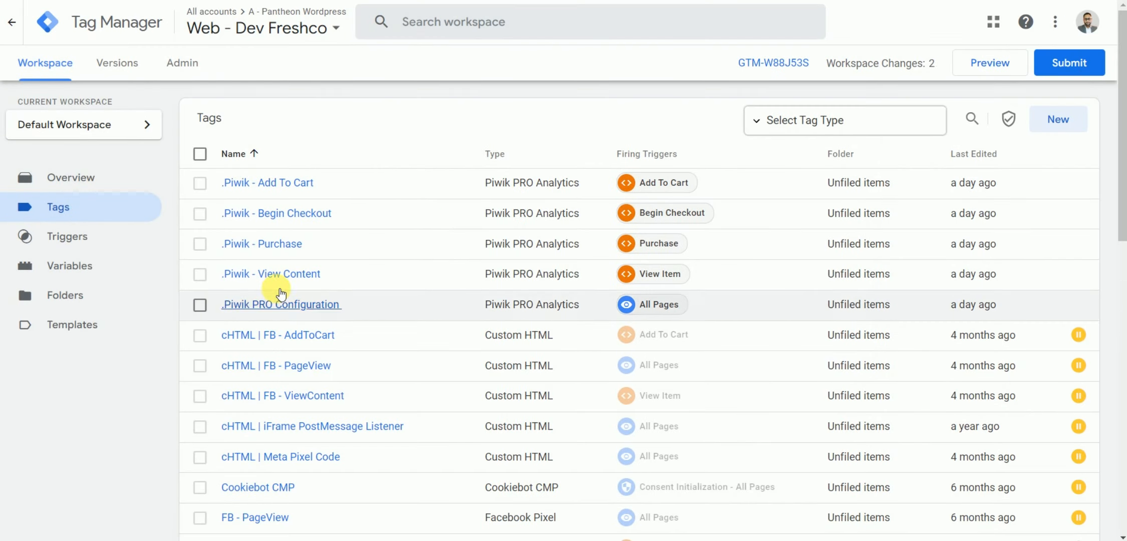
Open the .Piwik - Purchase tag for editing and review its e-commerce type options, keeping Order selected.
{"action": "left_click", "coordinate": [279, 256]}
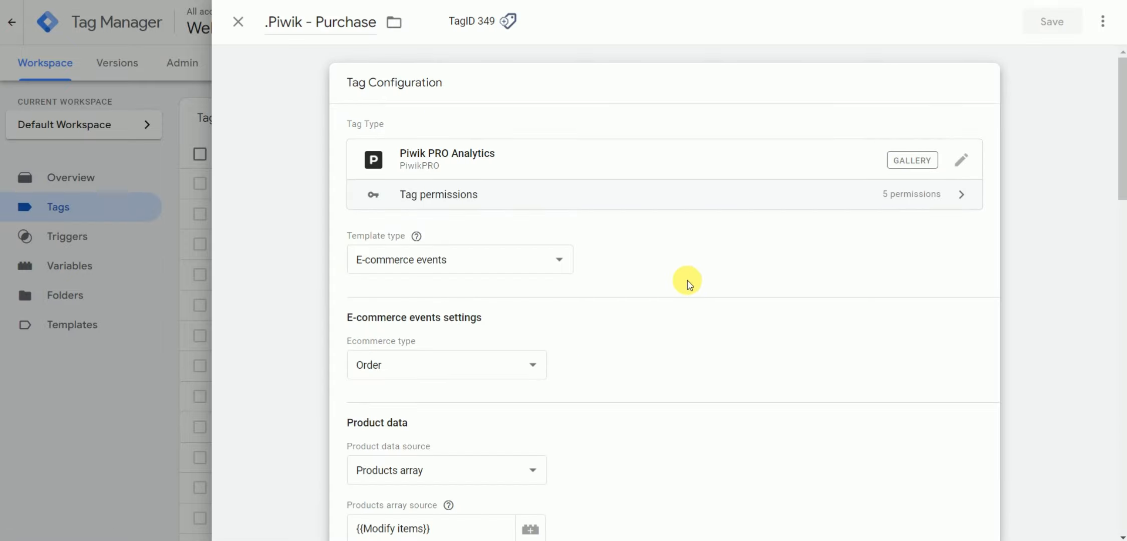
{"action": "scroll", "coordinate": [687, 280], "scroll_direction": "down", "scroll_amount": 1}
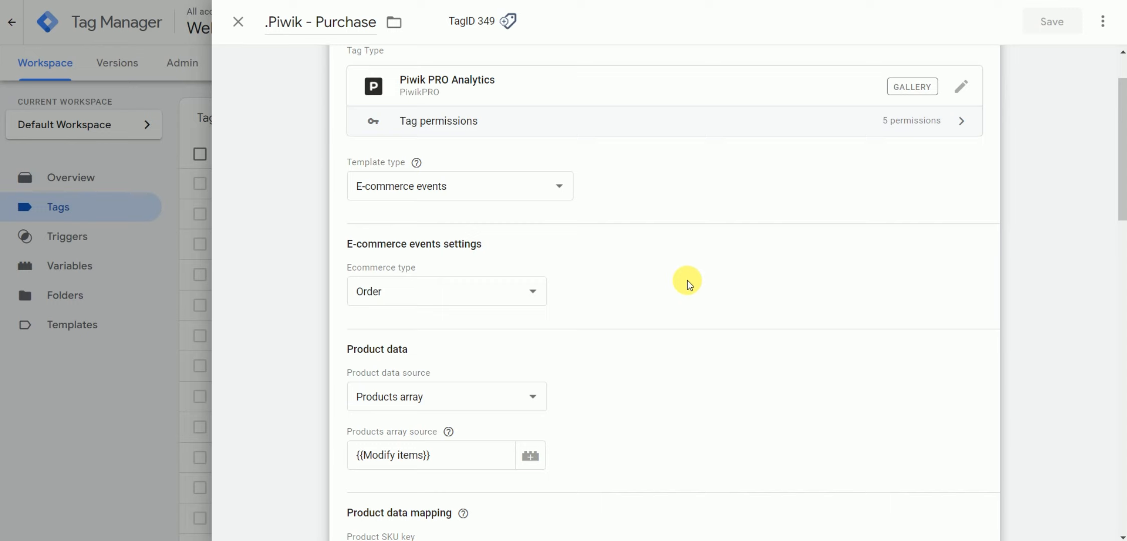
{"action": "left_click", "coordinate": [516, 295]}
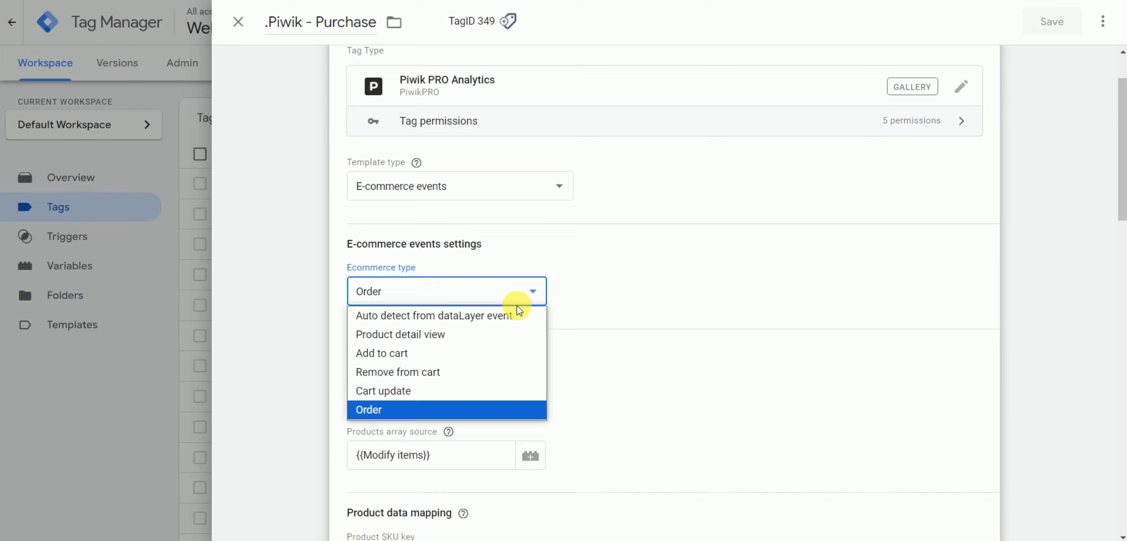
{"action": "left_click", "coordinate": [579, 301]}
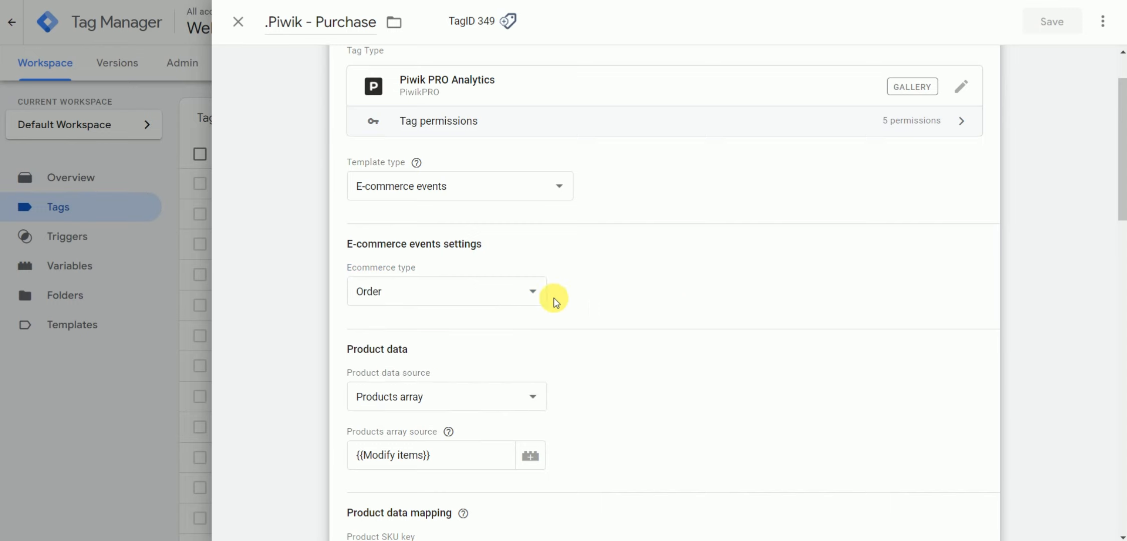
{"action": "left_click", "coordinate": [532, 296]}
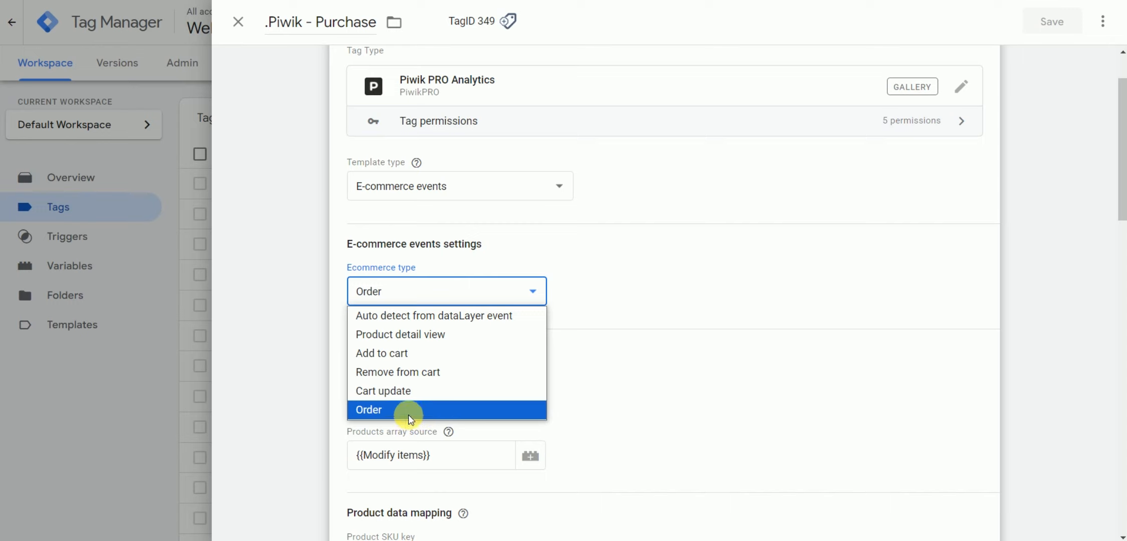
{"action": "left_click", "coordinate": [640, 269]}
Review the Purchase tag's products array source and product data mapping keys.
{"action": "scroll", "coordinate": [640, 269], "scroll_direction": "down", "scroll_amount": 3}
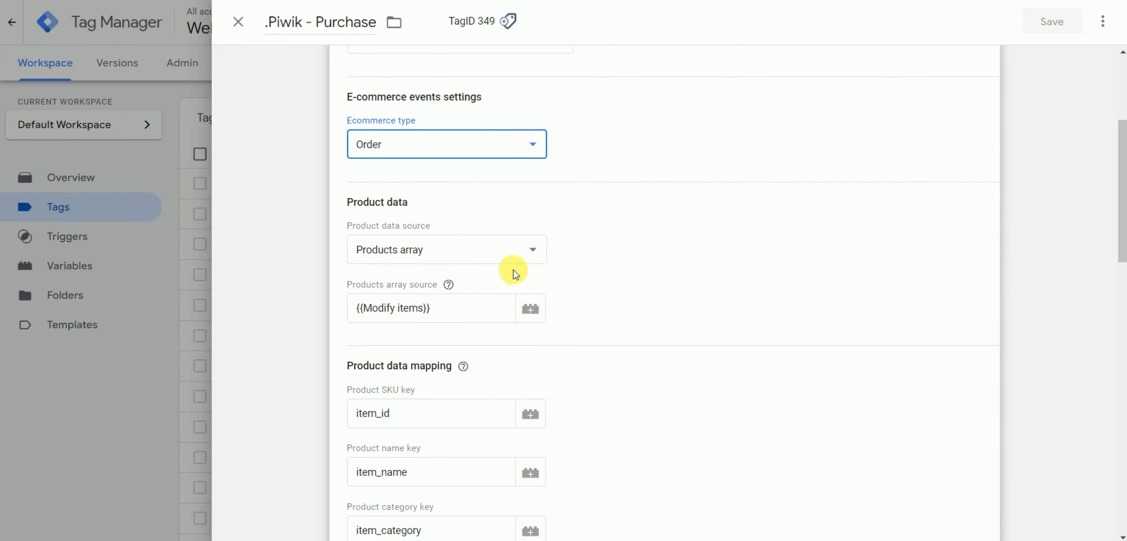
{"action": "scroll", "coordinate": [696, 340], "scroll_direction": "down", "scroll_amount": 3}
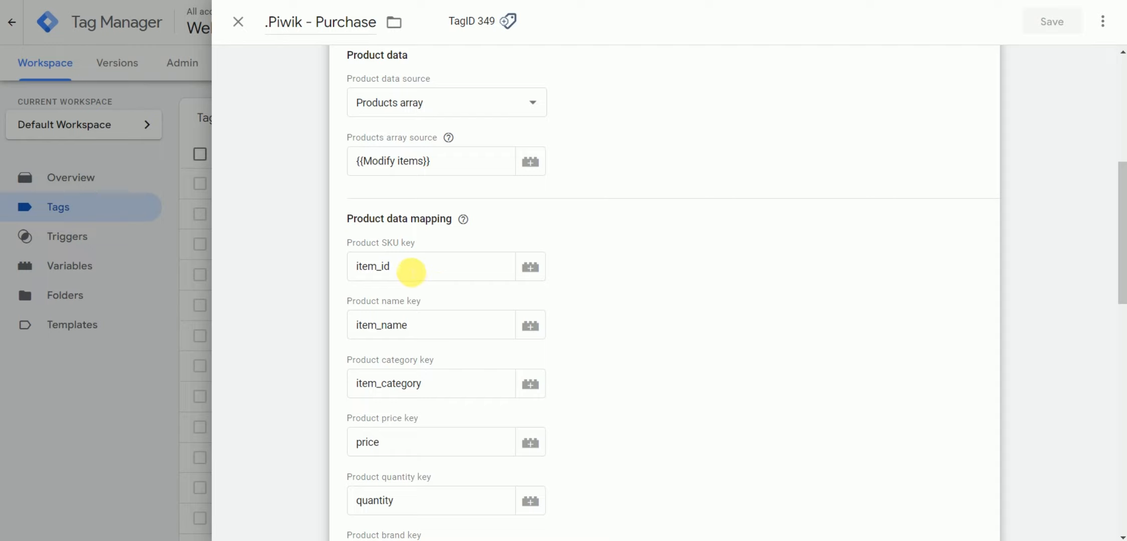
{"action": "scroll", "coordinate": [410, 271], "scroll_direction": "down", "scroll_amount": 4}
{"action": "scroll", "coordinate": [401, 397], "scroll_direction": "down", "scroll_amount": 5}
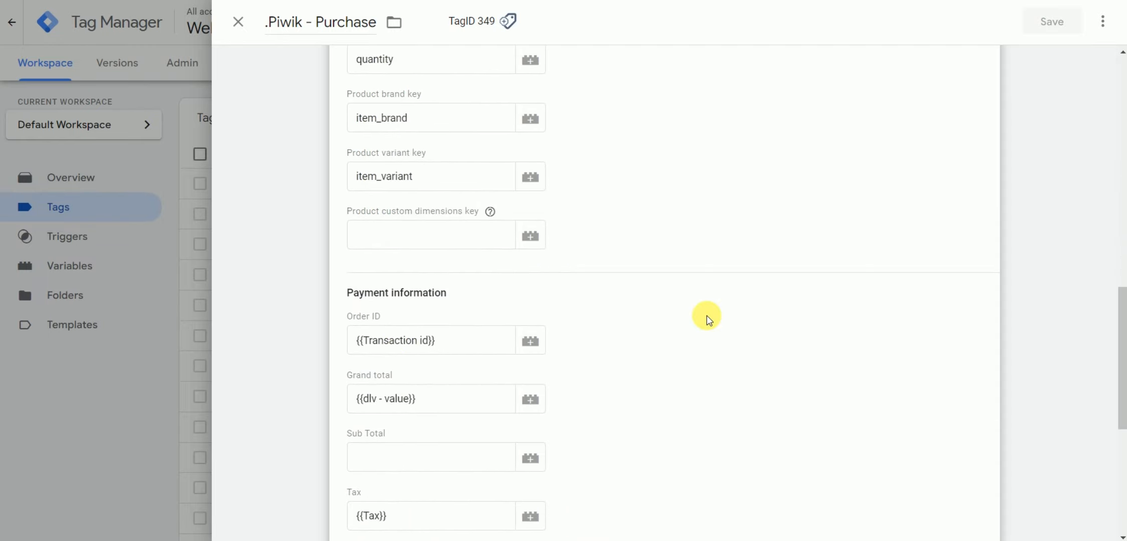
Review the Purchase tag's payment information fields and firing trigger, and close the tag unchanged.
{"action": "scroll", "coordinate": [707, 318], "scroll_direction": "down", "scroll_amount": 3}
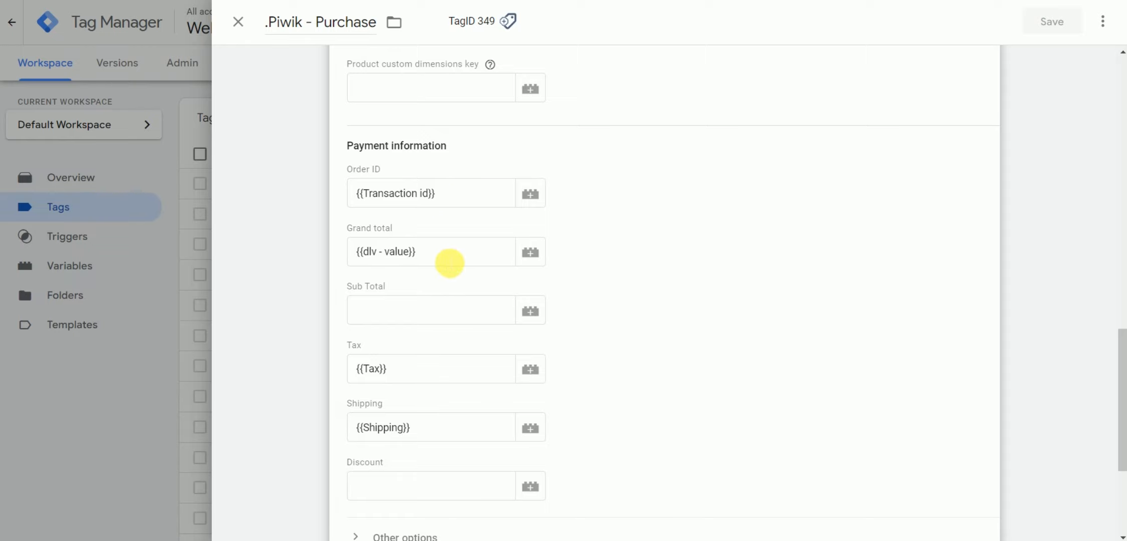
{"action": "scroll", "coordinate": [449, 263], "scroll_direction": "down", "scroll_amount": 2}
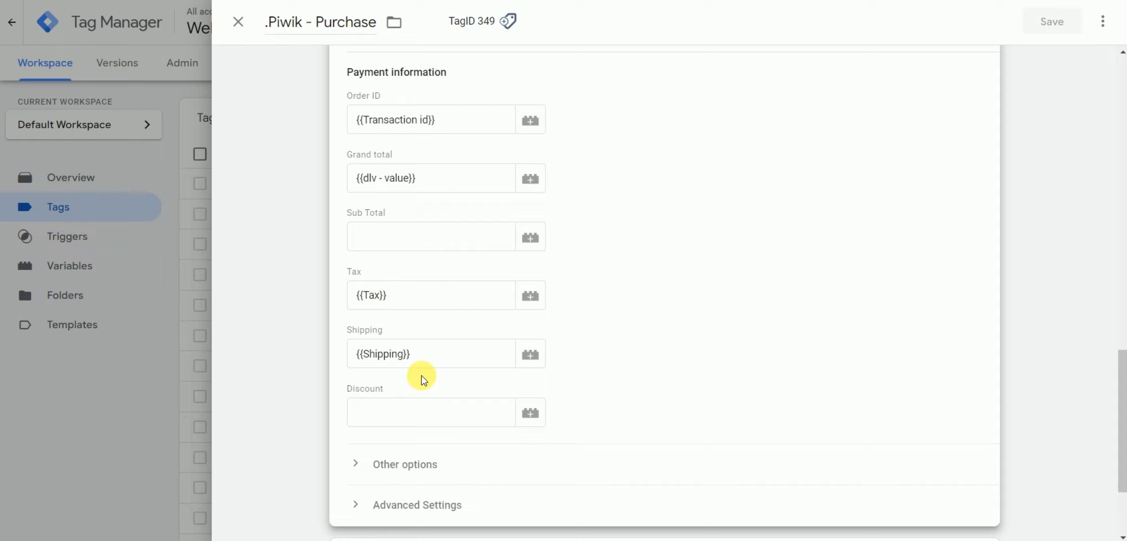
{"action": "scroll", "coordinate": [402, 223], "scroll_direction": "down", "scroll_amount": 2}
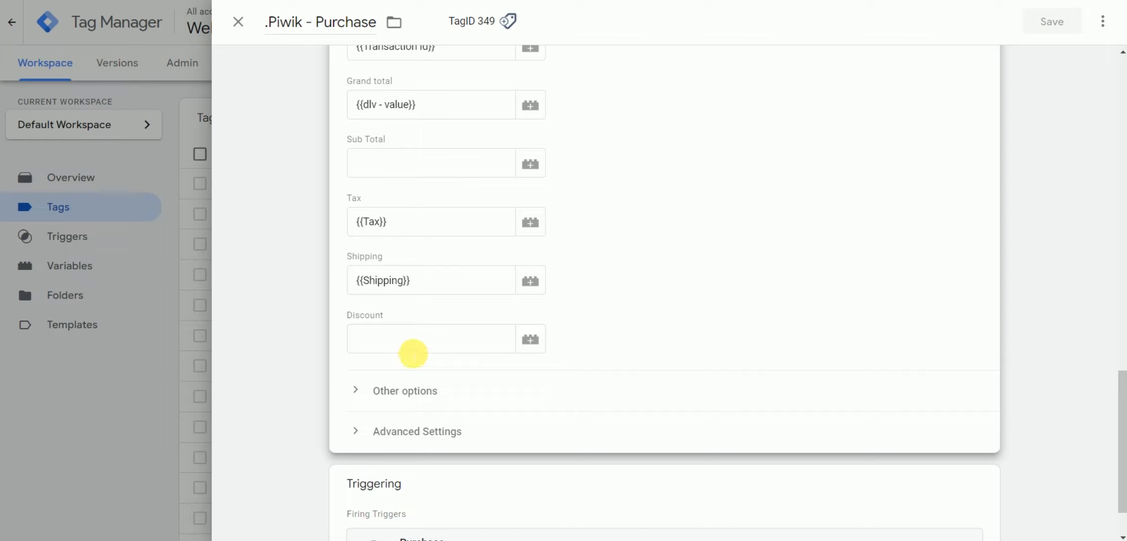
{"action": "scroll", "coordinate": [656, 372], "scroll_direction": "down", "scroll_amount": 2}
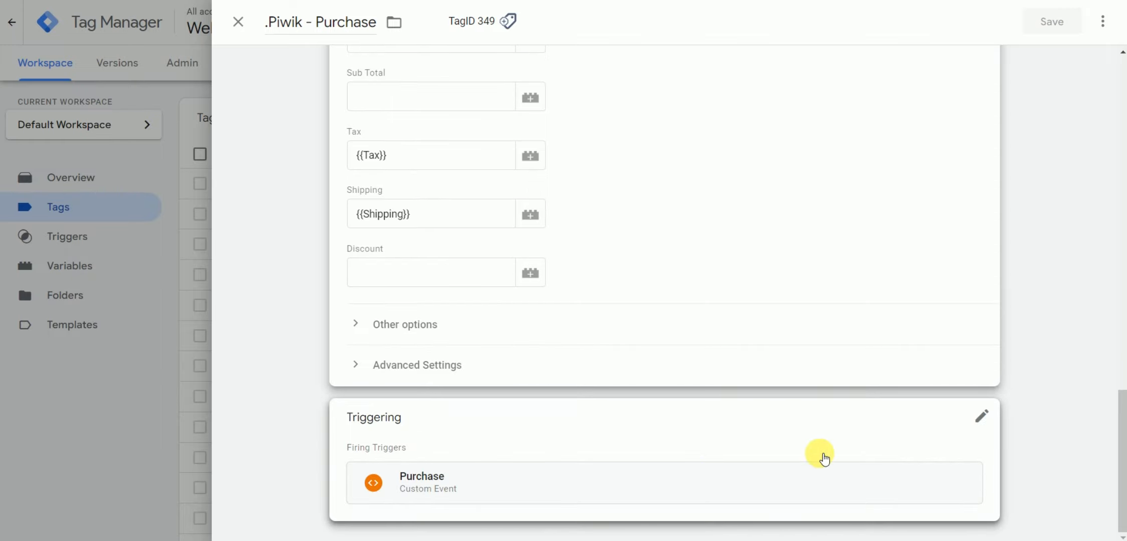
{"action": "scroll", "coordinate": [689, 364], "scroll_direction": "up", "scroll_amount": 20}
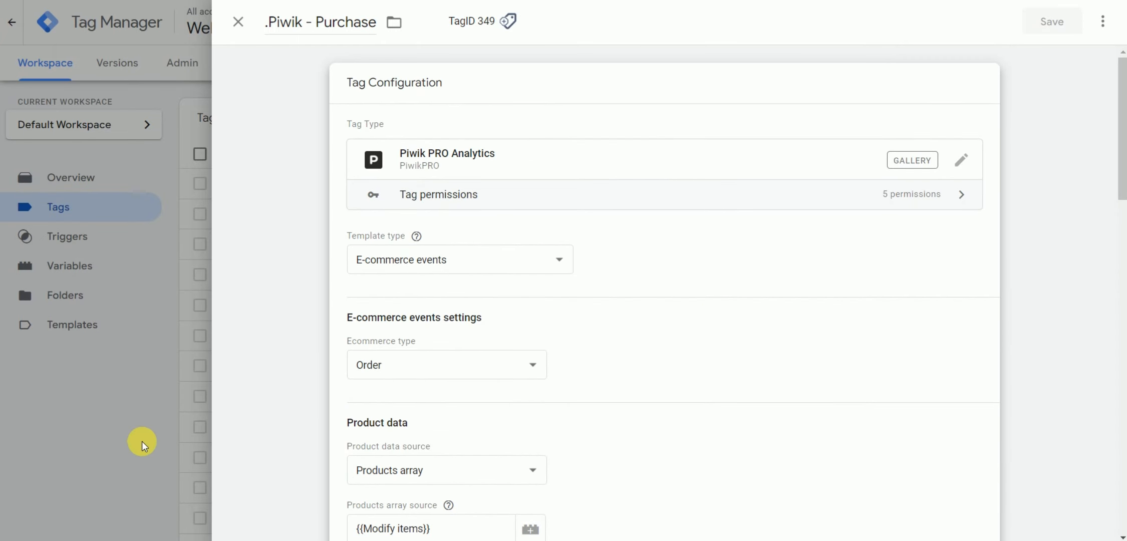
{"action": "left_click", "coordinate": [77, 443]}
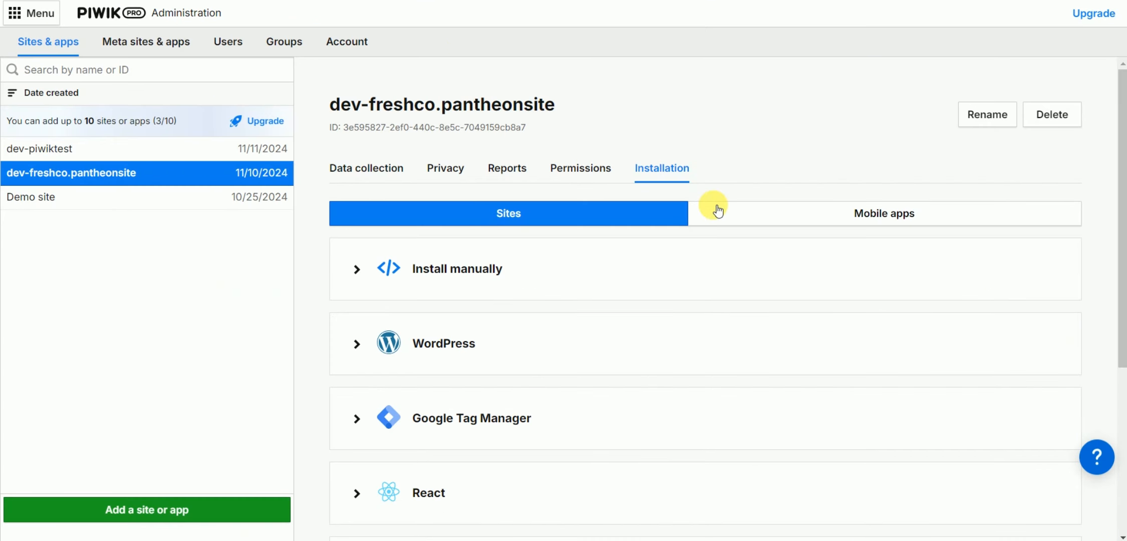
In Piwik PRO, go to Analytics for dev-freshco.pantheonsite and open the Tracker debugger from its settings.
{"action": "left_click", "coordinate": [27, 12]}
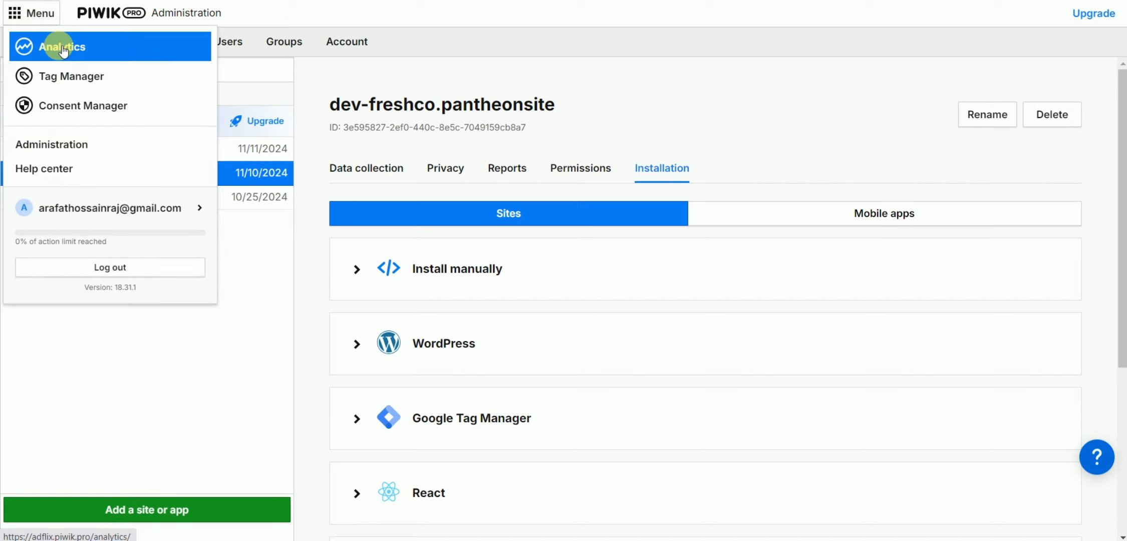
{"action": "left_click", "coordinate": [70, 76]}
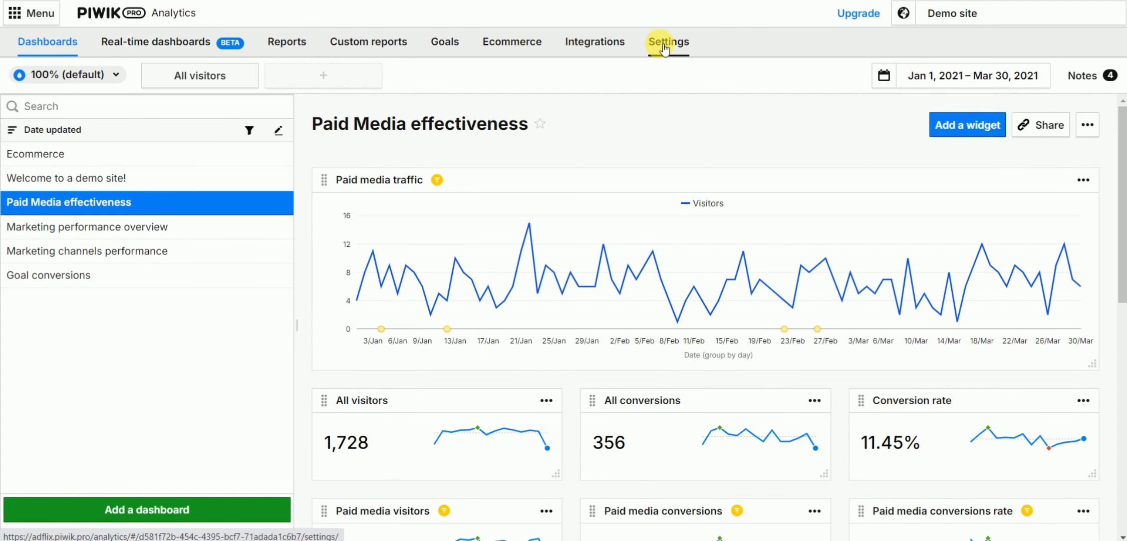
{"action": "left_click", "coordinate": [665, 49]}
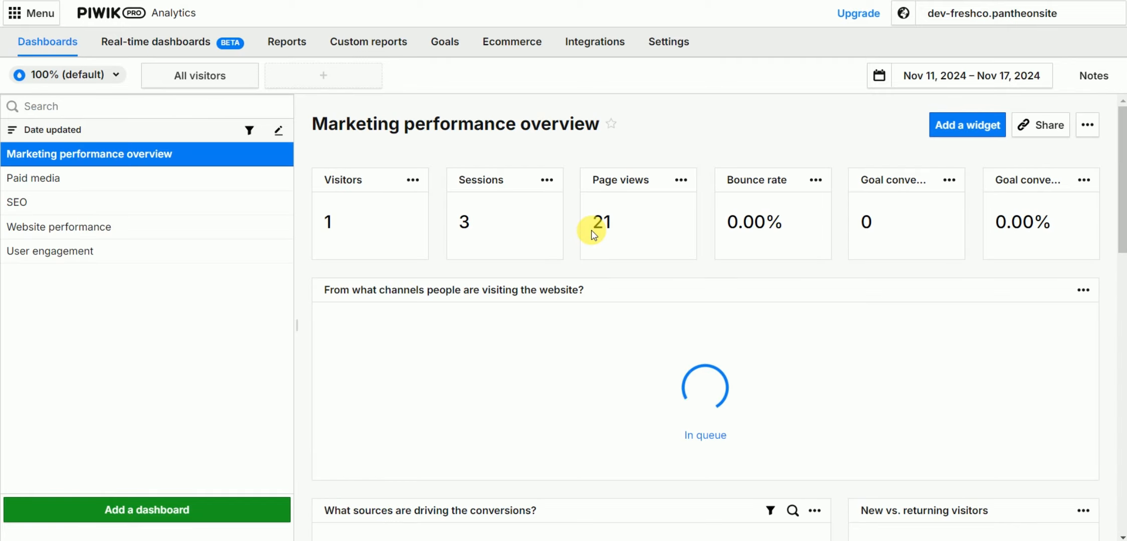
{"action": "left_click", "coordinate": [664, 45]}
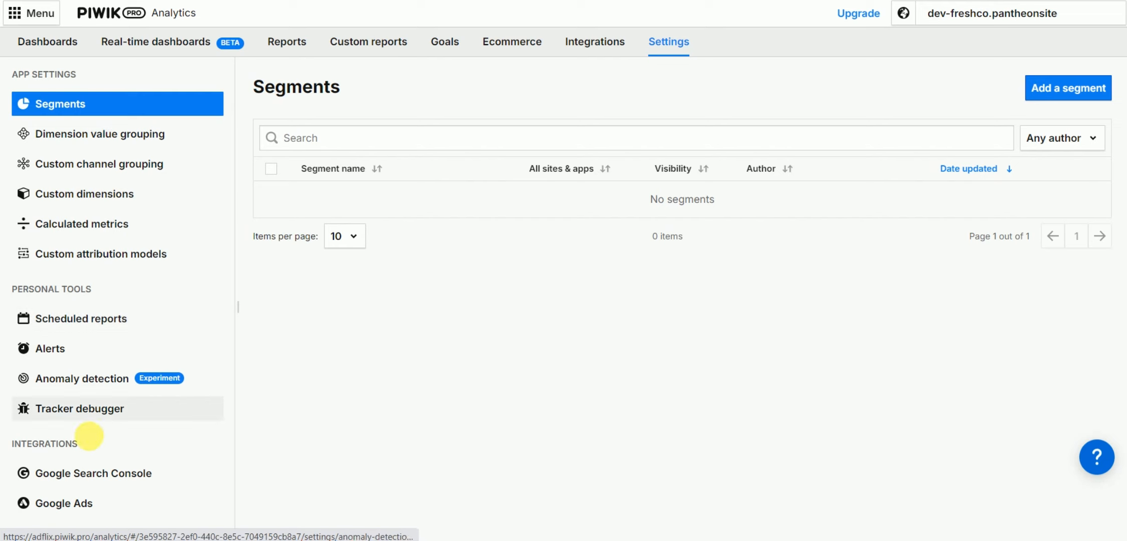
{"action": "left_click", "coordinate": [113, 417]}
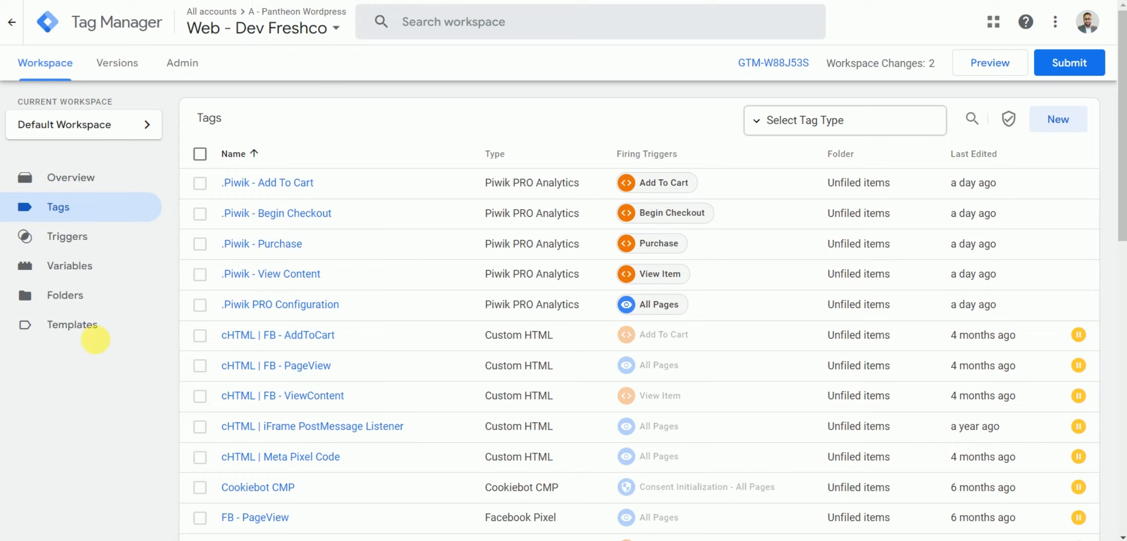
Switch to Google Tag Manager and publish the pending workspace changes as a new container version.
{"action": "left_click", "coordinate": [1067, 62]}
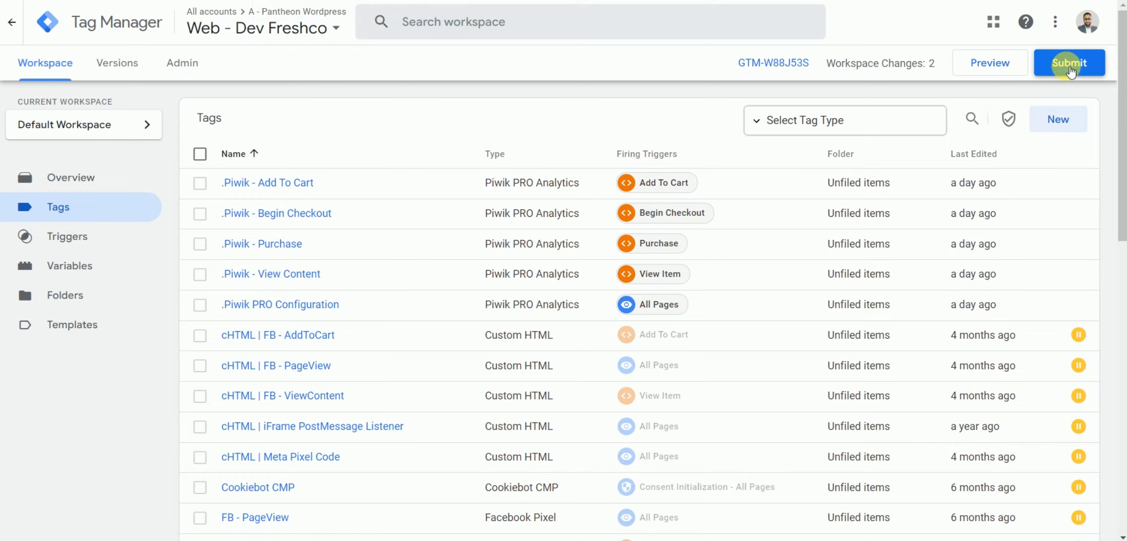
{"action": "left_click", "coordinate": [1069, 21]}
{"action": "left_click", "coordinate": [674, 449]}
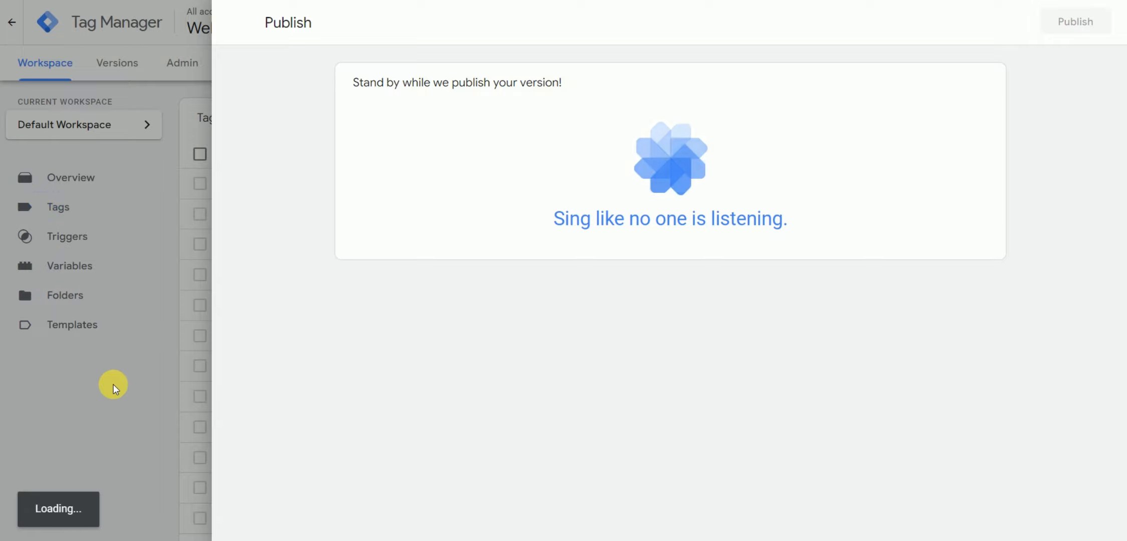
{"action": "left_click", "coordinate": [63, 352]}
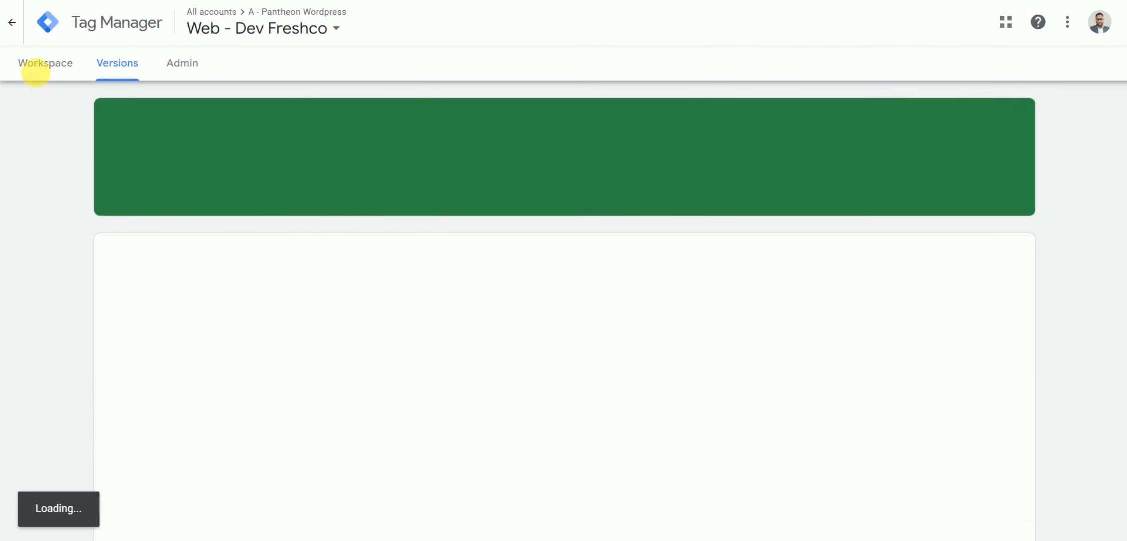
{"action": "left_click", "coordinate": [33, 65]}
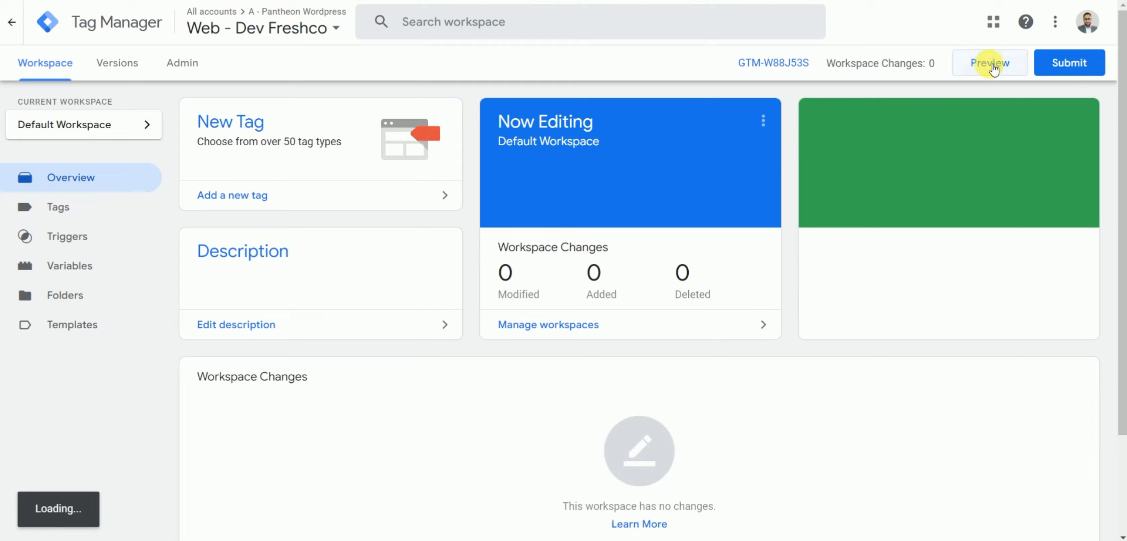
{"action": "left_click", "coordinate": [993, 69]}
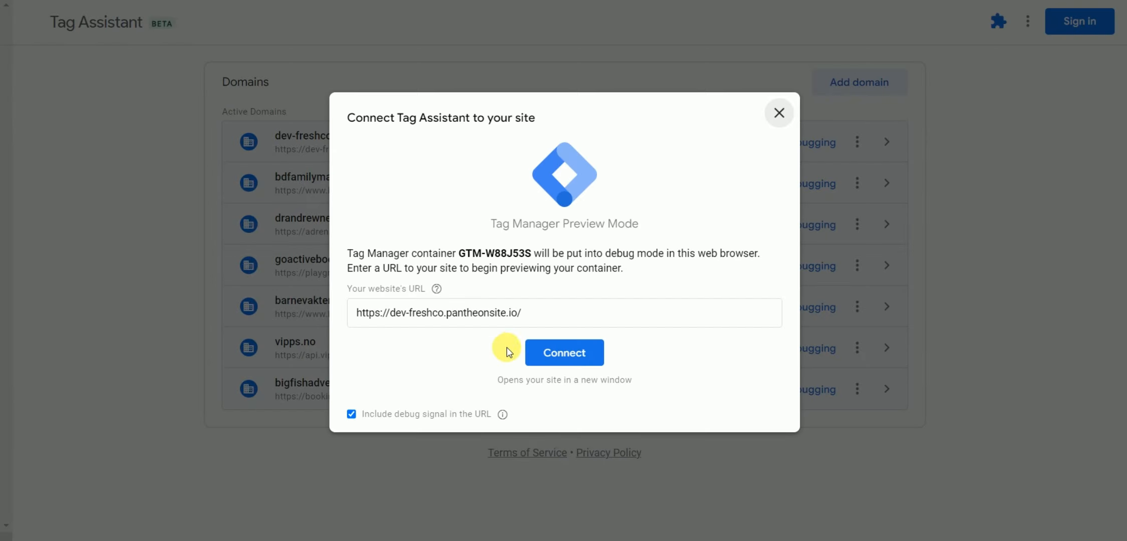
{"action": "left_click", "coordinate": [566, 352]}
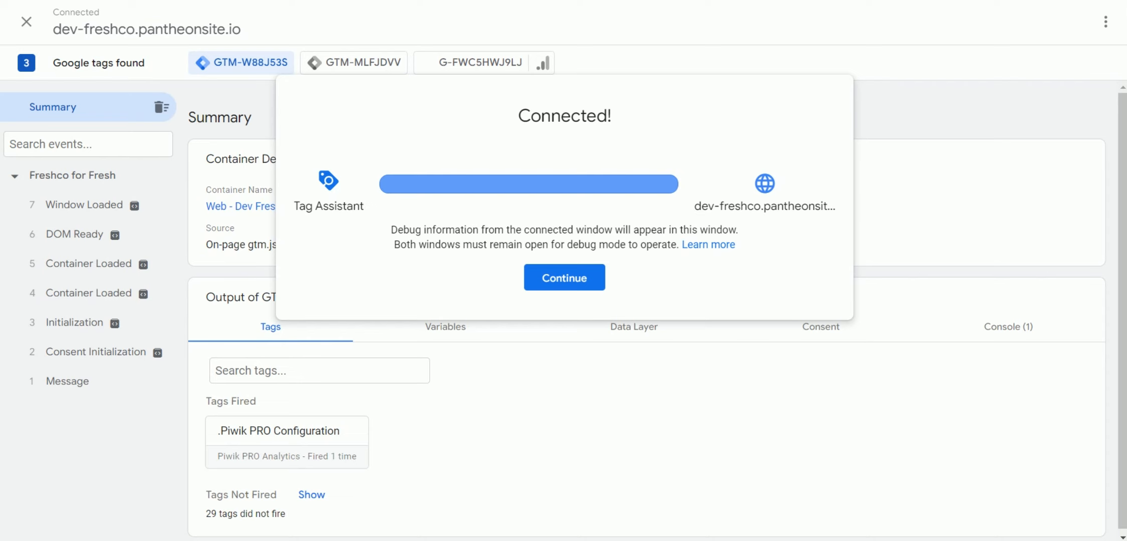
Continue past the Tag Assistant connection notice, switch to Piwik PRO and refresh the Tracker debugger to check the newest session's page view.
{"action": "left_click", "coordinate": [566, 277]}
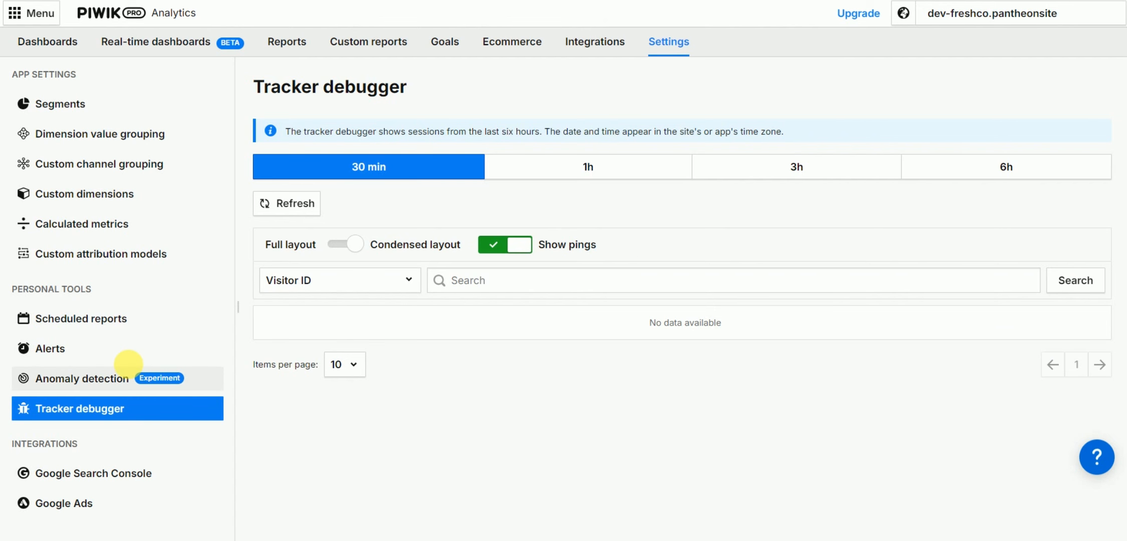
{"action": "left_click", "coordinate": [288, 207]}
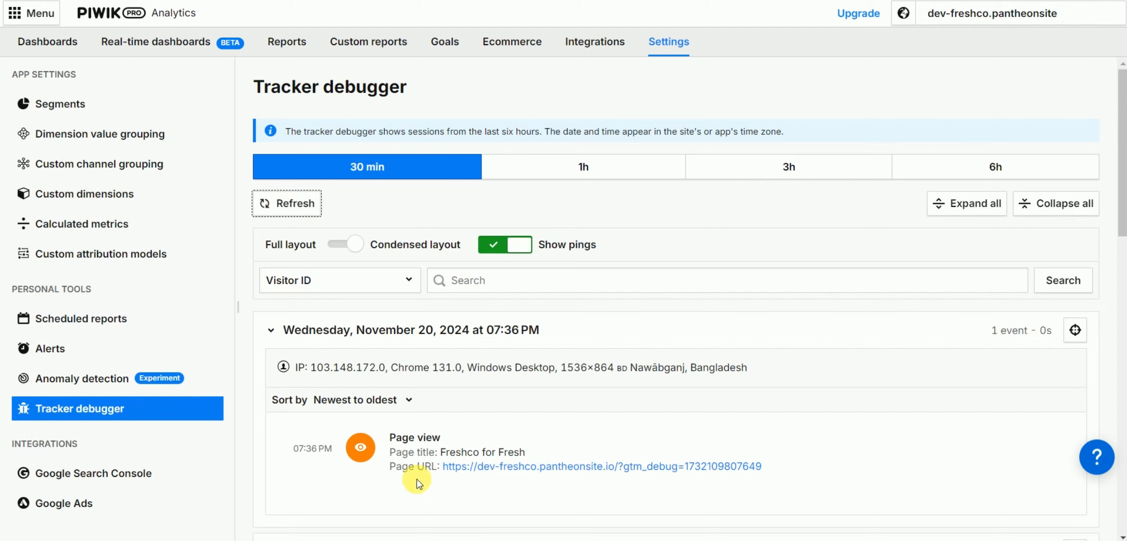
{"action": "scroll", "coordinate": [648, 409], "scroll_direction": "down", "scroll_amount": 1}
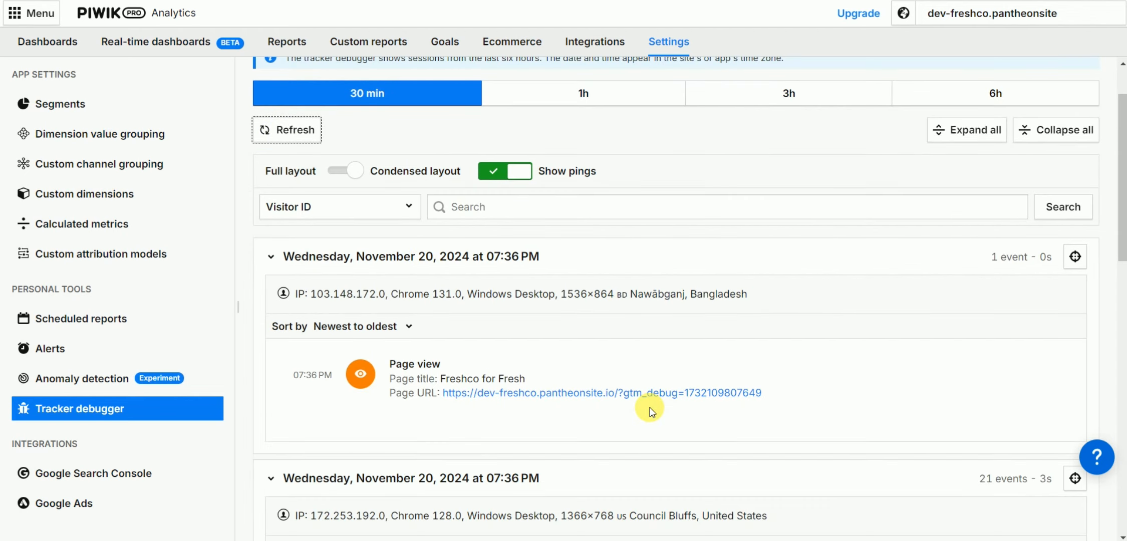
Open the Hybrid Cleansing Balm product page in the store and inspect the tags fired on its view_item event in Tag Assistant.
{"action": "left_click", "coordinate": [373, 1]}
{"action": "scroll", "coordinate": [558, 321], "scroll_direction": "down", "scroll_amount": 4}
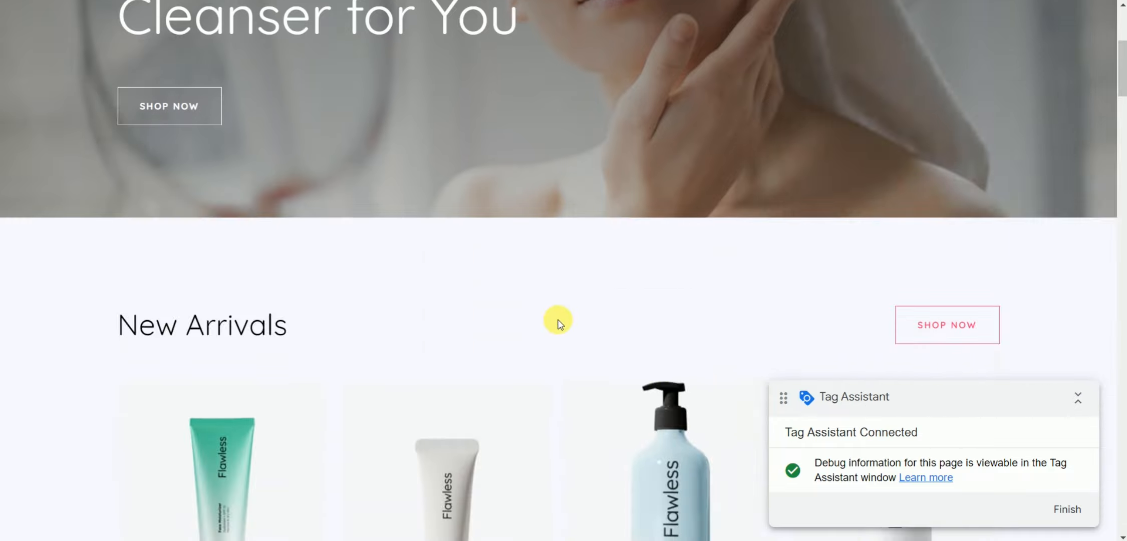
{"action": "scroll", "coordinate": [557, 321], "scroll_direction": "down", "scroll_amount": 6}
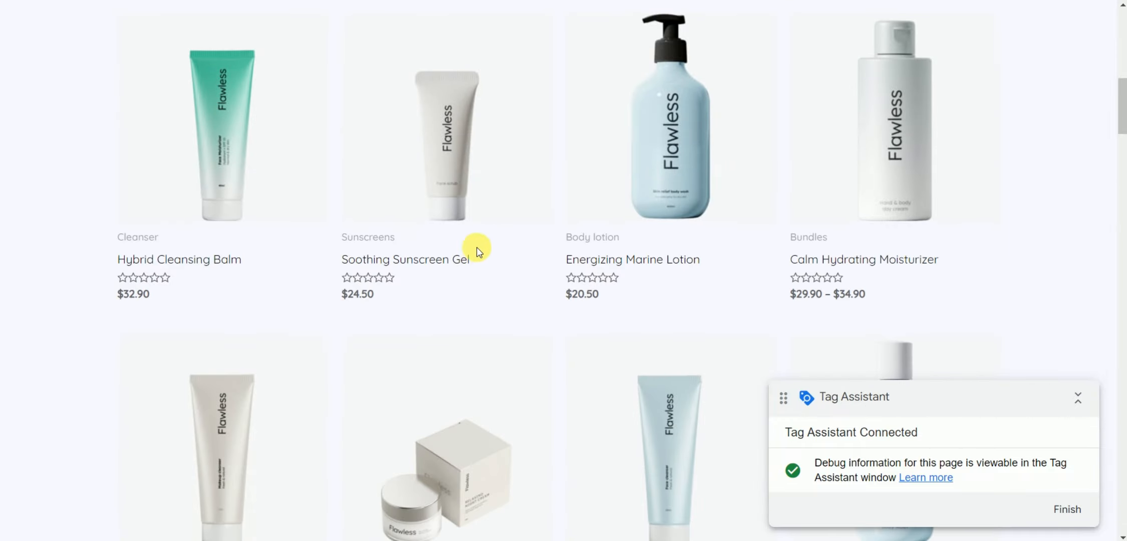
{"action": "left_click", "coordinate": [210, 138]}
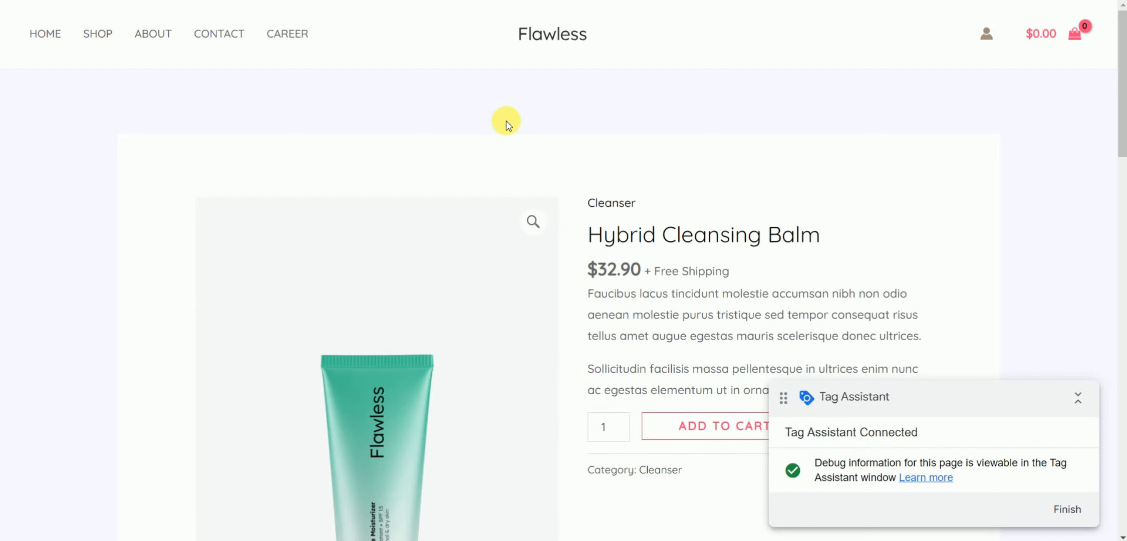
{"action": "key", "text": "ctrl+shift+Tab"}
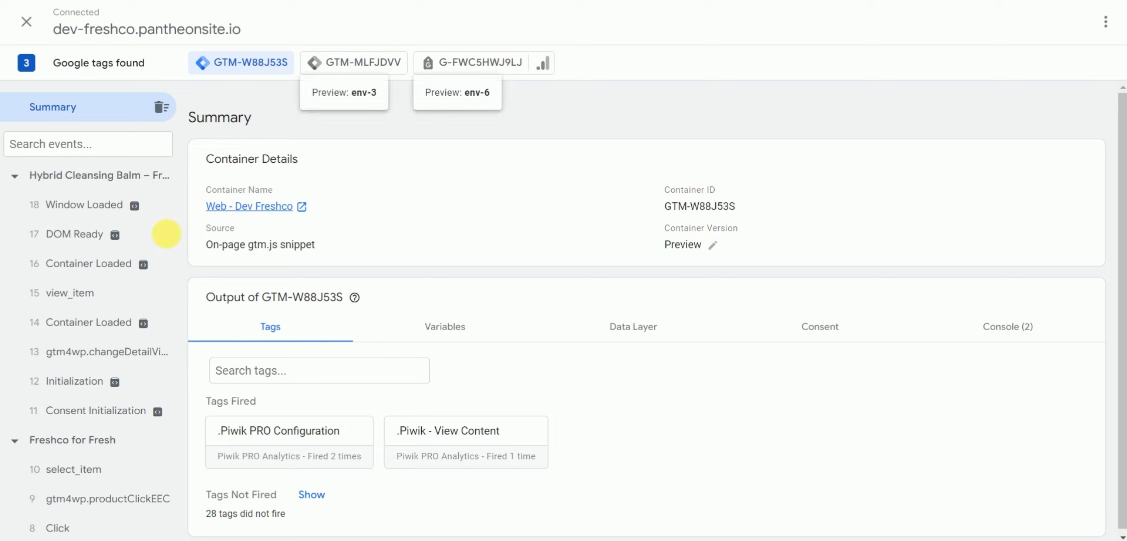
{"action": "left_click", "coordinate": [73, 290]}
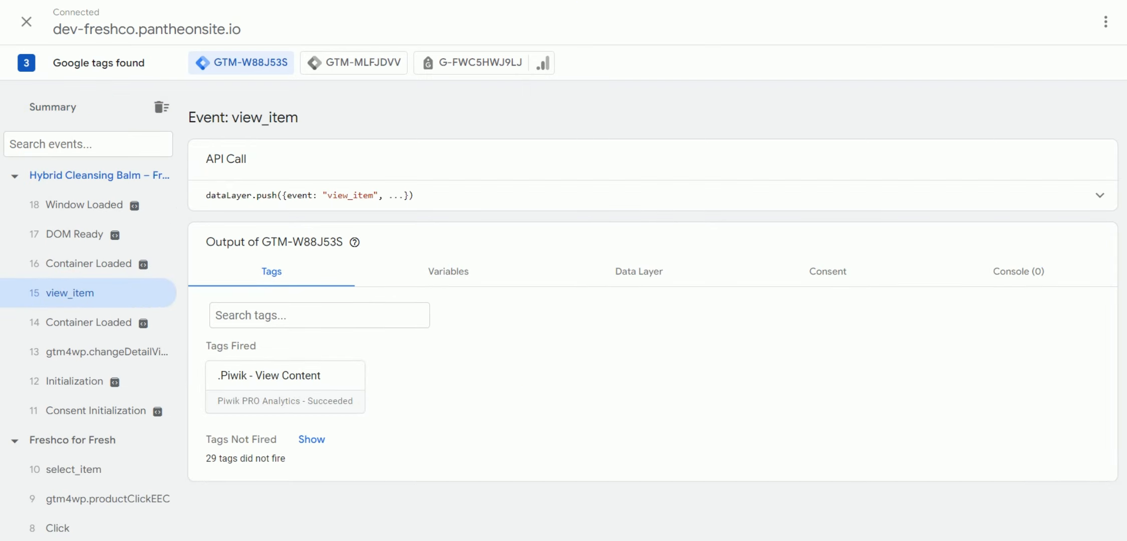
Refresh the Piwik PRO Tracker debugger and examine the item name, category and price in the Product detail view event.
{"action": "key", "text": "ctrl+Tab"}
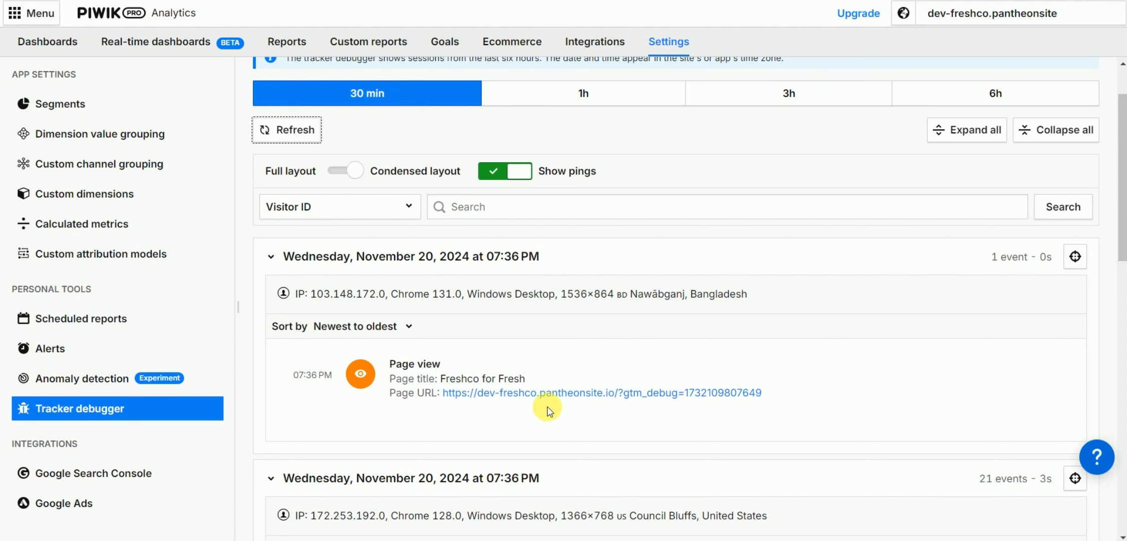
{"action": "left_click", "coordinate": [284, 131]}
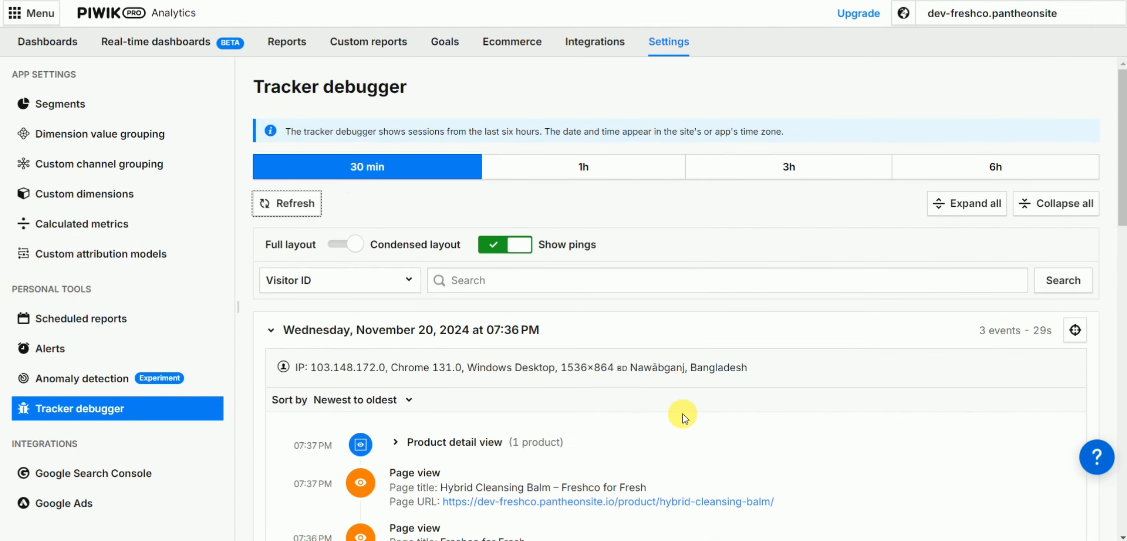
{"action": "scroll", "coordinate": [682, 414], "scroll_direction": "down", "scroll_amount": 3}
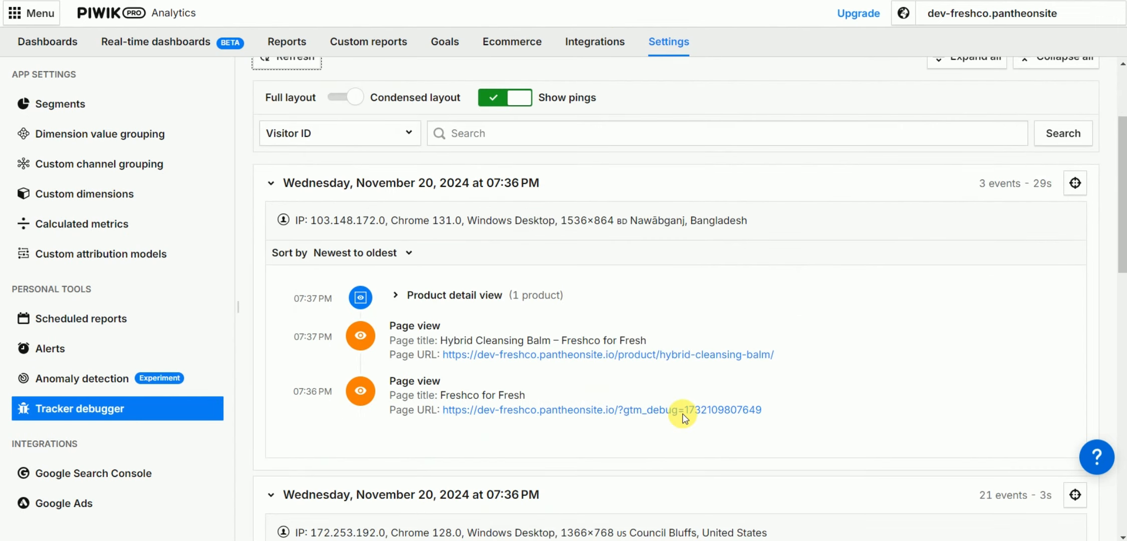
{"action": "left_click", "coordinate": [396, 295]}
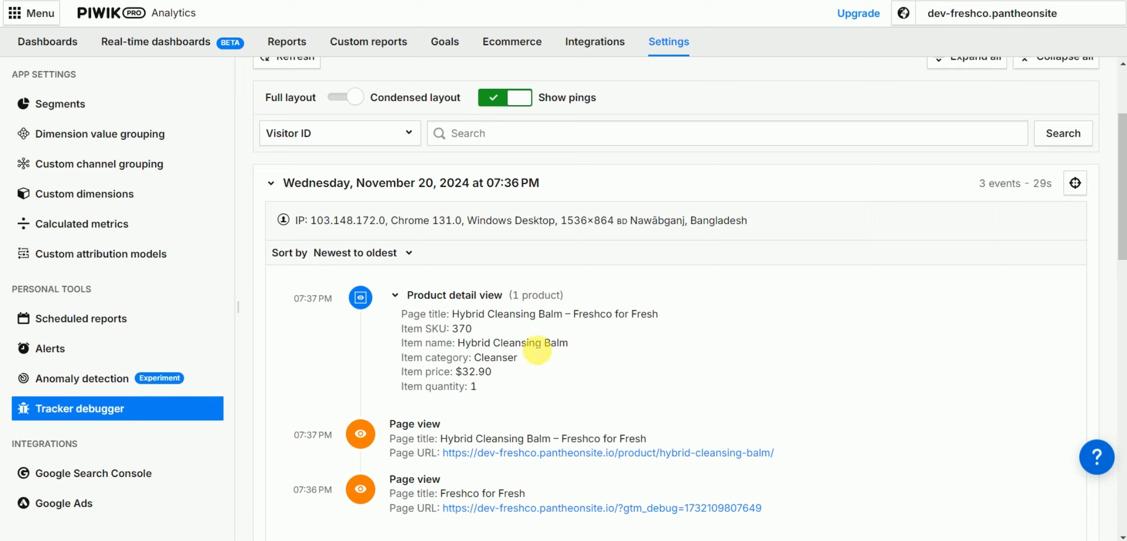
{"action": "left_click_drag", "start_coordinate": [459, 332], "coordinate": [563, 345]}
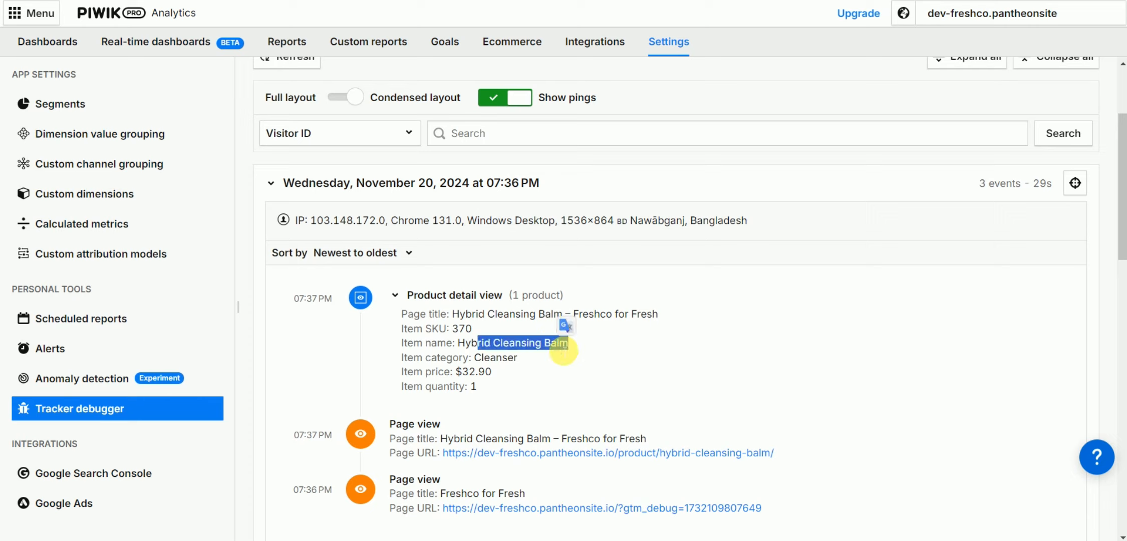
{"action": "mouse_move", "coordinate": [484, 358]}
{"action": "left_mouse_down"}
{"action": "mouse_move", "coordinate": [515, 357]}
{"action": "mouse_move", "coordinate": [490, 372]}
{"action": "left_mouse_up"}
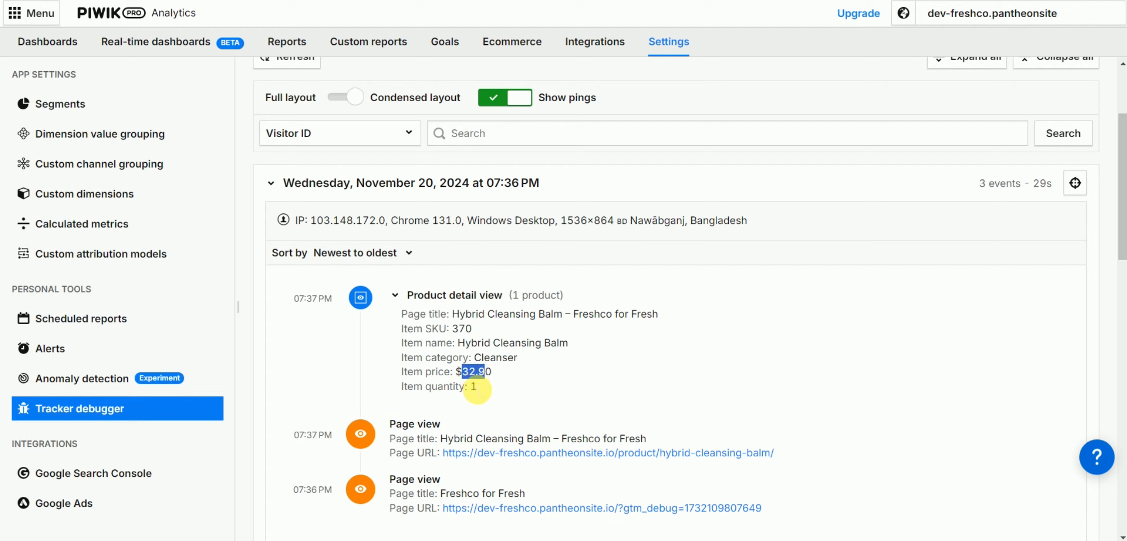
{"action": "scroll", "coordinate": [544, 372], "scroll_direction": "up", "scroll_amount": 1}
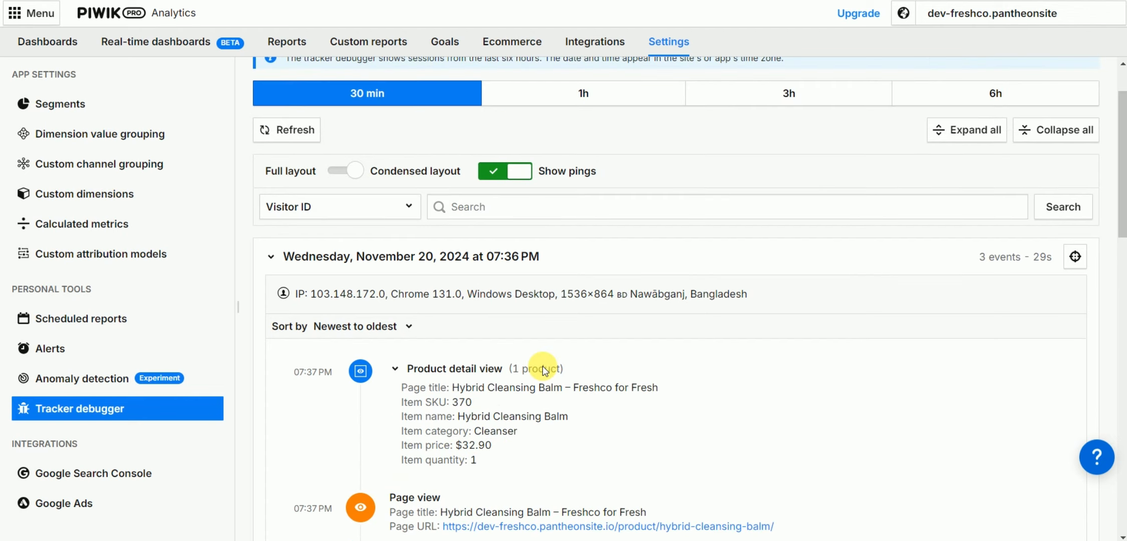
Show the debugger sessions in full layout, review the visitor, session, location and ecommerce details, and return to condensed layout.
{"action": "left_click", "coordinate": [343, 176]}
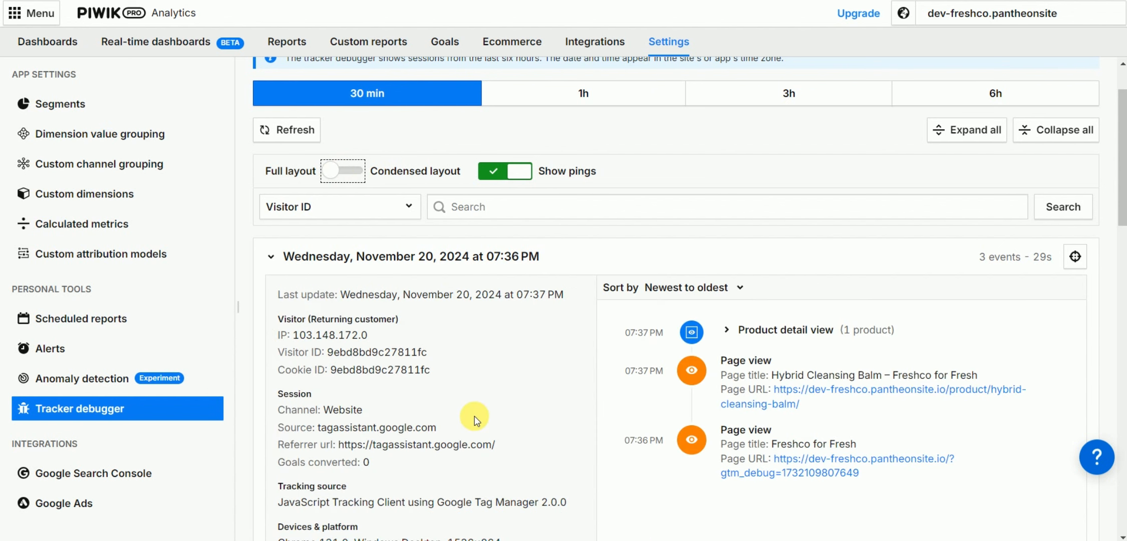
{"action": "scroll", "coordinate": [474, 414], "scroll_direction": "down", "scroll_amount": 1}
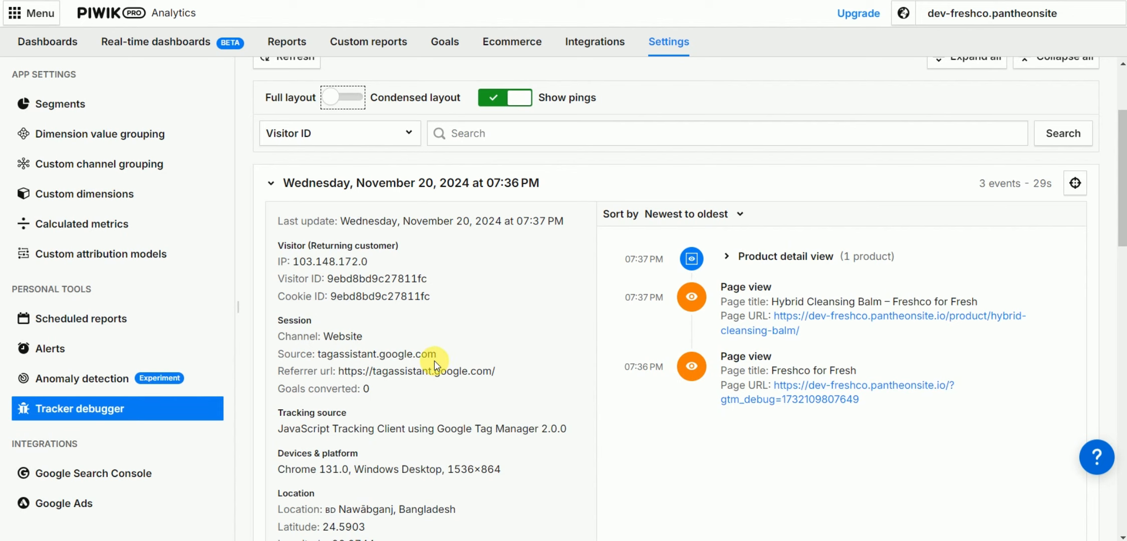
{"action": "scroll", "coordinate": [434, 364], "scroll_direction": "down", "scroll_amount": 1}
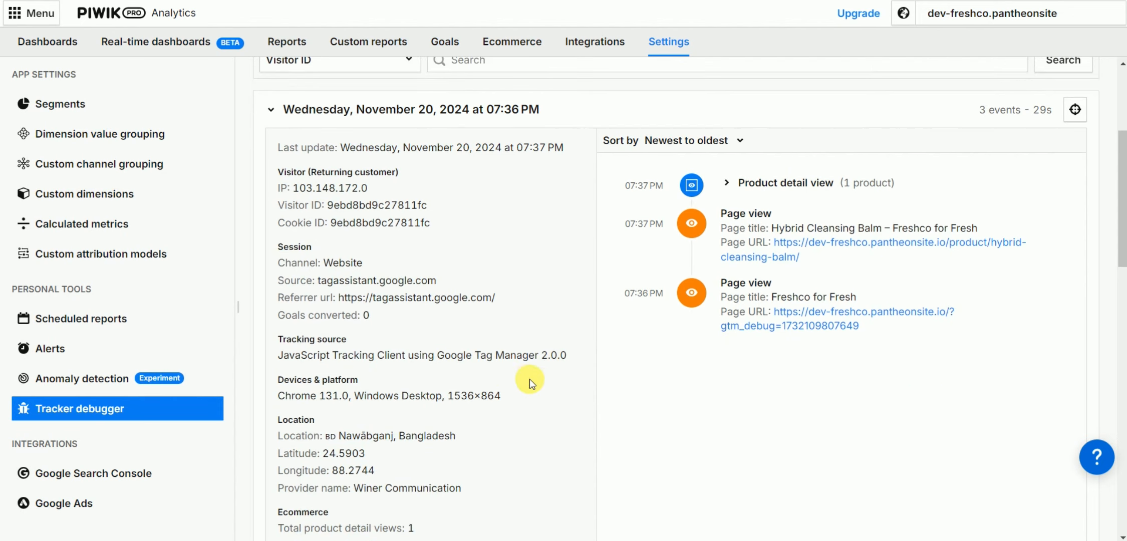
{"action": "scroll", "coordinate": [542, 382], "scroll_direction": "down", "scroll_amount": 1}
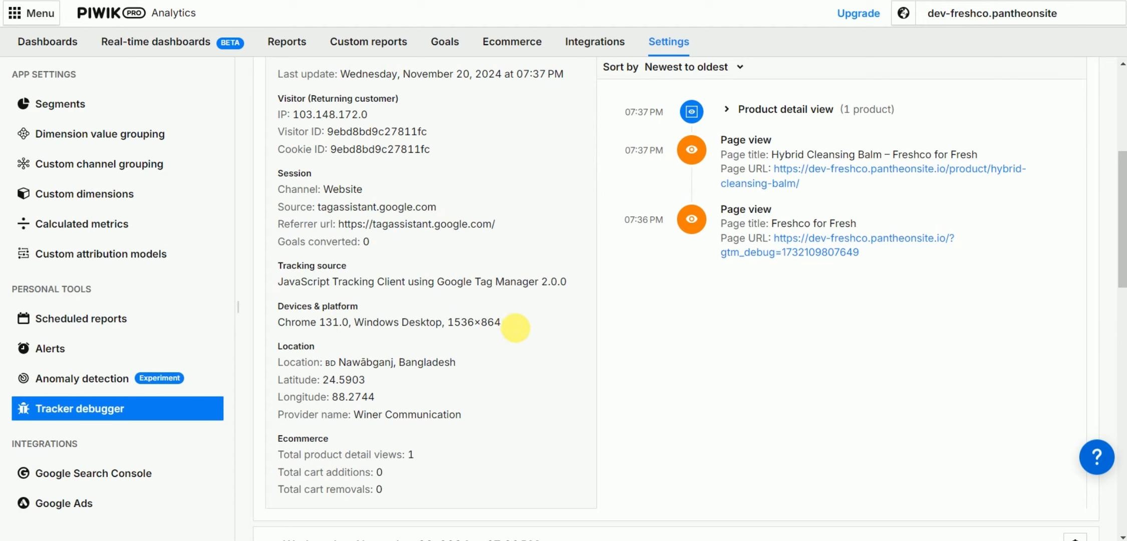
{"action": "scroll", "coordinate": [525, 330], "scroll_direction": "down", "scroll_amount": 1}
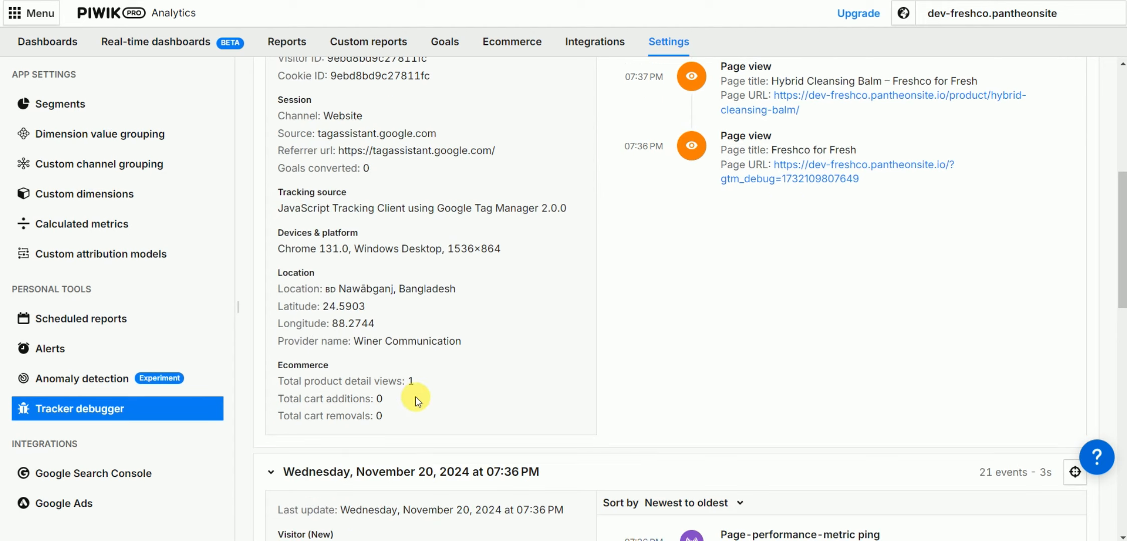
{"action": "scroll", "coordinate": [467, 395], "scroll_direction": "up", "scroll_amount": 3}
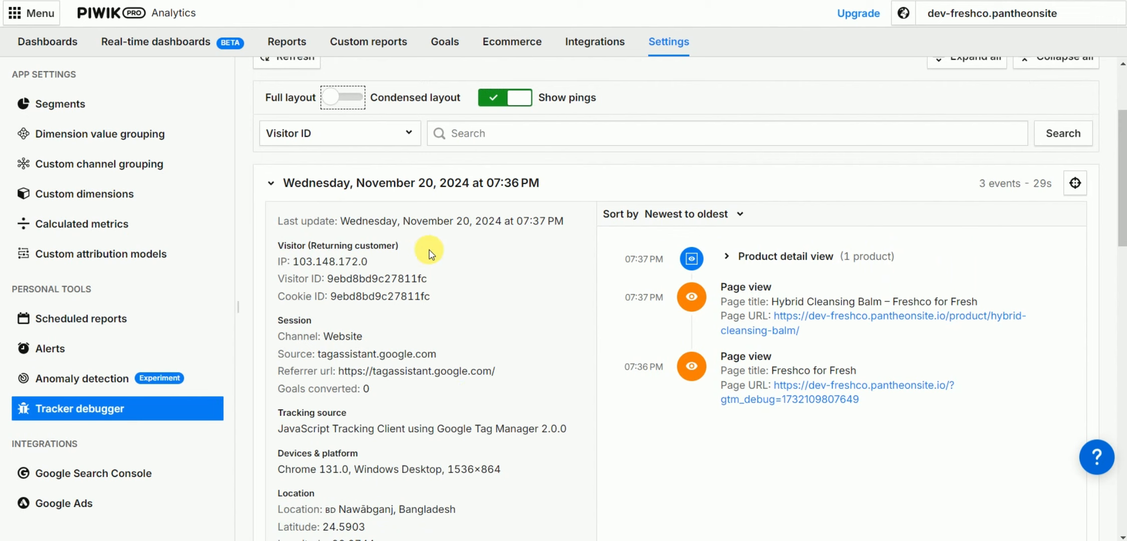
{"action": "scroll", "coordinate": [401, 276], "scroll_direction": "up", "scroll_amount": 1}
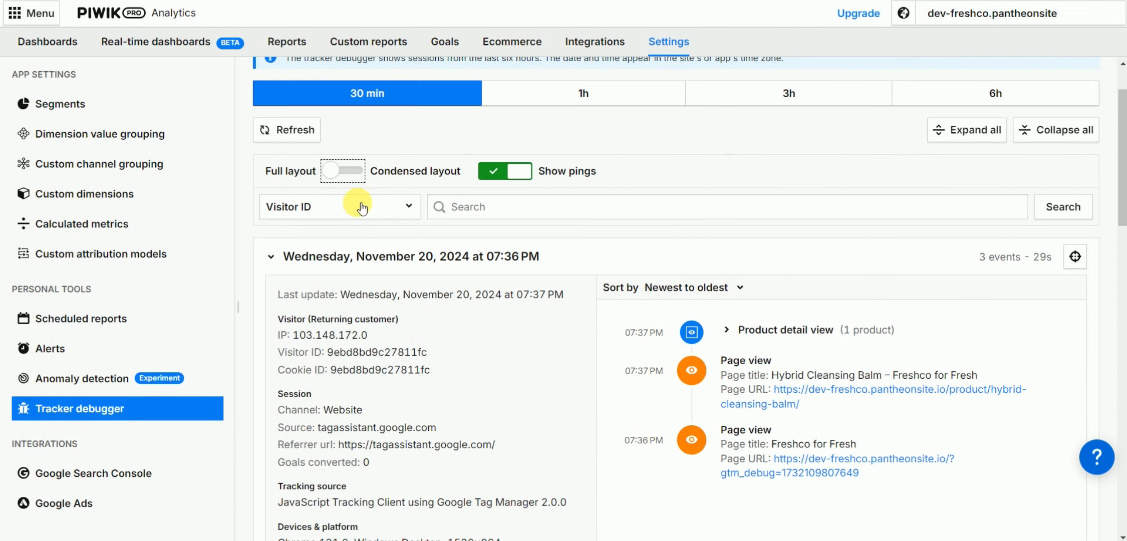
{"action": "left_click", "coordinate": [353, 173]}
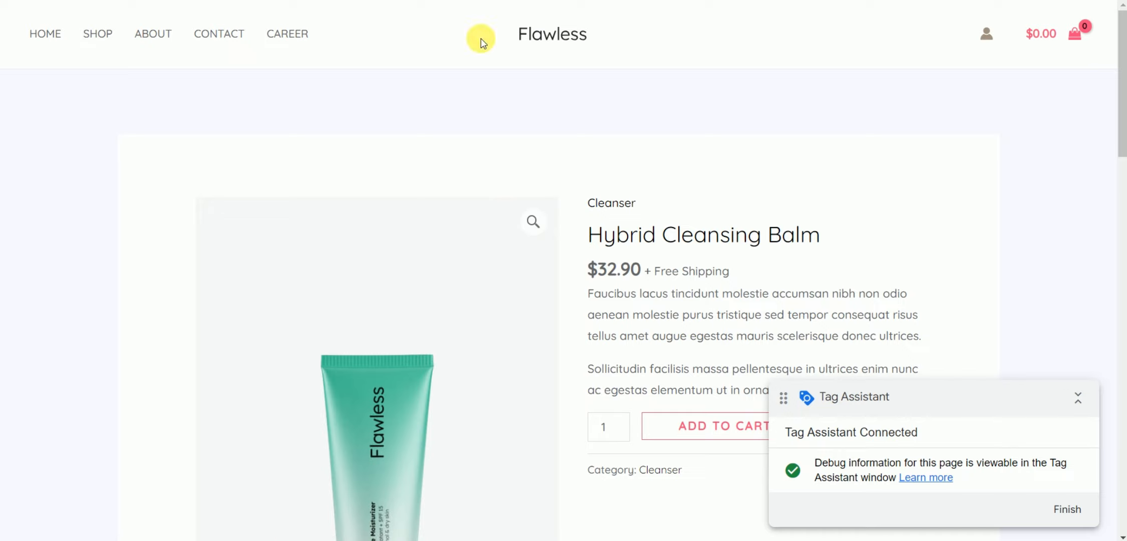
Add the Hybrid Cleansing Balm to the store cart, refresh the Tracker debugger and check the Add to cart event's item details.
{"action": "scroll", "coordinate": [510, 262], "scroll_direction": "down", "scroll_amount": 3}
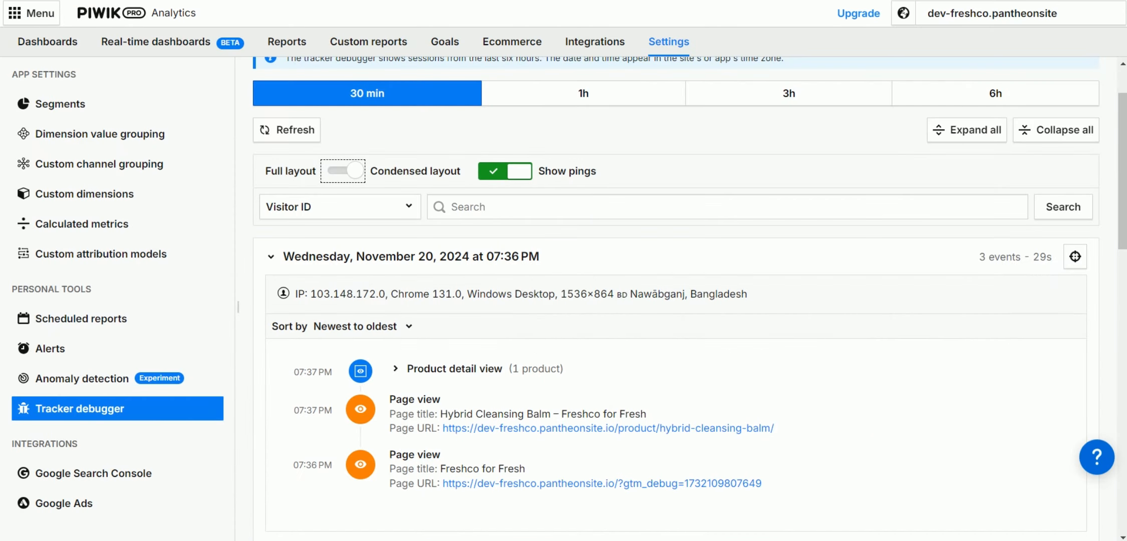
{"action": "left_click", "coordinate": [308, 133]}
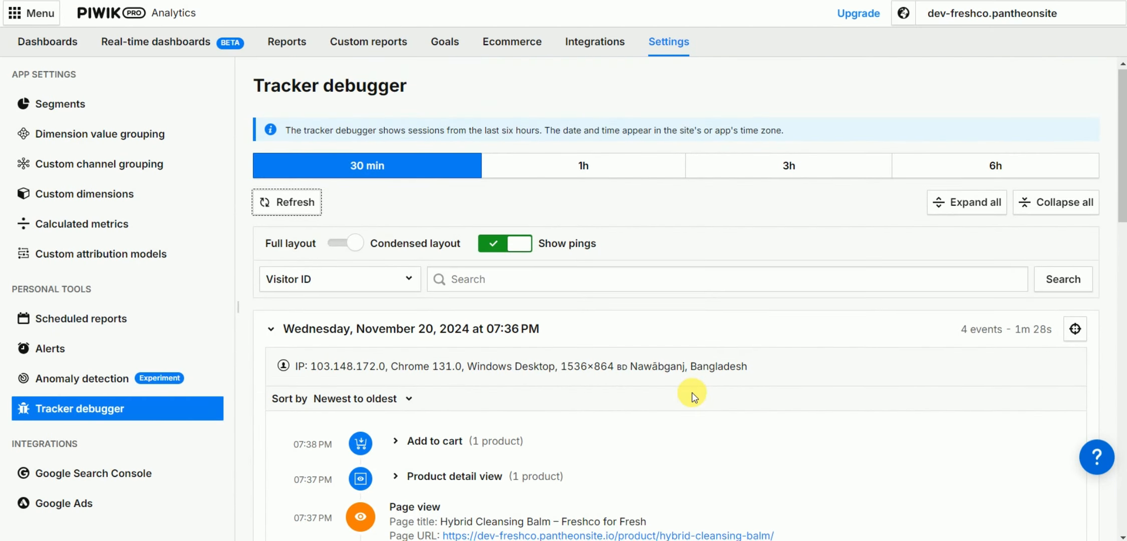
{"action": "scroll", "coordinate": [693, 394], "scroll_direction": "down", "scroll_amount": 1}
{"action": "left_click", "coordinate": [423, 367]}
{"action": "scroll", "coordinate": [665, 415], "scroll_direction": "down", "scroll_amount": 1}
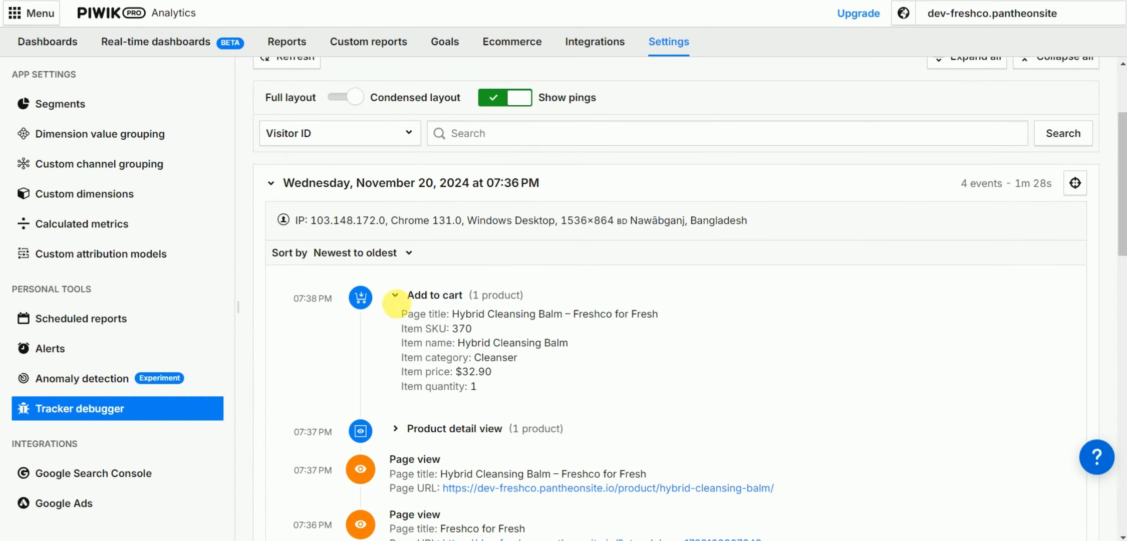
{"action": "left_click", "coordinate": [465, 295]}
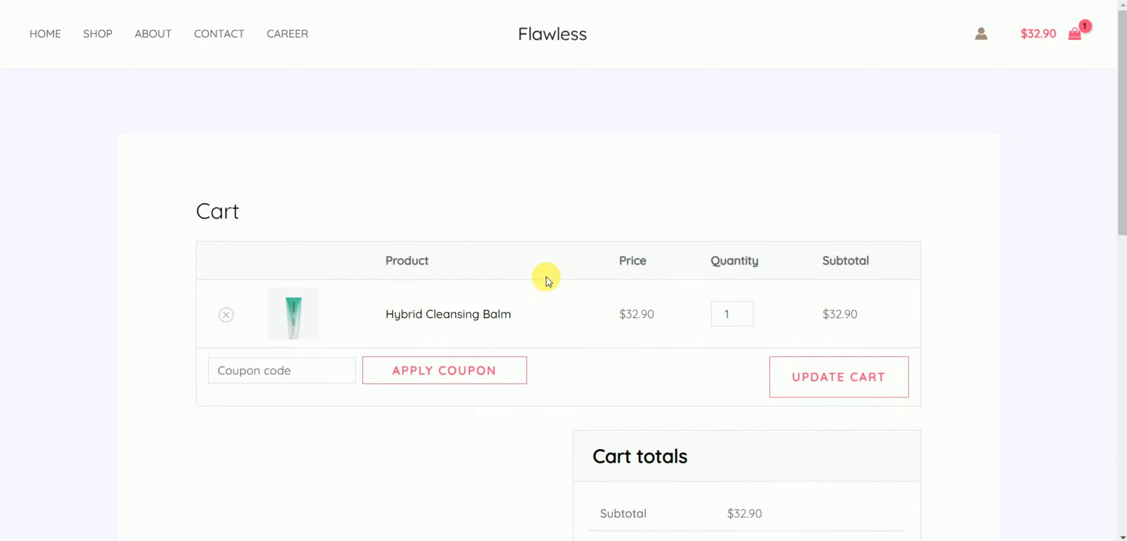
Proceed from the store cart to checkout and inspect the tags fired on the begin_checkout event in Tag Assistant.
{"action": "scroll", "coordinate": [546, 275], "scroll_direction": "down", "scroll_amount": 2}
{"action": "scroll", "coordinate": [545, 274], "scroll_direction": "down", "scroll_amount": 3}
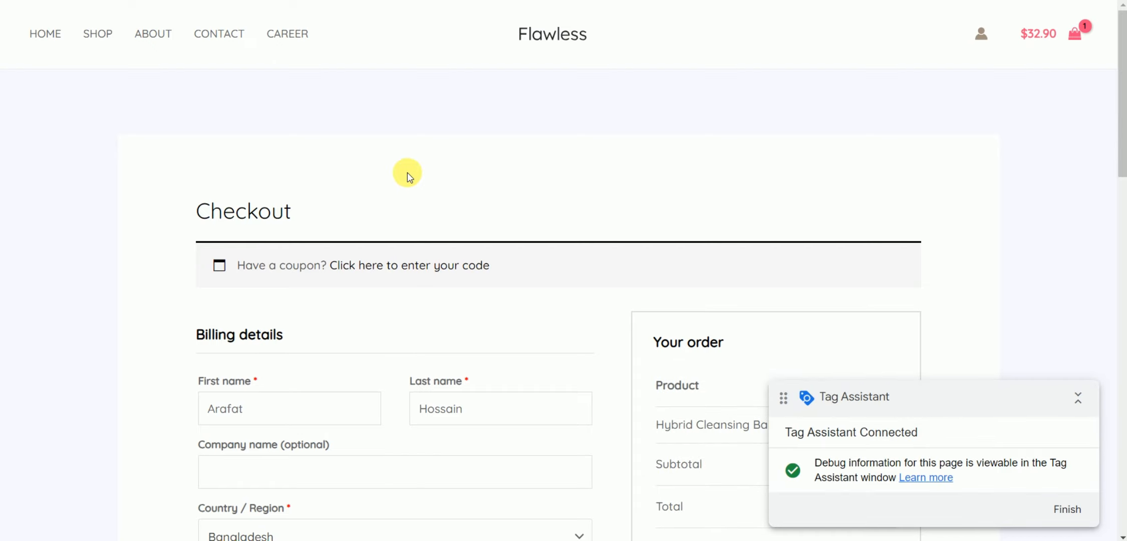
{"action": "key", "text": "alt+Tab"}
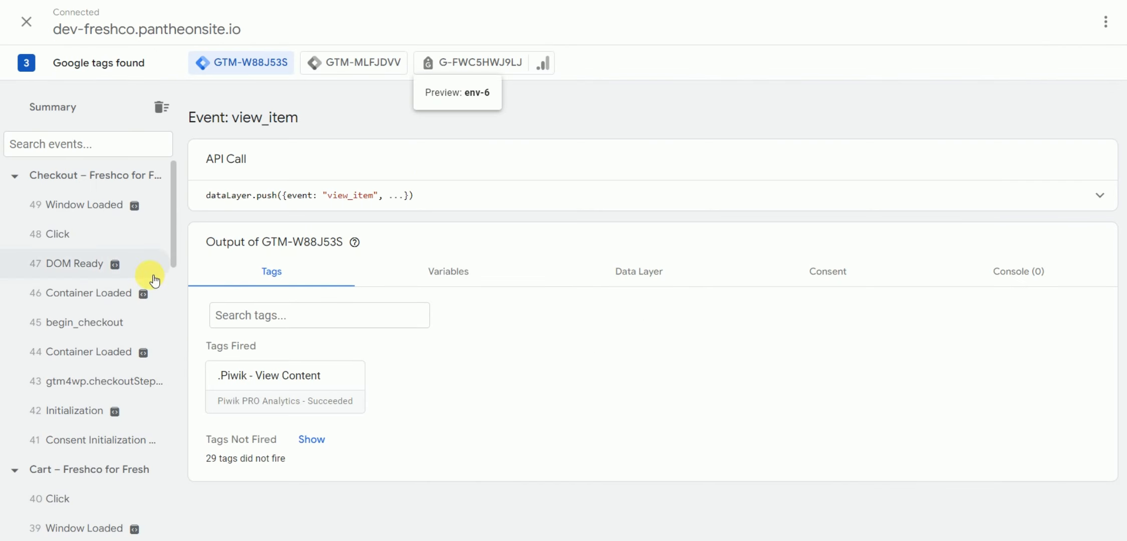
{"action": "left_click", "coordinate": [156, 321]}
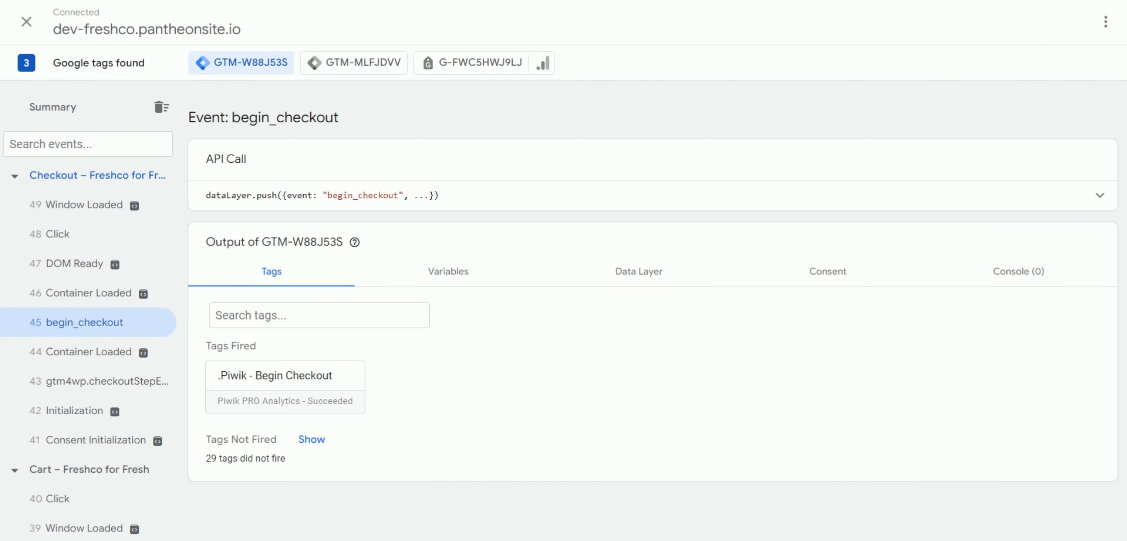
Refresh the Piwik PRO Tracker debugger, examine the revenue and item details of the Cart update event, and collapse it.
{"action": "key", "text": "alt+Tab"}
{"action": "scroll", "coordinate": [320, 156], "scroll_direction": "up", "scroll_amount": 3}
{"action": "left_click", "coordinate": [286, 203]}
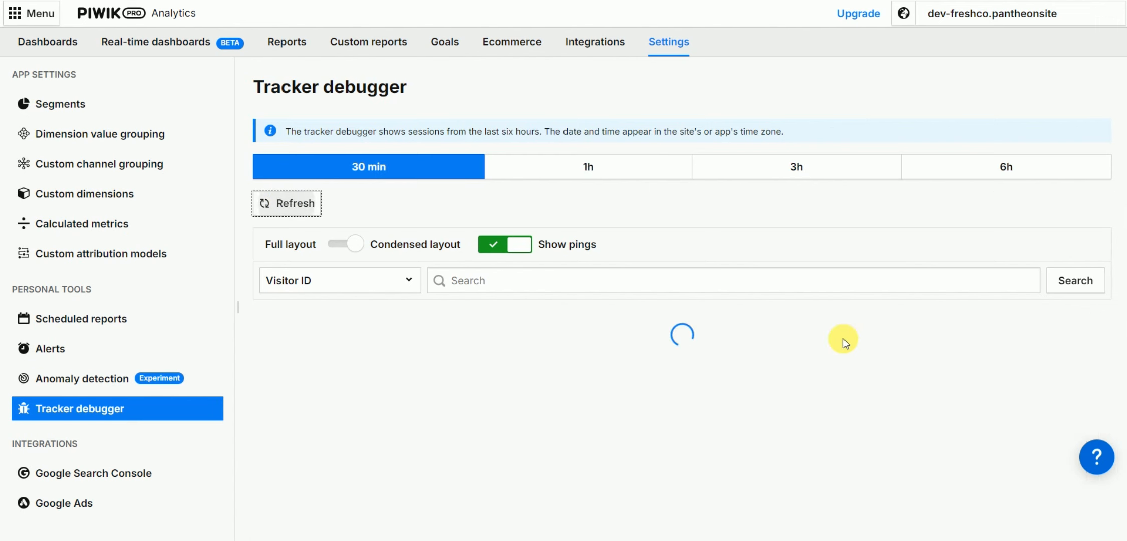
{"action": "scroll", "coordinate": [862, 336], "scroll_direction": "down", "scroll_amount": 3}
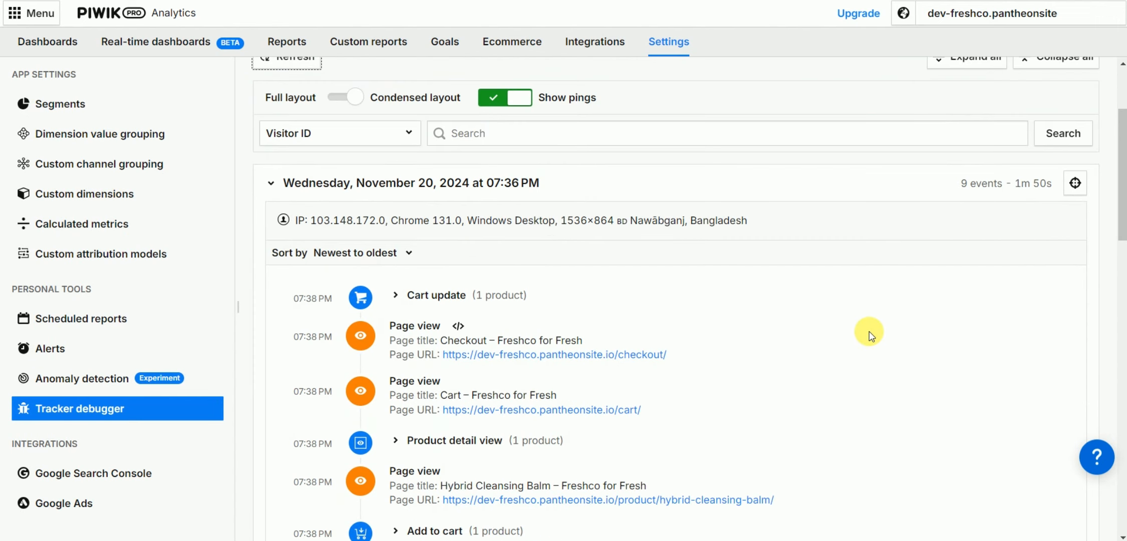
{"action": "scroll", "coordinate": [869, 334], "scroll_direction": "down", "scroll_amount": 2}
{"action": "left_click", "coordinate": [404, 224]}
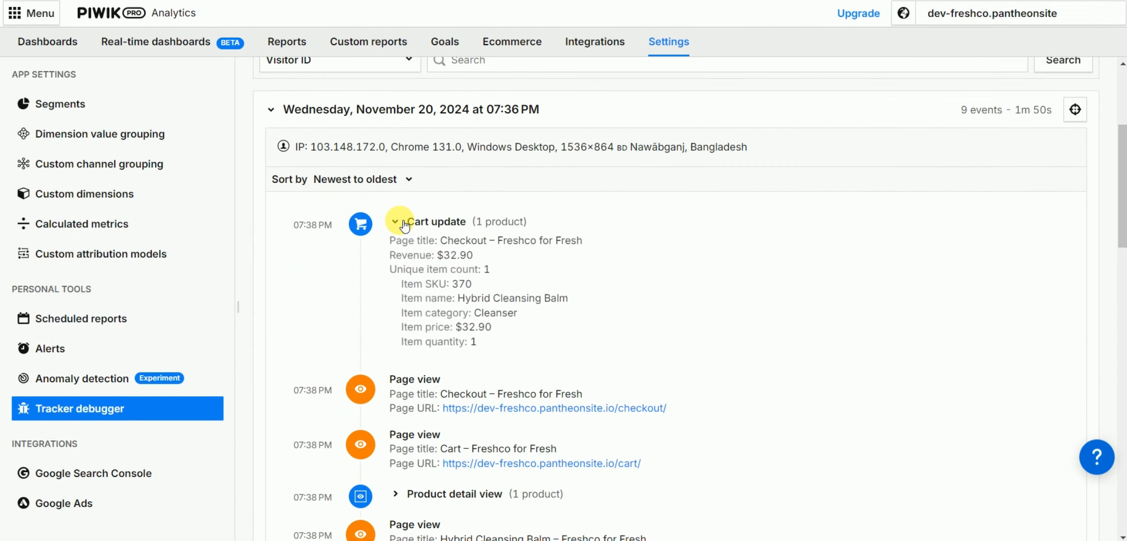
{"action": "left_click", "coordinate": [430, 223]}
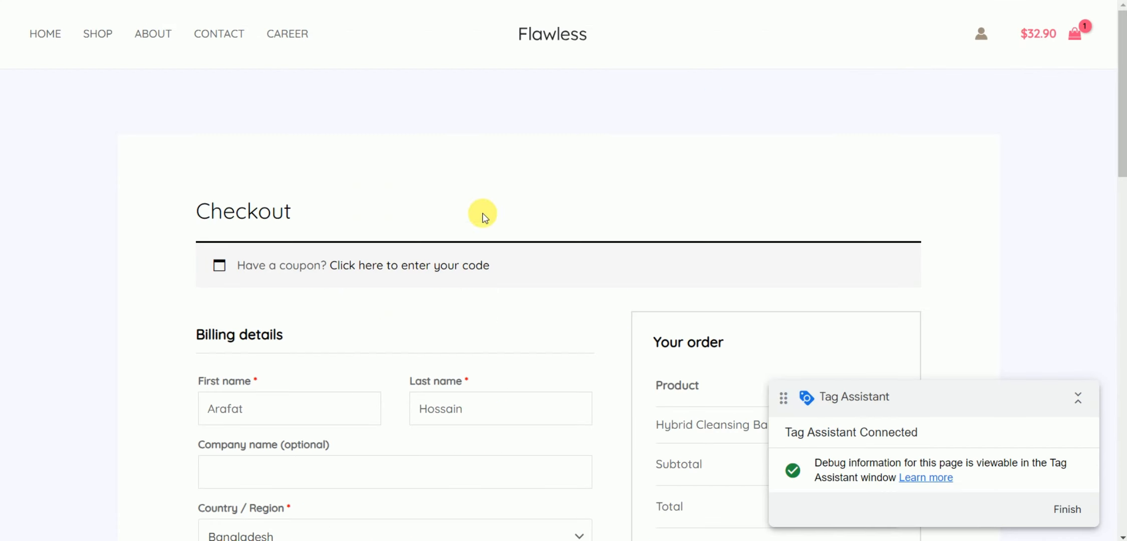
Review the prefilled billing details and order summary on the store checkout and place the cash-on-delivery order.
{"action": "scroll", "coordinate": [471, 343], "scroll_direction": "down", "scroll_amount": 4}
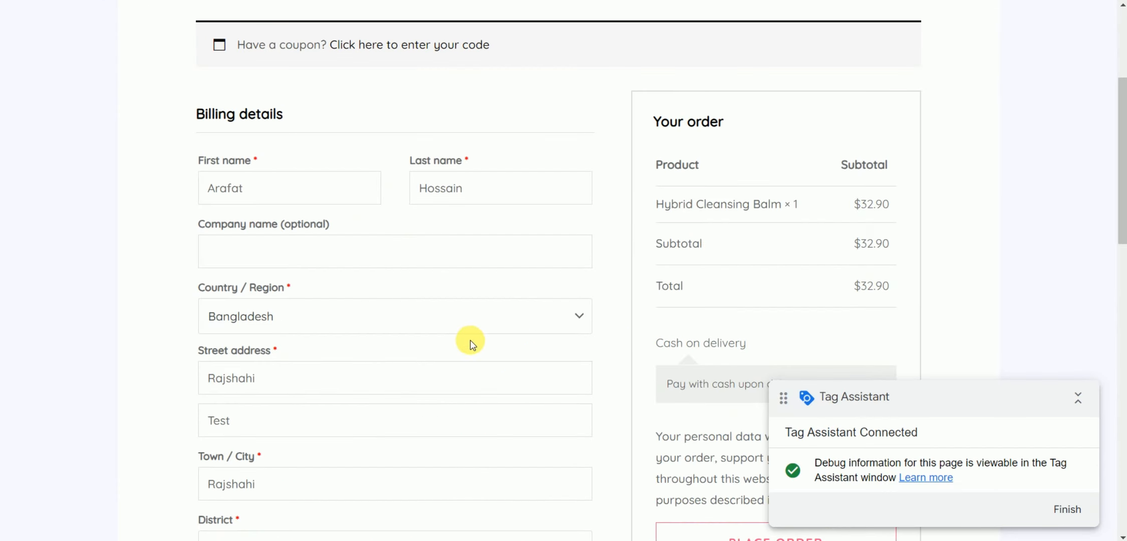
{"action": "scroll", "coordinate": [471, 343], "scroll_direction": "down", "scroll_amount": 2}
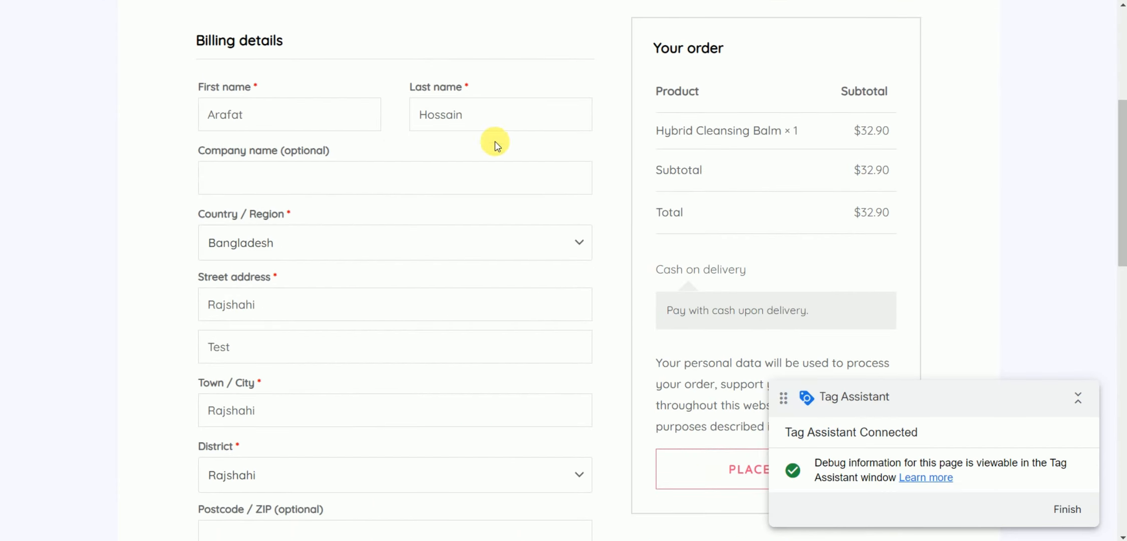
{"action": "scroll", "coordinate": [491, 251], "scroll_direction": "down", "scroll_amount": 7}
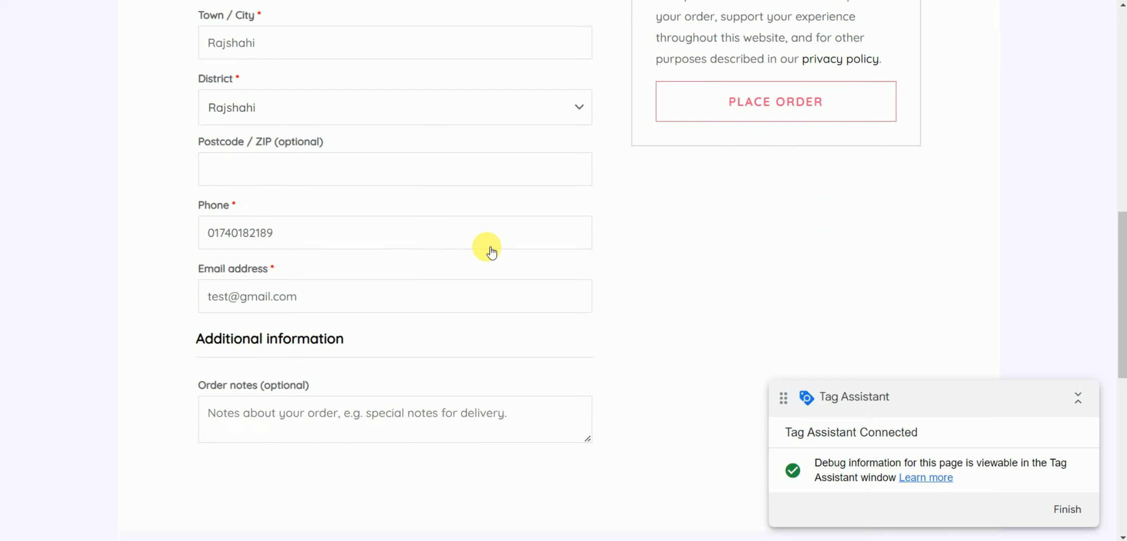
{"action": "scroll", "coordinate": [651, 303], "scroll_direction": "up", "scroll_amount": 1}
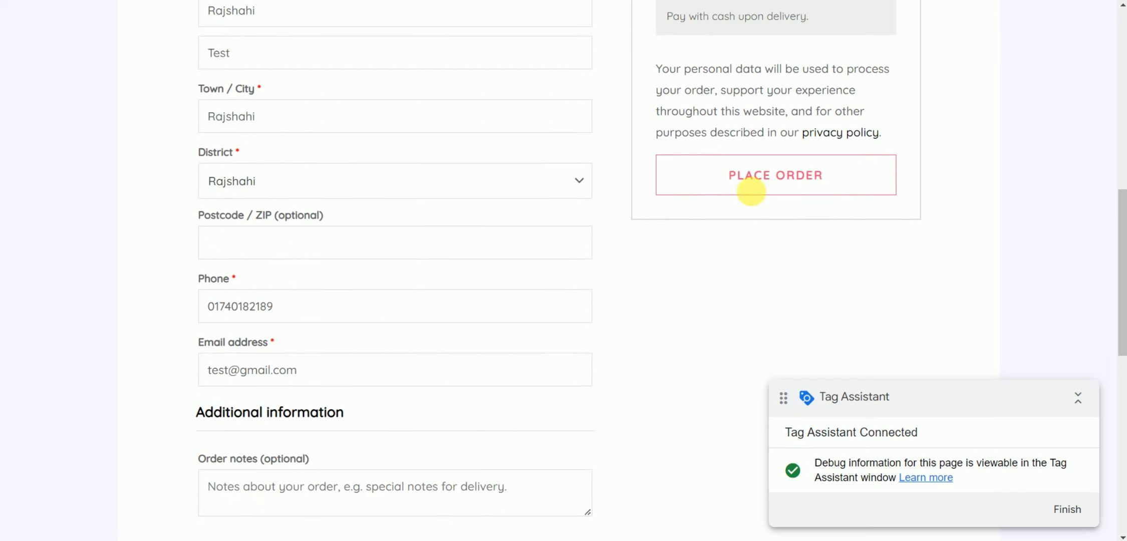
{"action": "left_click", "coordinate": [746, 183]}
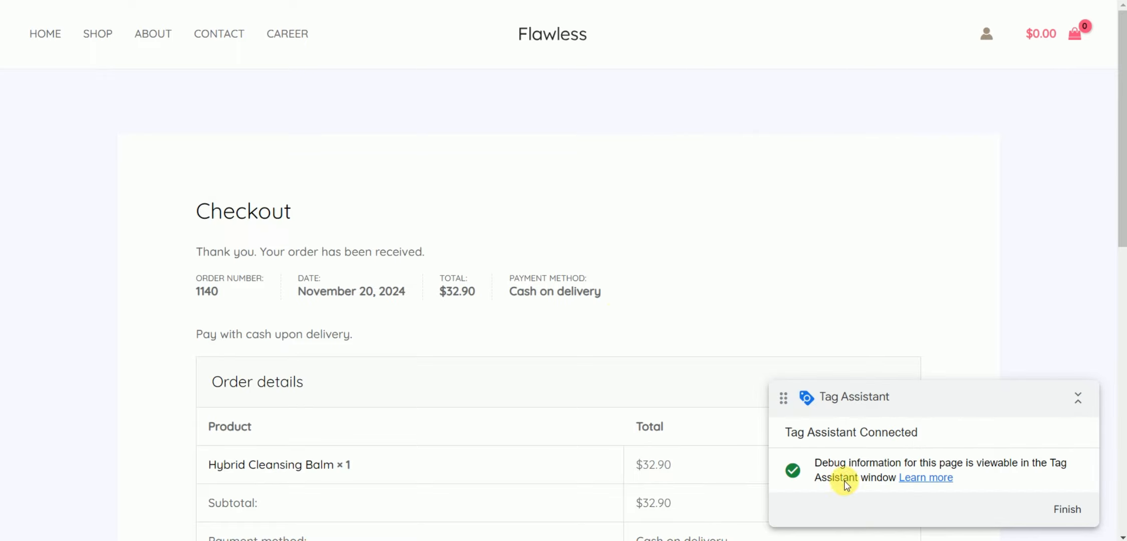
Open the purchase event in Tag Assistant to check its fired tags, and refresh the Piwik PRO Tracker debugger.
{"action": "left_click", "coordinate": [845, 477]}
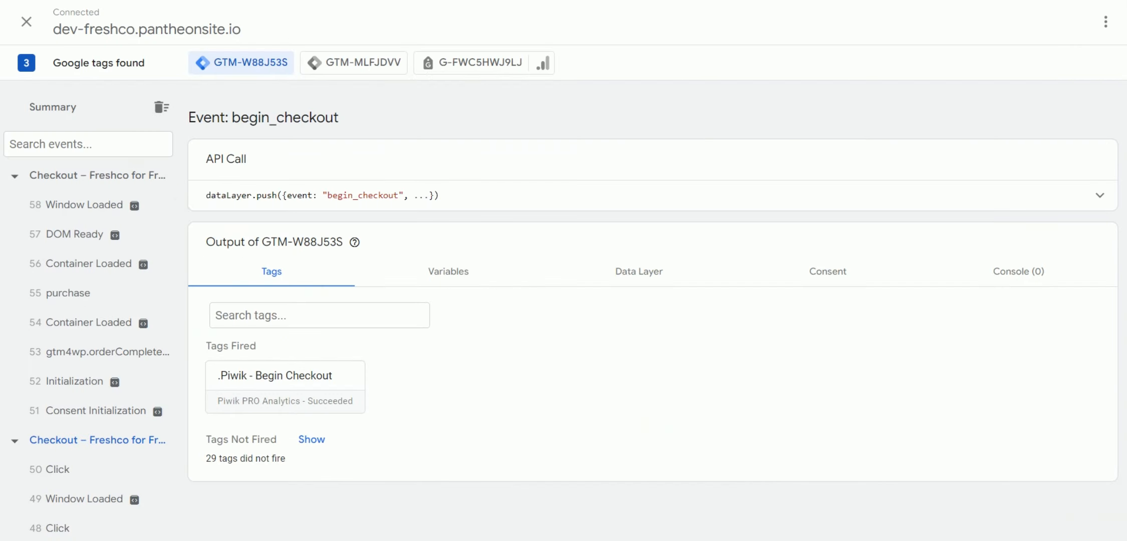
{"action": "left_click", "coordinate": [75, 293]}
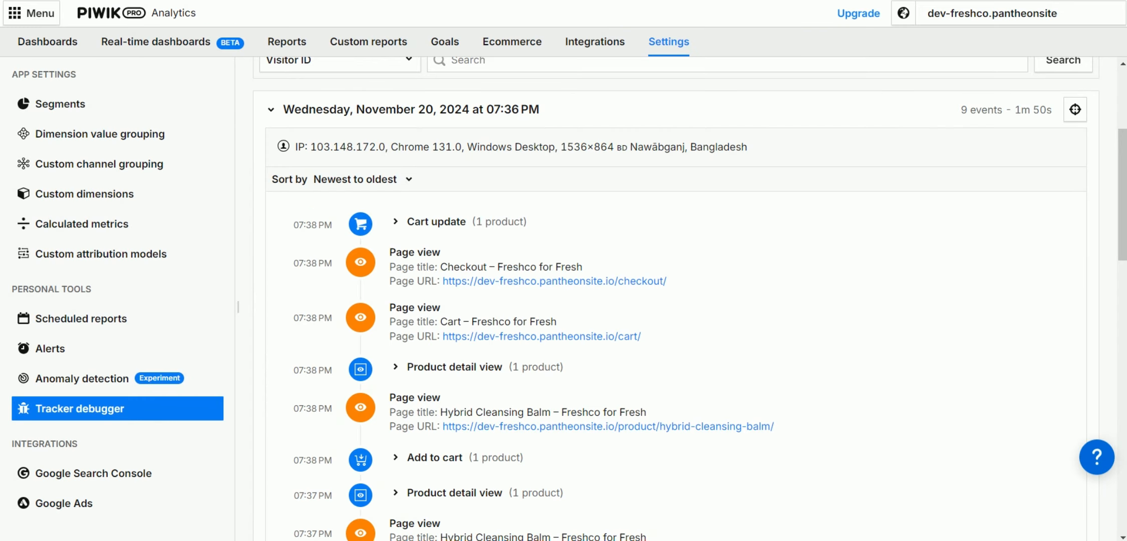
{"action": "scroll", "coordinate": [623, 278], "scroll_direction": "up", "scroll_amount": 2}
{"action": "scroll", "coordinate": [325, 116], "scroll_direction": "up", "scroll_amount": 2}
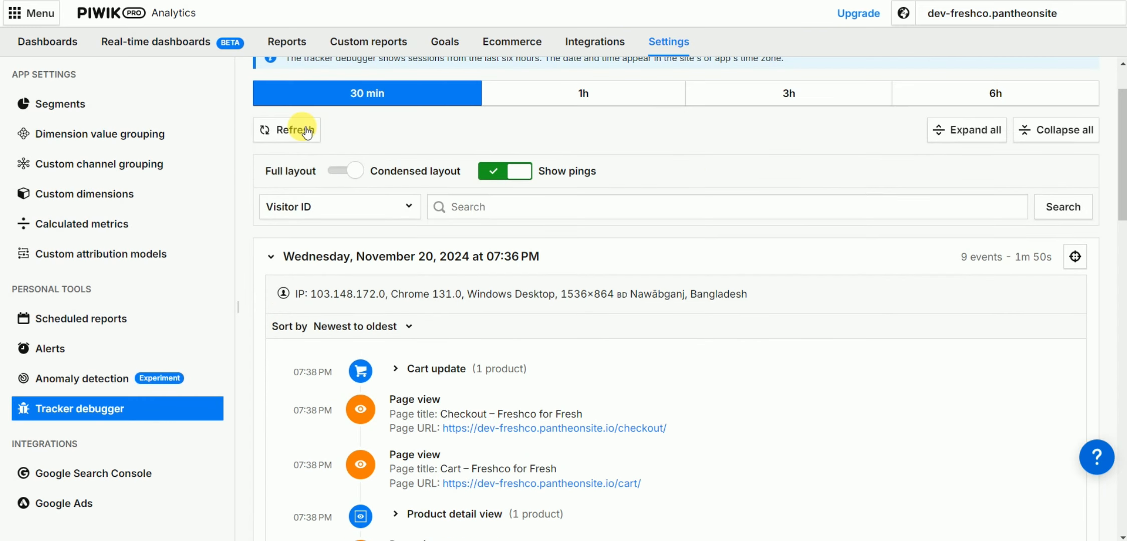
{"action": "scroll", "coordinate": [296, 136], "scroll_direction": "up", "scroll_amount": 2}
{"action": "scroll", "coordinate": [858, 440], "scroll_direction": "down", "scroll_amount": 3}
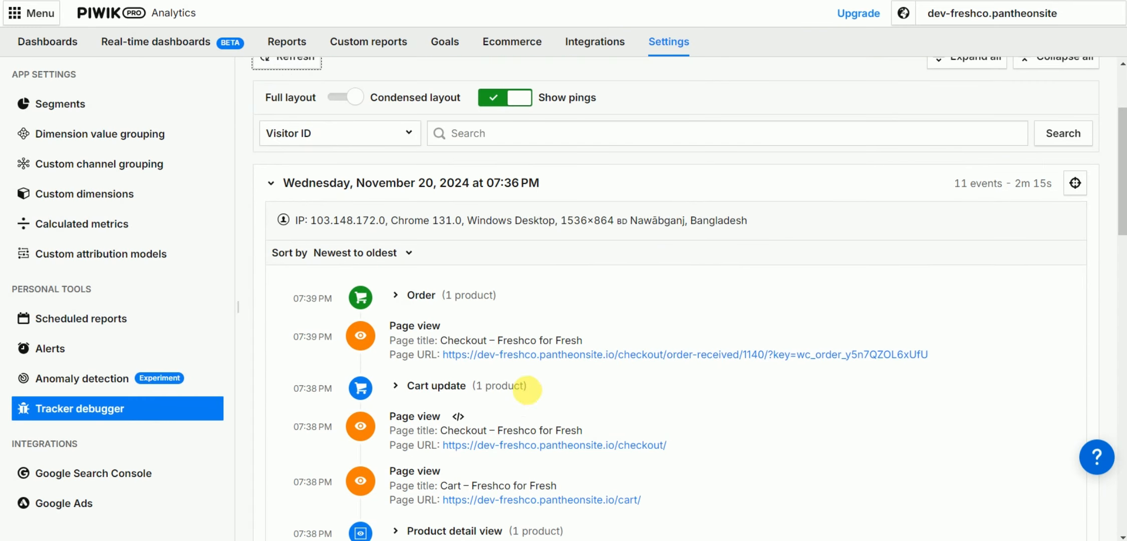
Expand the Order event in the Tracker debugger, examine its order ID, revenue, subtotal and item details, and collapse it.
{"action": "left_click", "coordinate": [396, 295]}
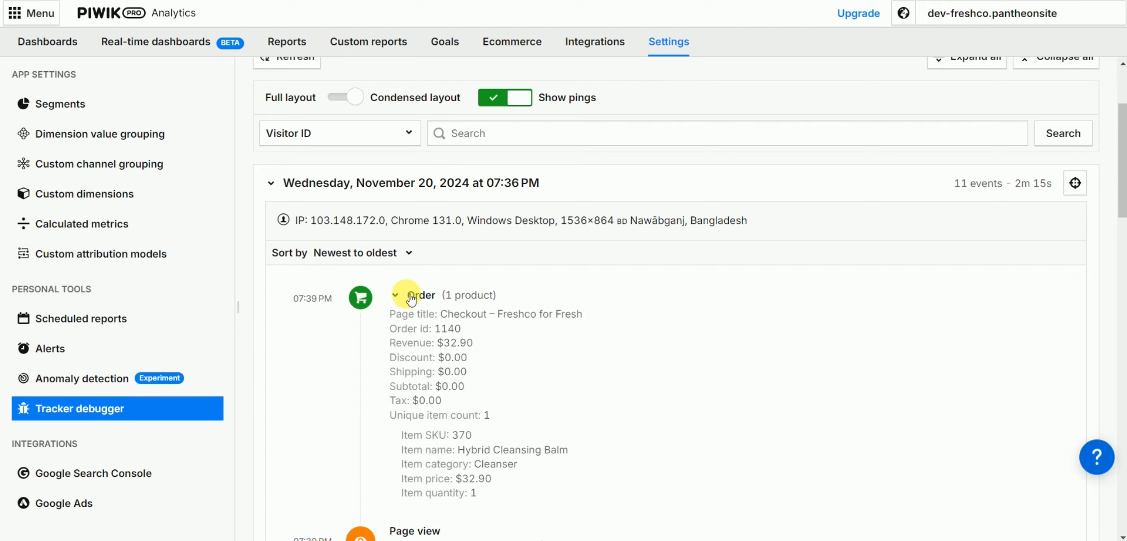
{"action": "double_click", "coordinate": [447, 328]}
{"action": "left_click_drag", "start_coordinate": [449, 342], "coordinate": [516, 344]}
{"action": "scroll", "coordinate": [634, 354], "scroll_direction": "down", "scroll_amount": 3}
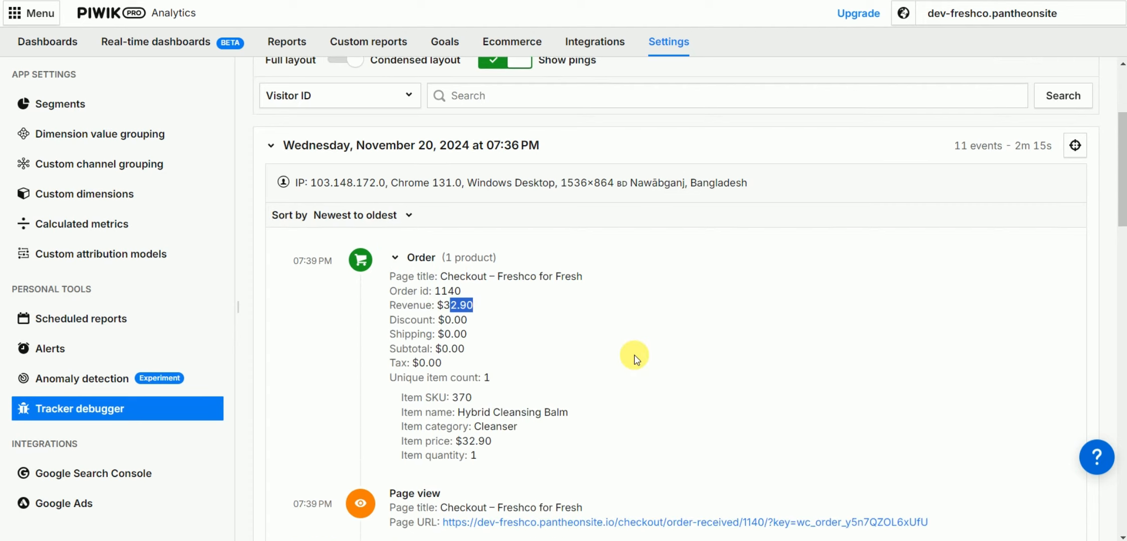
{"action": "left_click_drag", "start_coordinate": [444, 285], "coordinate": [494, 315]}
{"action": "scroll", "coordinate": [611, 338], "scroll_direction": "down", "scroll_amount": 3}
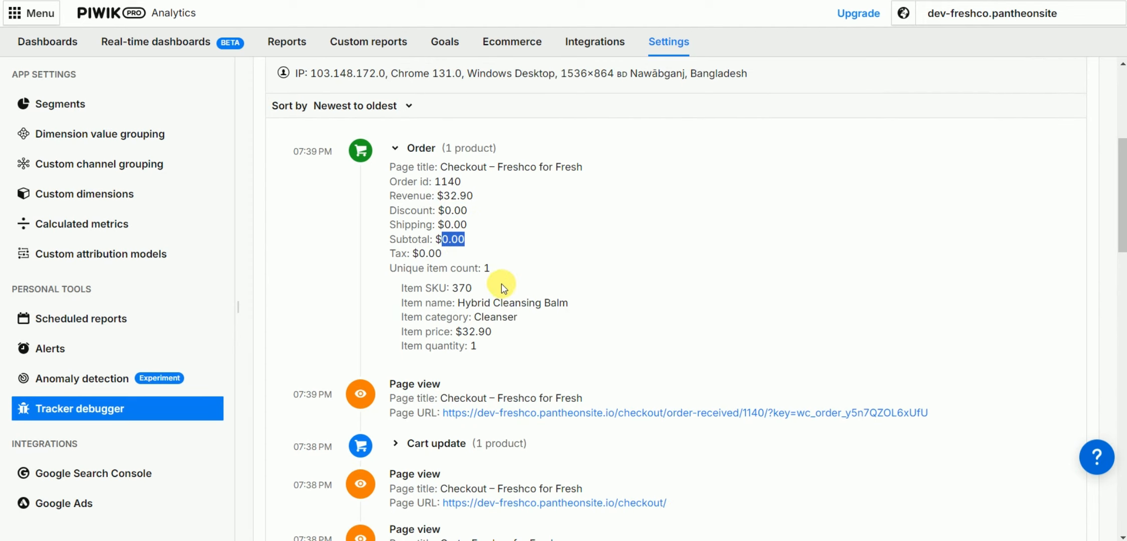
{"action": "left_click_drag", "start_coordinate": [465, 302], "coordinate": [597, 334]}
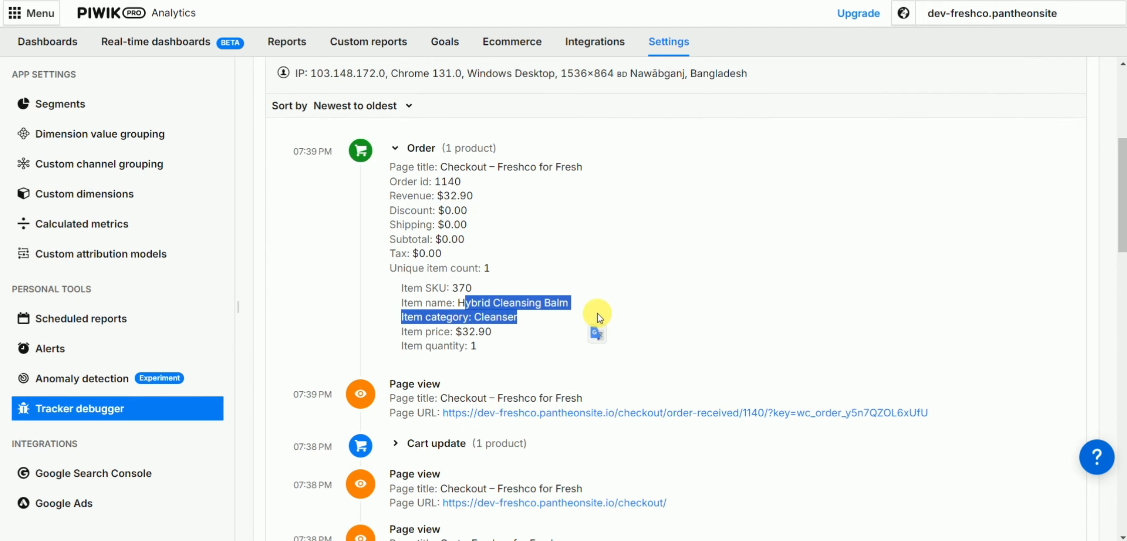
{"action": "left_click", "coordinate": [560, 304]}
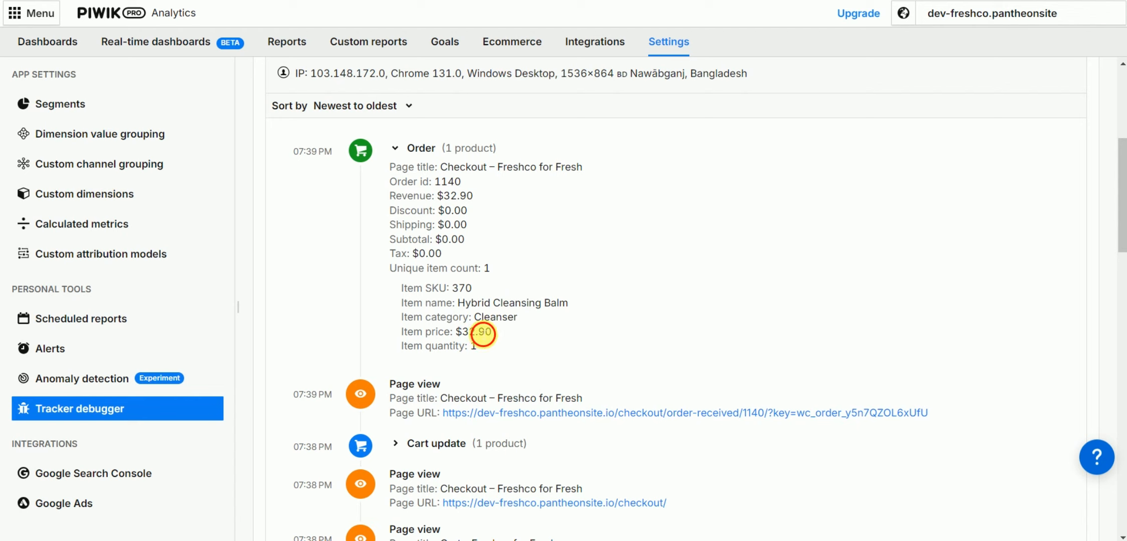
{"action": "left_click_drag", "start_coordinate": [474, 346], "coordinate": [620, 340]}
{"action": "scroll", "coordinate": [621, 340], "scroll_direction": "up", "scroll_amount": 3}
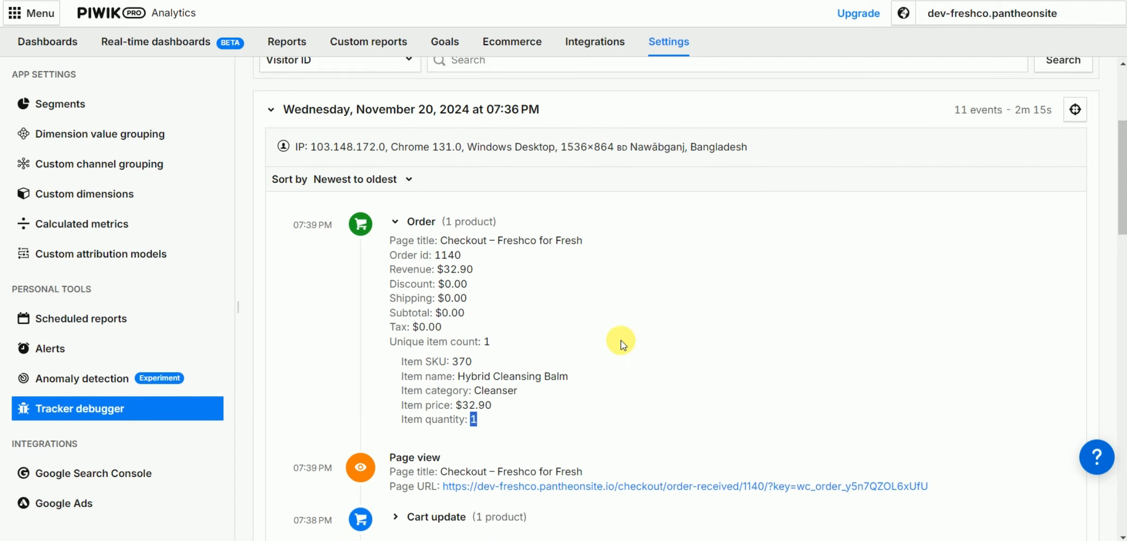
{"action": "left_click", "coordinate": [399, 226]}
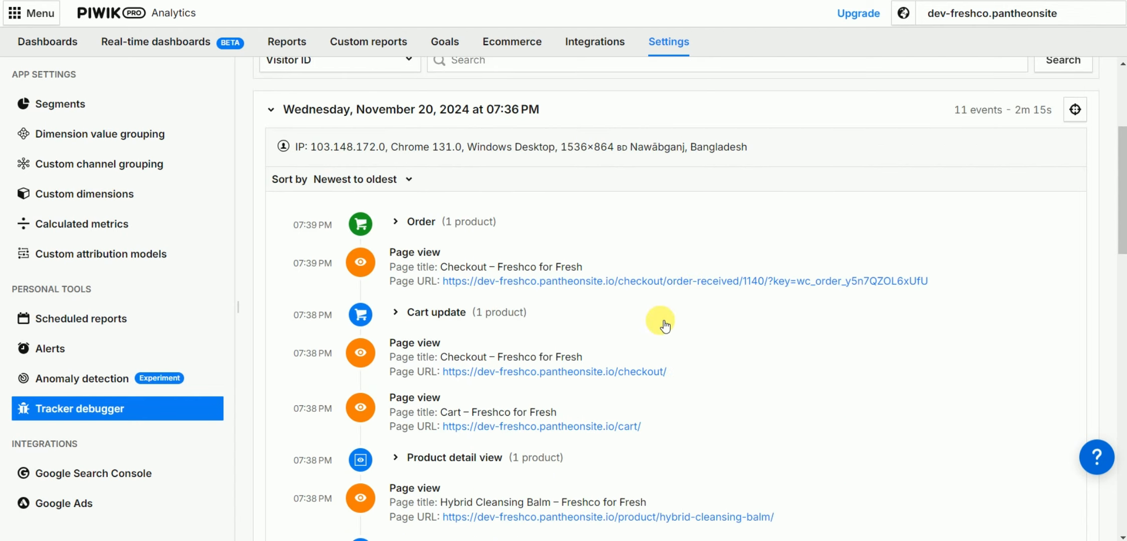
Open the Real-time visits overview dashboard and examine its visitor charts, city map, top pages and traffic sources.
{"action": "scroll", "coordinate": [718, 347], "scroll_direction": "up", "scroll_amount": 5}
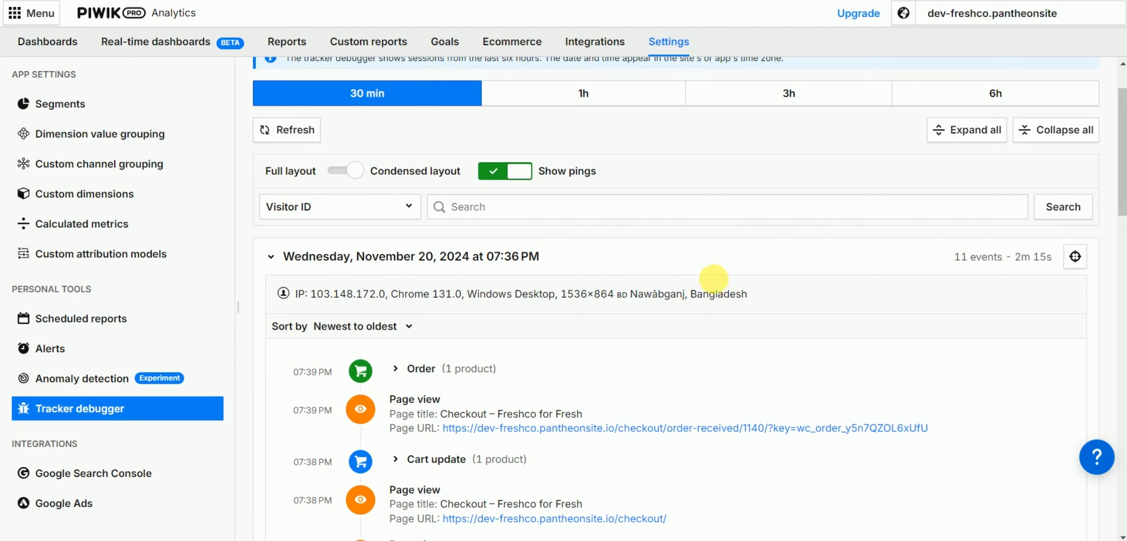
{"action": "scroll", "coordinate": [751, 295], "scroll_direction": "up", "scroll_amount": 3}
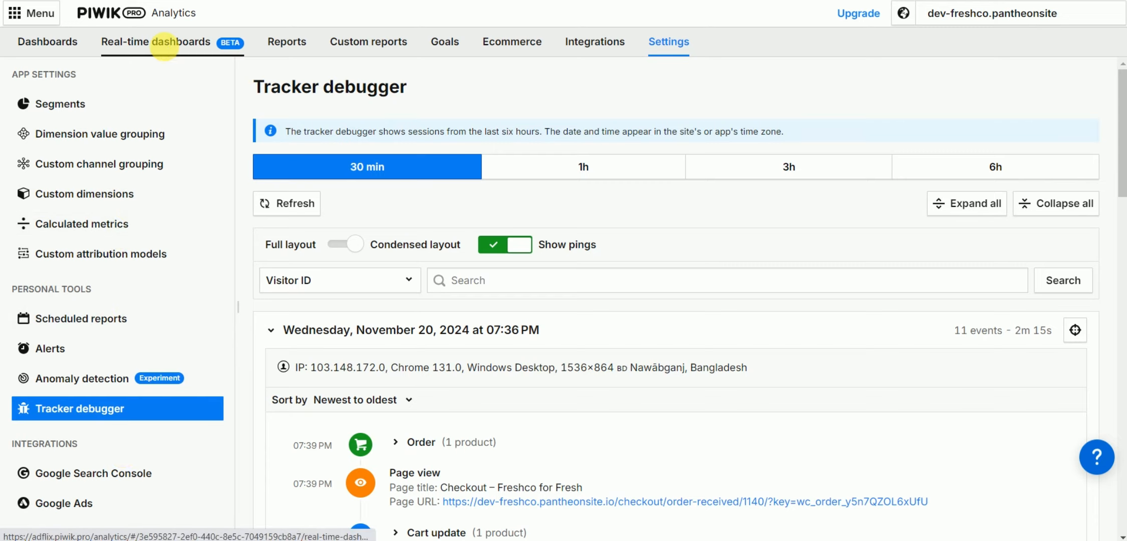
{"action": "left_click", "coordinate": [156, 41]}
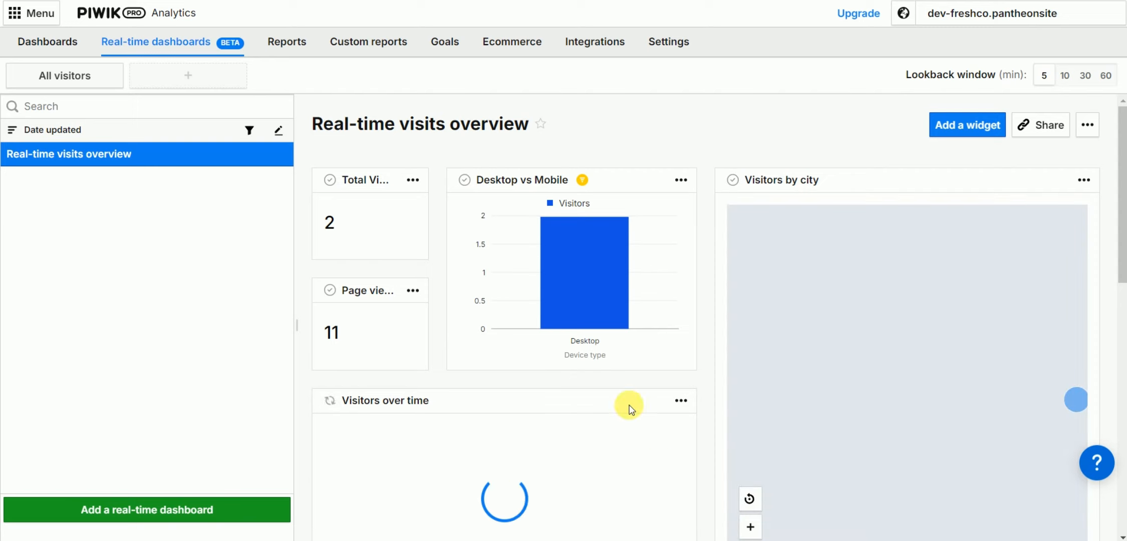
{"action": "scroll", "coordinate": [930, 375], "scroll_direction": "down", "scroll_amount": 3}
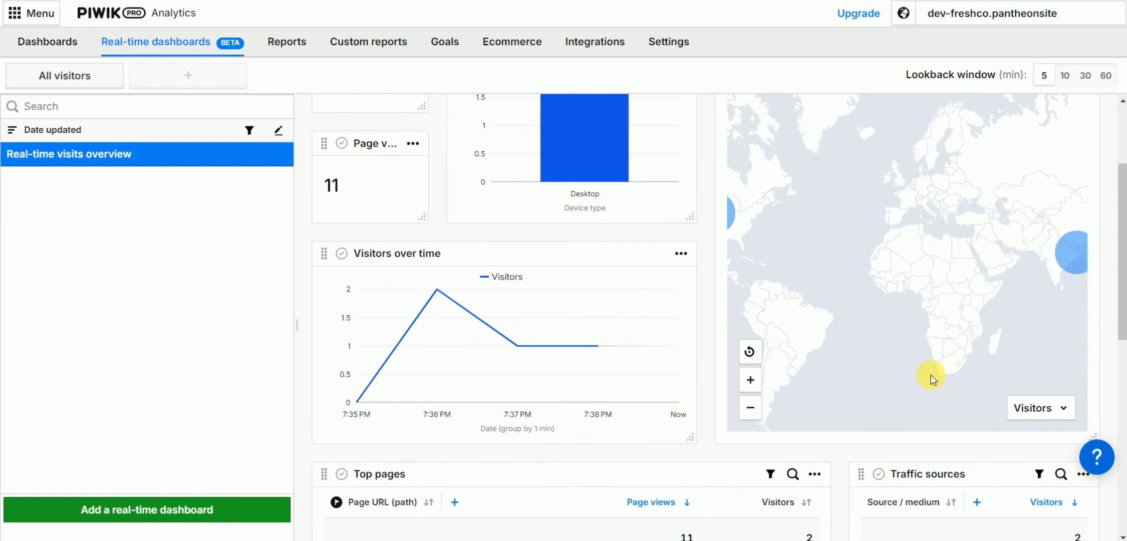
{"action": "scroll", "coordinate": [796, 401], "scroll_direction": "down", "scroll_amount": 7}
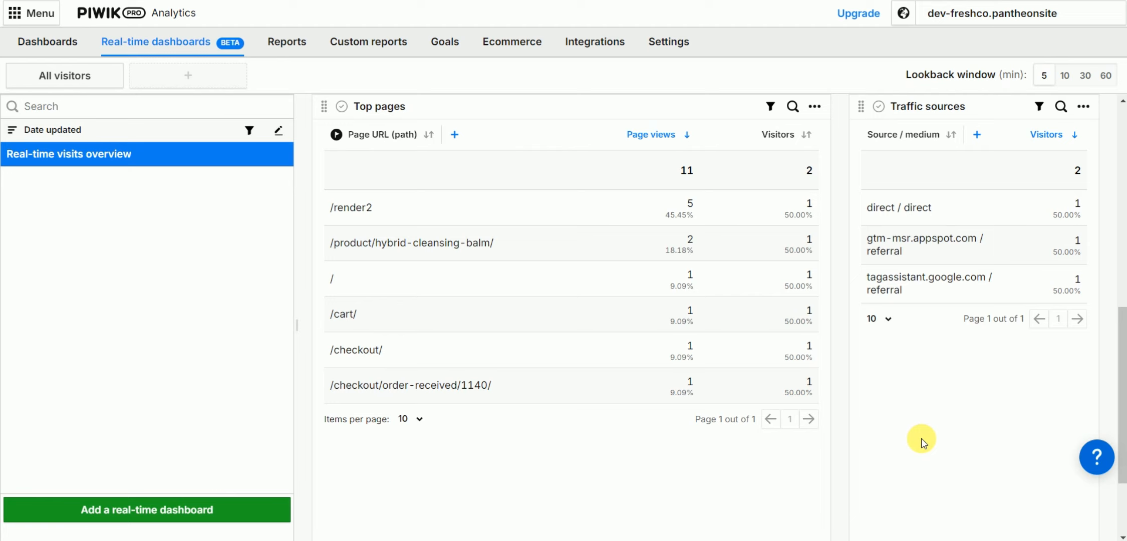
{"action": "scroll", "coordinate": [460, 229], "scroll_direction": "up", "scroll_amount": 6}
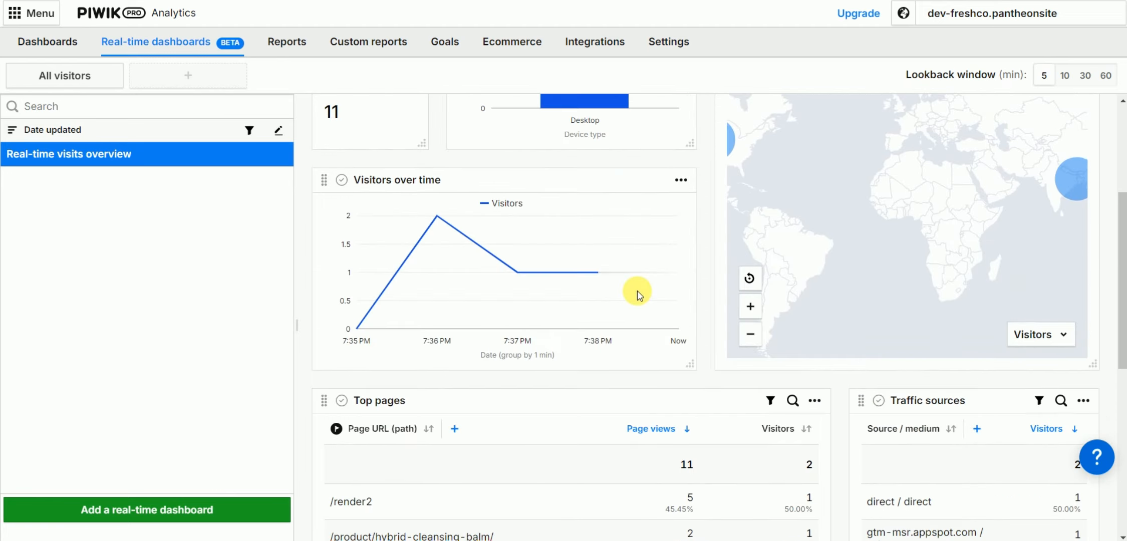
{"action": "scroll", "coordinate": [638, 293], "scroll_direction": "down", "scroll_amount": 3}
{"action": "scroll", "coordinate": [637, 293], "scroll_direction": "down", "scroll_amount": 5}
{"action": "scroll", "coordinate": [809, 395], "scroll_direction": "up", "scroll_amount": 9}
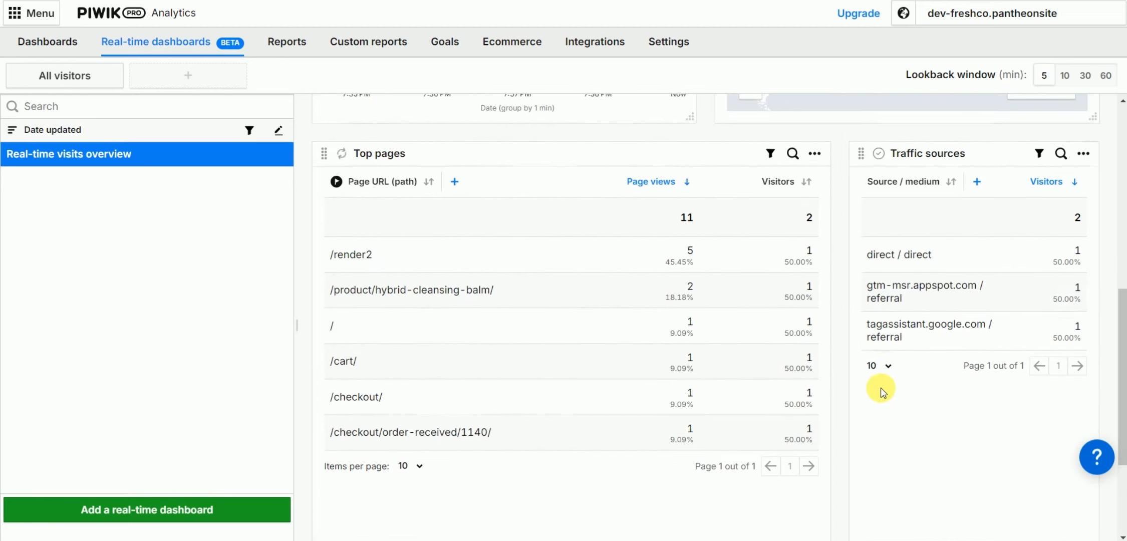
{"action": "scroll", "coordinate": [867, 385], "scroll_direction": "up", "scroll_amount": 2}
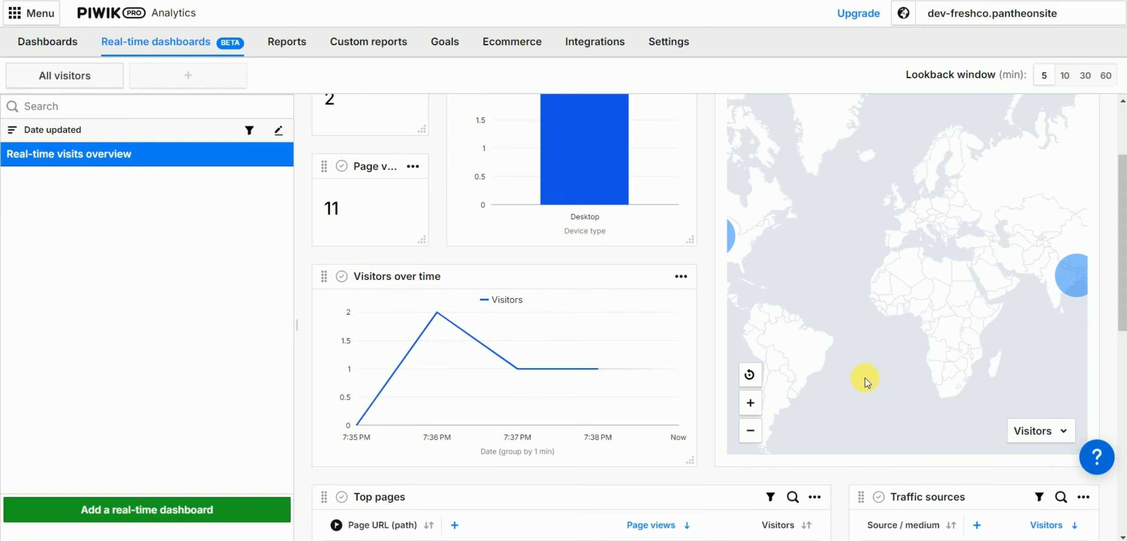
{"action": "left_click_drag", "start_coordinate": [974, 301], "coordinate": [897, 304]}
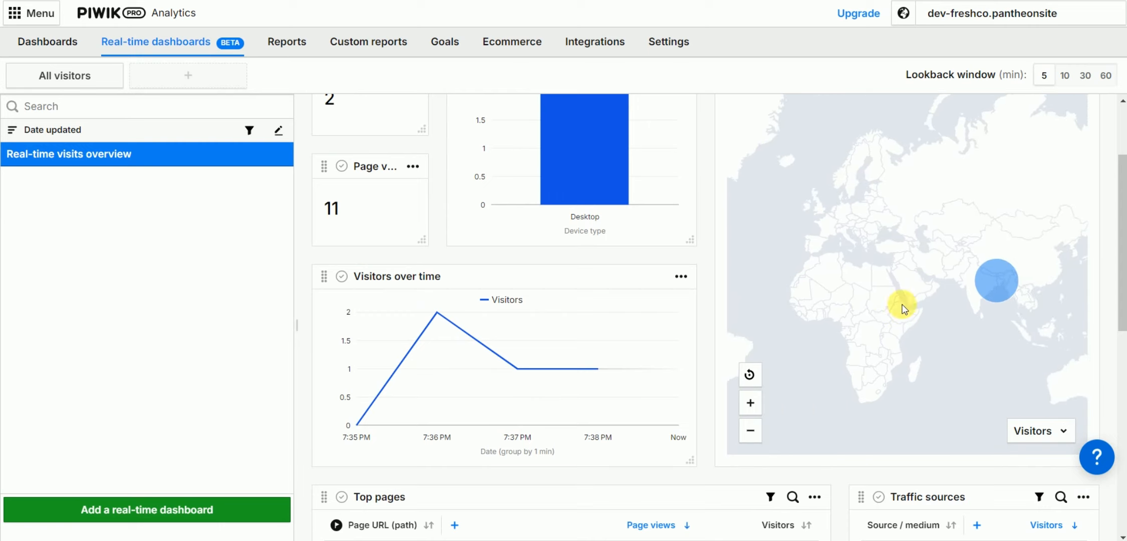
{"action": "scroll", "coordinate": [395, 254], "scroll_direction": "up", "scroll_amount": 3}
{"action": "scroll", "coordinate": [399, 259], "scroll_direction": "down", "scroll_amount": 9}
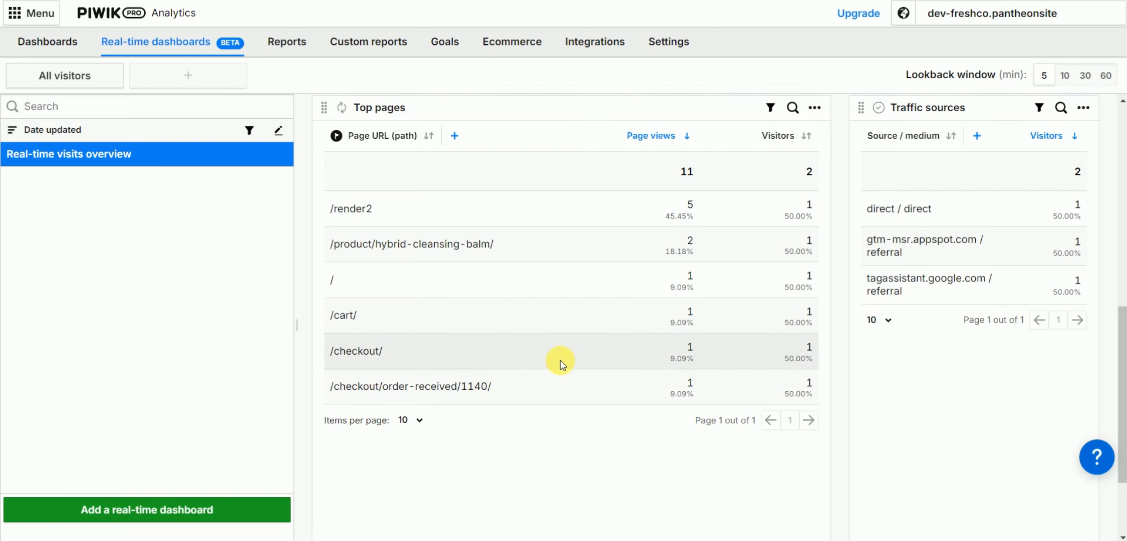
Open the Audience overview report for dev-freshco.pantheonsite and look through the available audience, acquisition and behavior reports.
{"action": "scroll", "coordinate": [560, 361], "scroll_direction": "up", "scroll_amount": 9}
{"action": "left_click", "coordinate": [298, 46]}
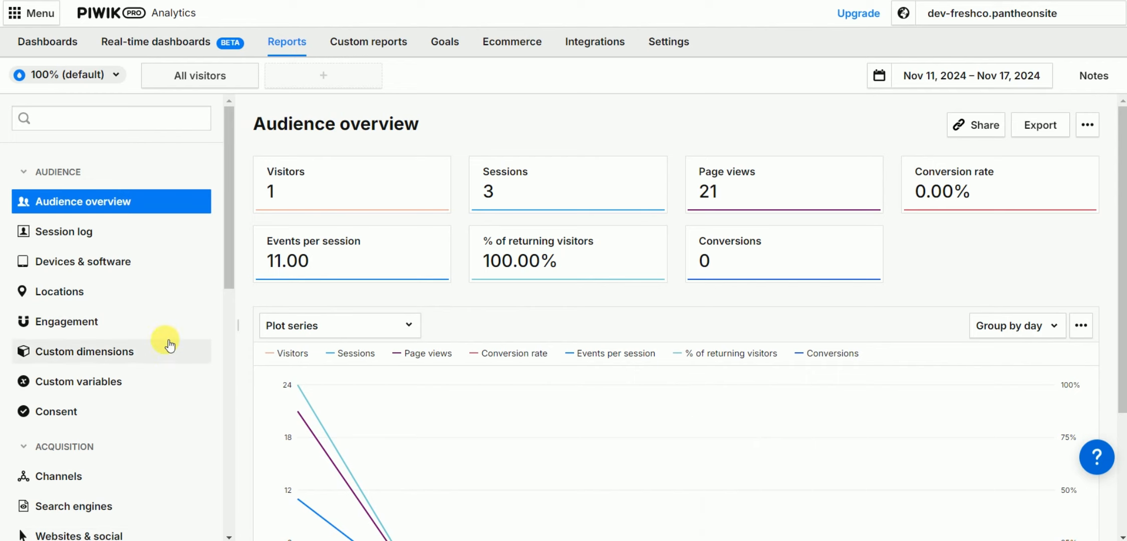
{"action": "scroll", "coordinate": [165, 344], "scroll_direction": "down", "scroll_amount": 2}
{"action": "scroll", "coordinate": [163, 335], "scroll_direction": "down", "scroll_amount": 4}
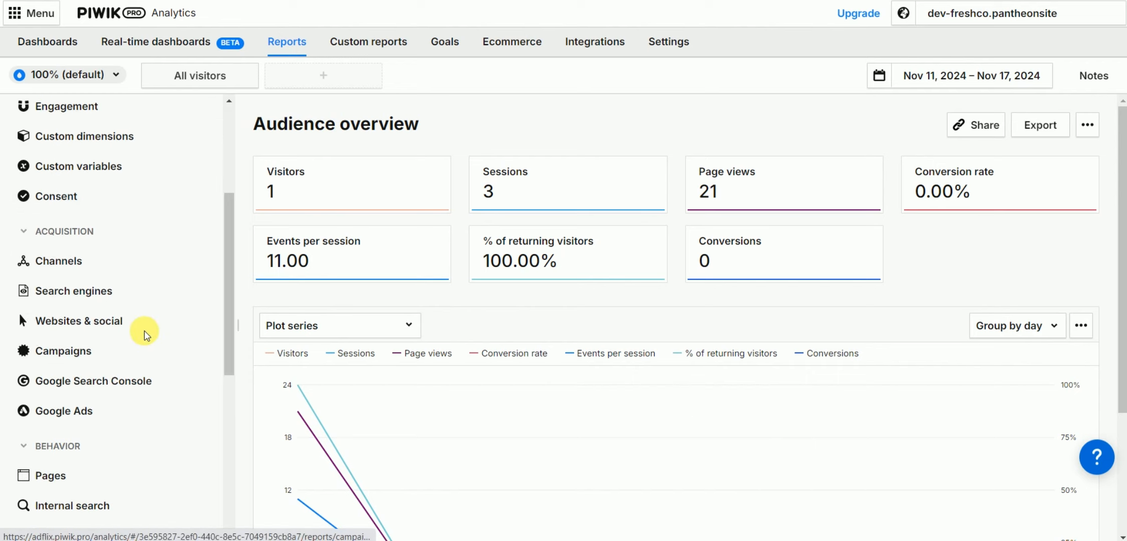
{"action": "scroll", "coordinate": [130, 313], "scroll_direction": "up", "scroll_amount": 6}
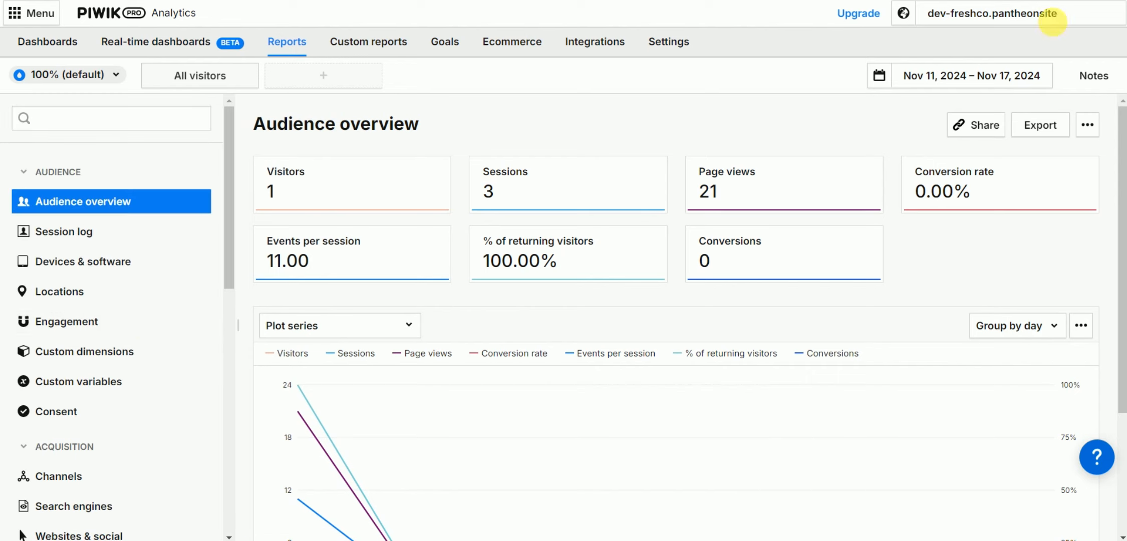
Switch the reports to Demo site, and examine its Audience overview metrics chart and the list of available reports.
{"action": "left_click", "coordinate": [973, 21]}
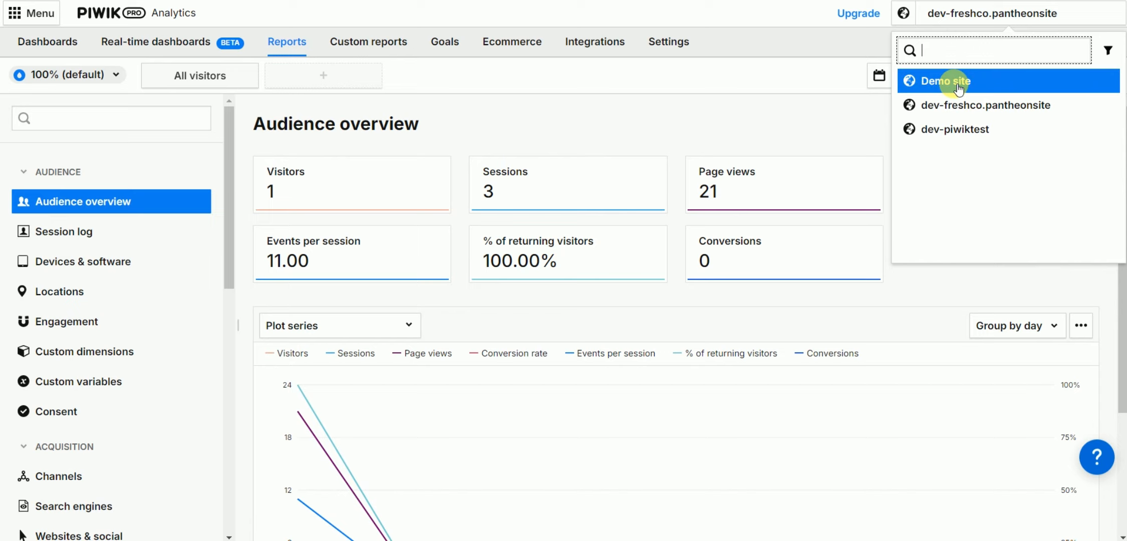
{"action": "left_click", "coordinate": [953, 82]}
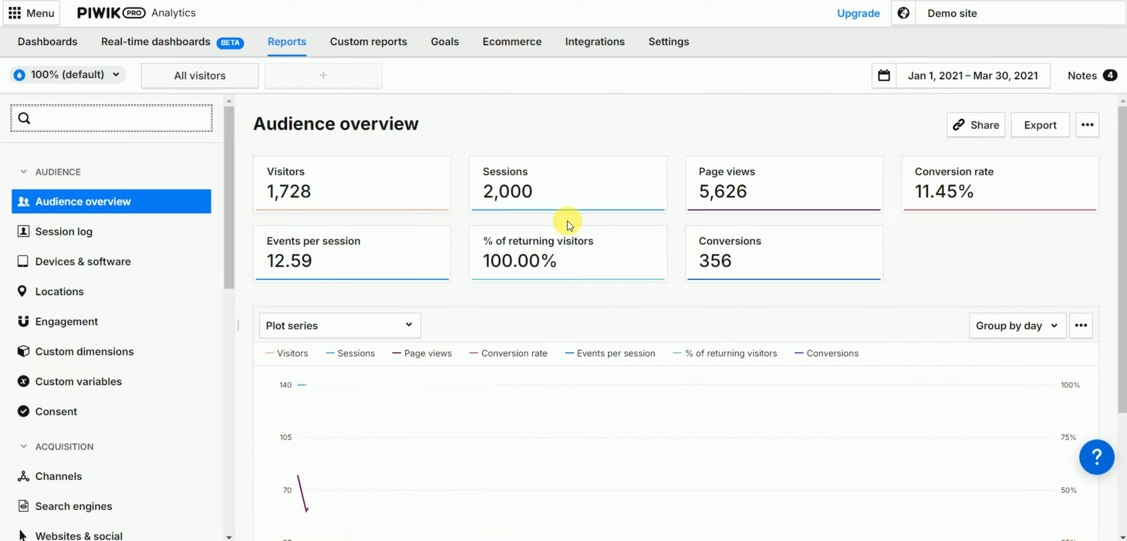
{"action": "scroll", "coordinate": [634, 322], "scroll_direction": "down", "scroll_amount": 3}
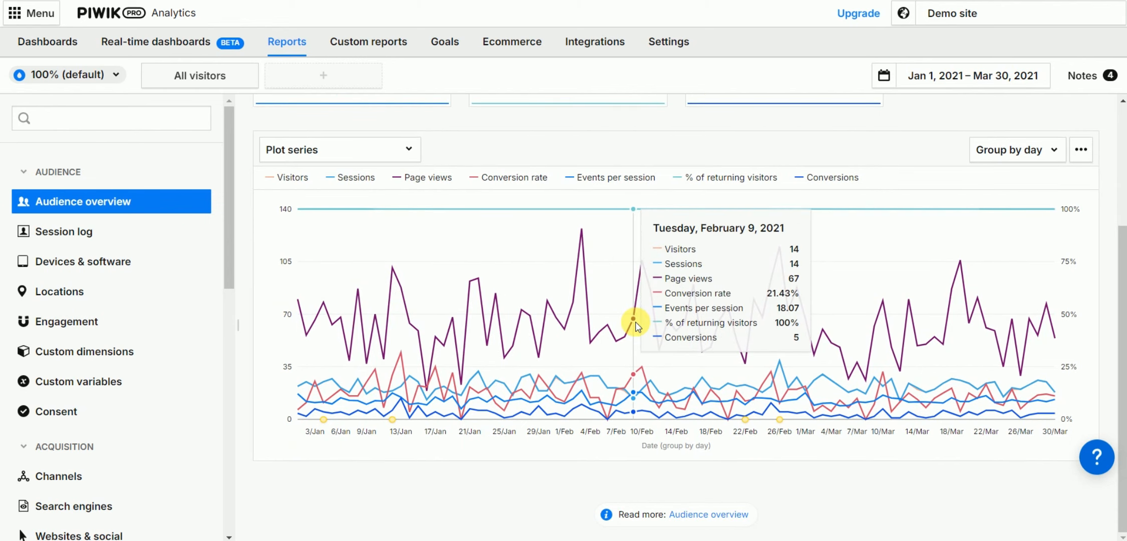
{"action": "scroll", "coordinate": [126, 298], "scroll_direction": "down", "scroll_amount": 2}
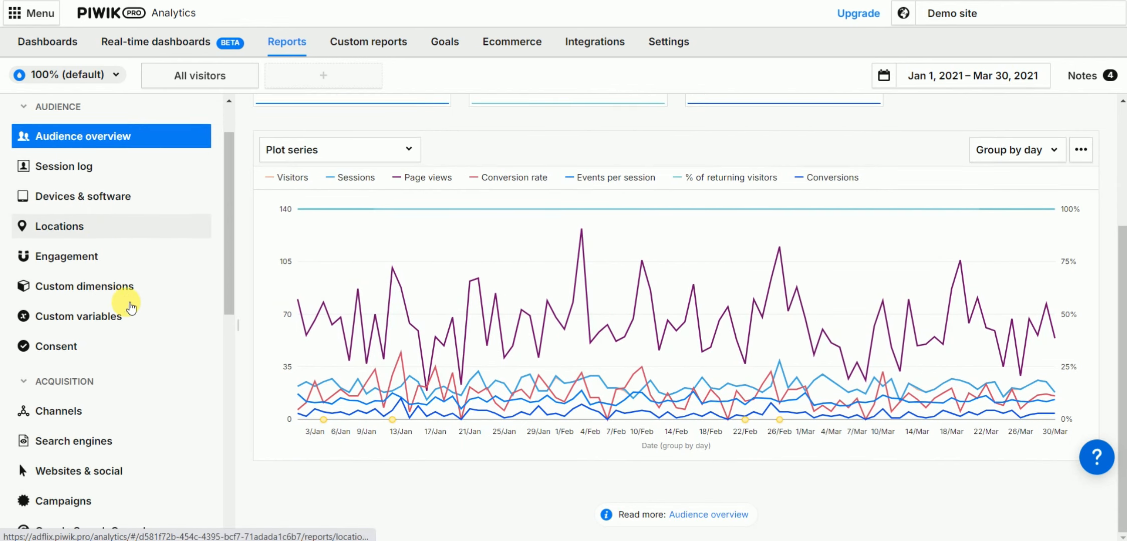
{"action": "scroll", "coordinate": [135, 303], "scroll_direction": "down", "scroll_amount": 4}
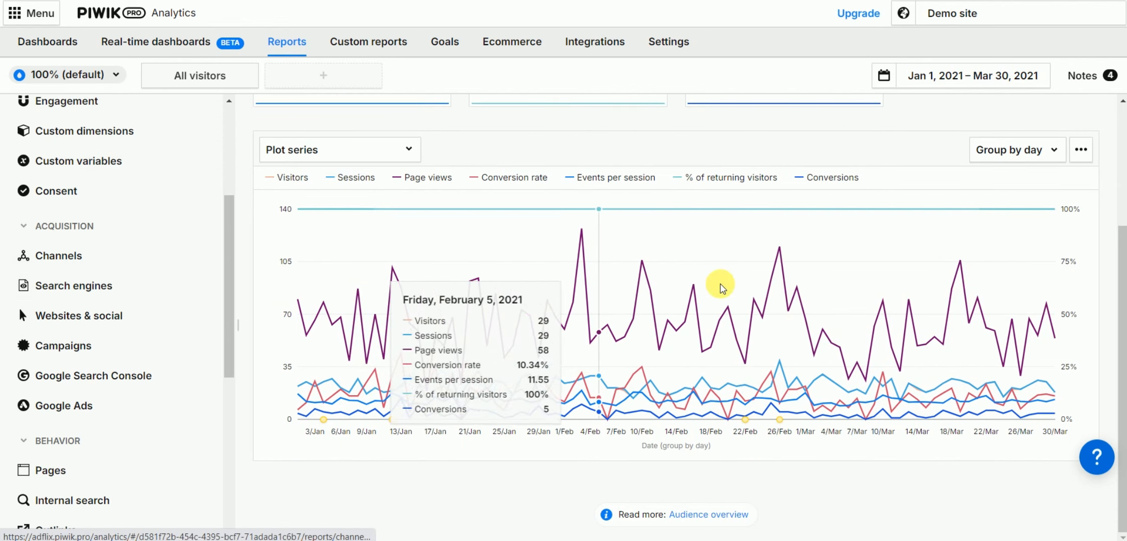
{"action": "scroll", "coordinate": [103, 395], "scroll_direction": "down", "scroll_amount": 2}
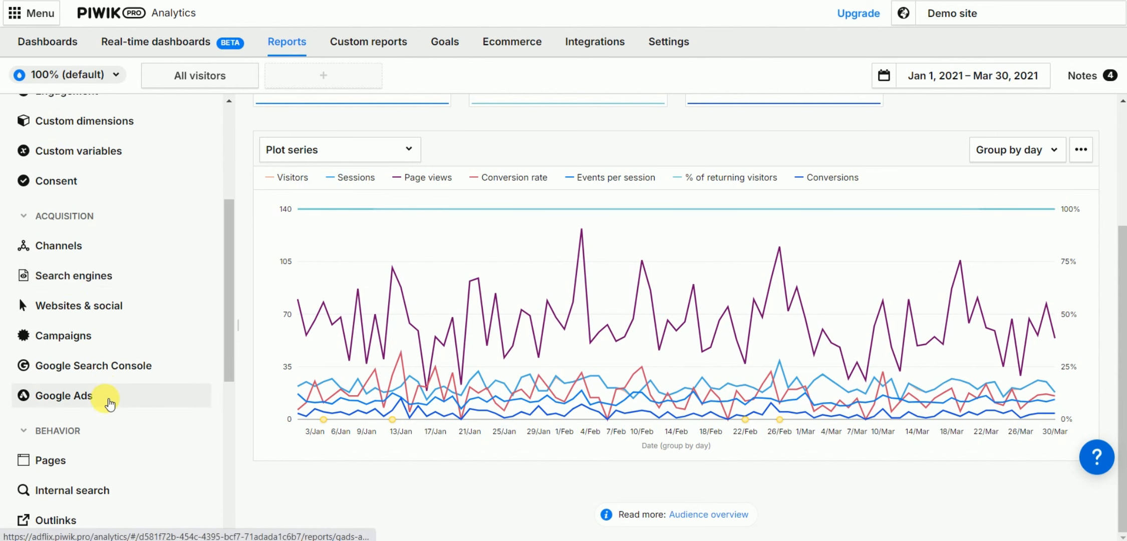
Open the Search engines report, examine its source and medium table, and check the Google Search Console report.
{"action": "scroll", "coordinate": [92, 353], "scroll_direction": "down", "scroll_amount": 2}
{"action": "scroll", "coordinate": [93, 352], "scroll_direction": "up", "scroll_amount": 2}
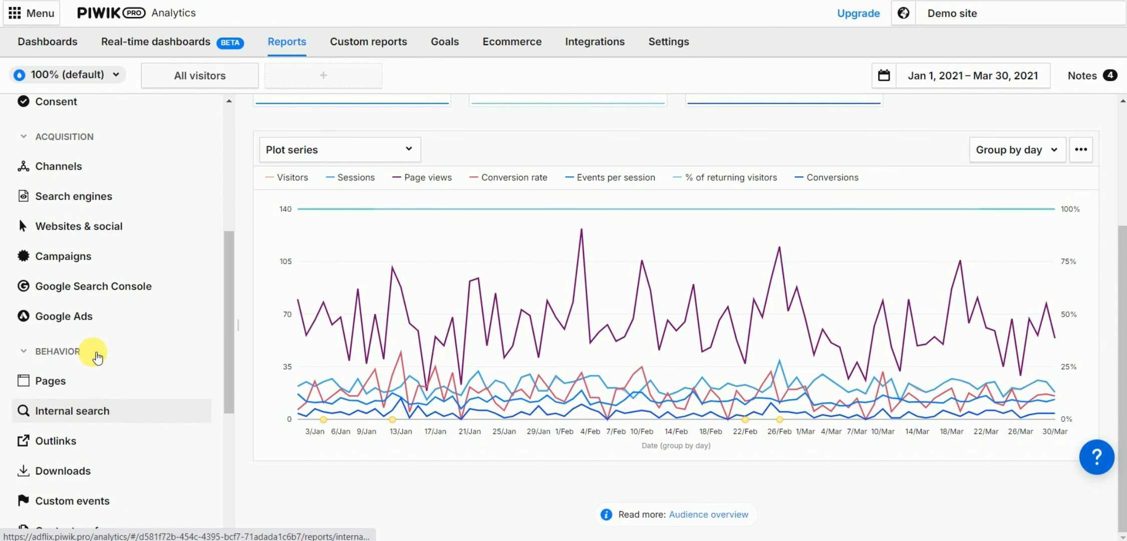
{"action": "left_click", "coordinate": [73, 212]}
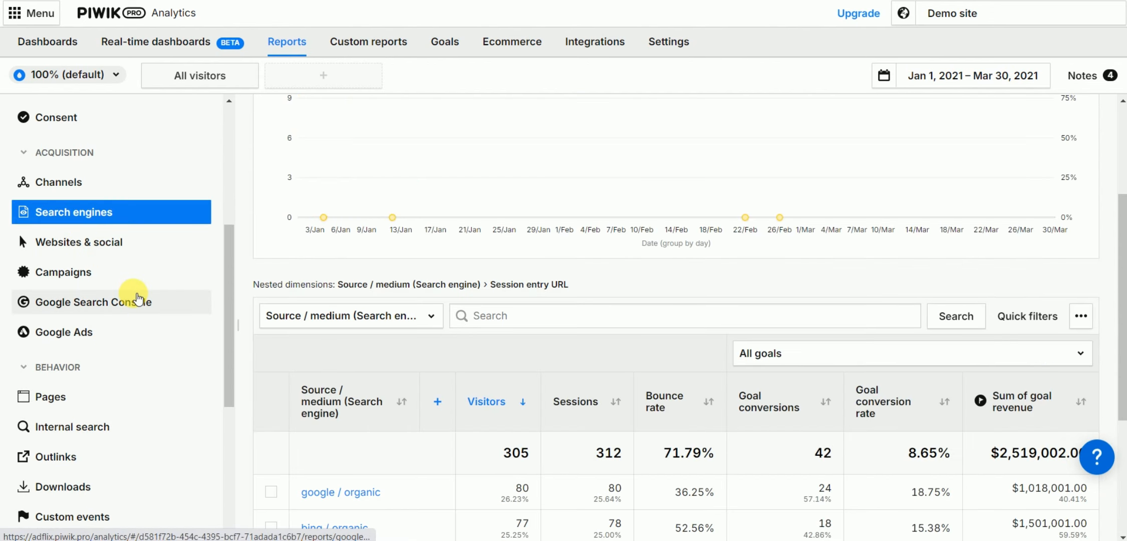
{"action": "left_click", "coordinate": [80, 302]}
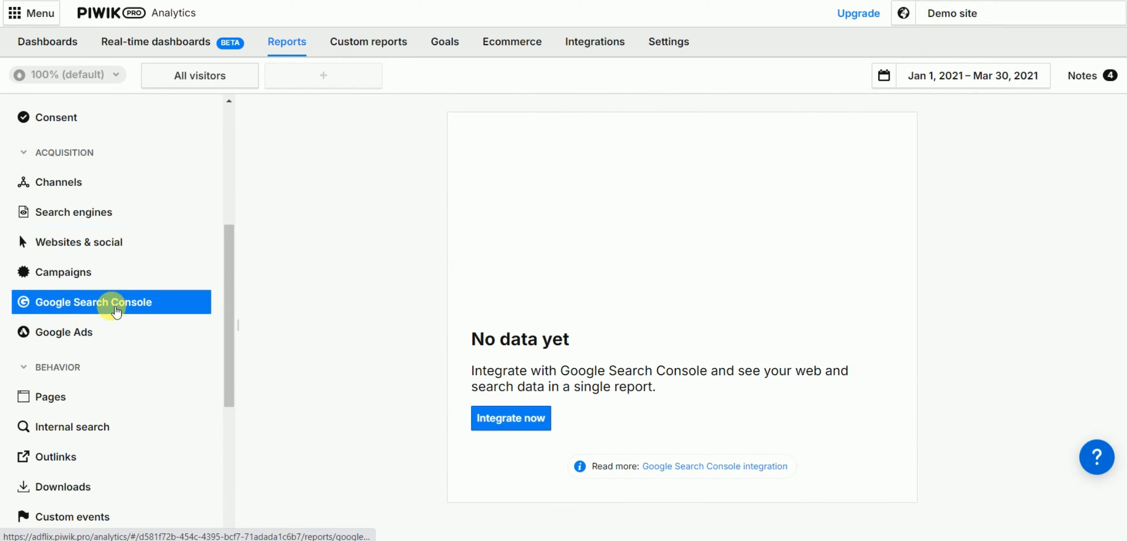
Collapse the Acquisition and Behavior groups in the list of reports.
{"action": "scroll", "coordinate": [125, 310], "scroll_direction": "up", "scroll_amount": 4}
{"action": "left_click", "coordinate": [125, 309]}
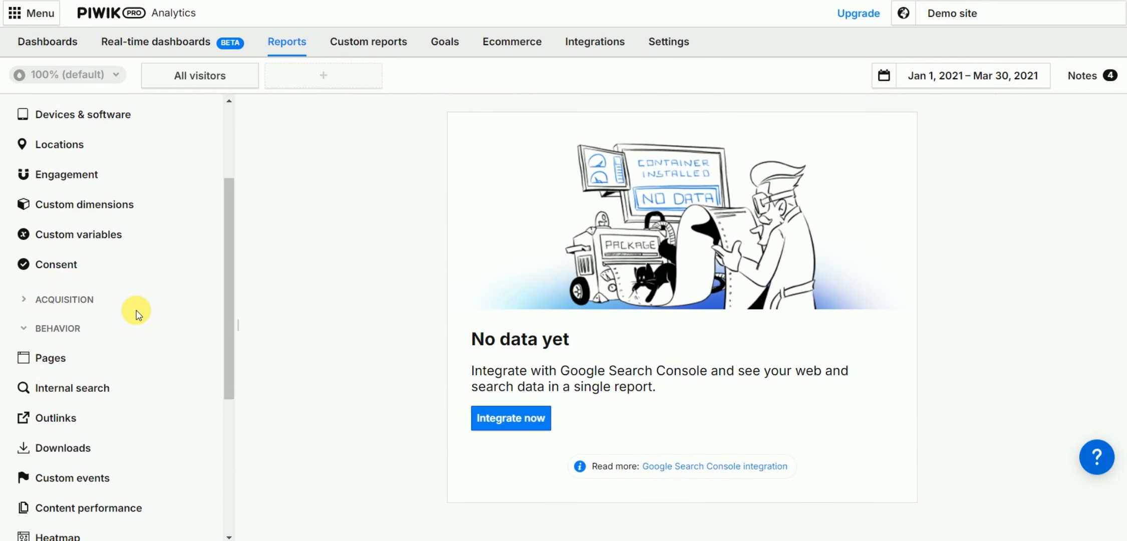
{"action": "left_click", "coordinate": [57, 328]}
{"action": "scroll", "coordinate": [108, 330], "scroll_direction": "down", "scroll_amount": 1}
{"action": "left_click", "coordinate": [60, 300]}
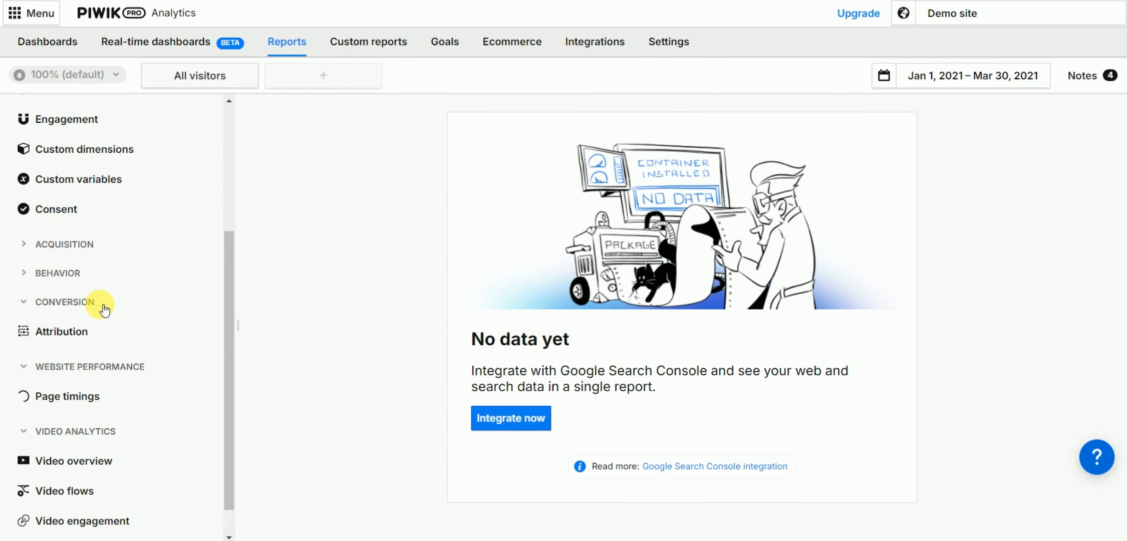
Open the Attribution report, examine goal conversions and revenue by channel, and collapse the Website performance group.
{"action": "left_click", "coordinate": [71, 331]}
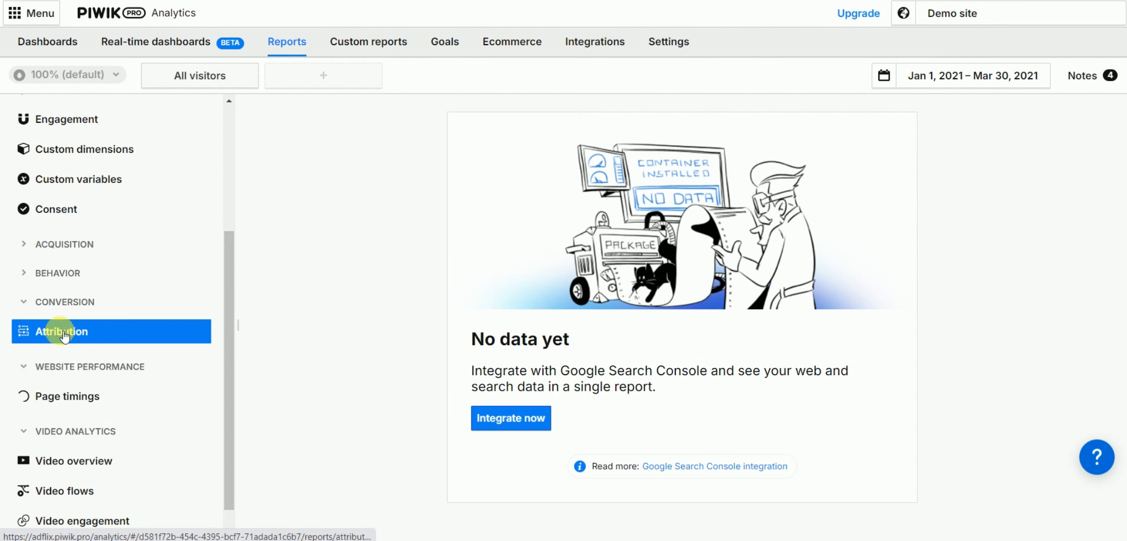
{"action": "scroll", "coordinate": [651, 366], "scroll_direction": "down", "scroll_amount": 2}
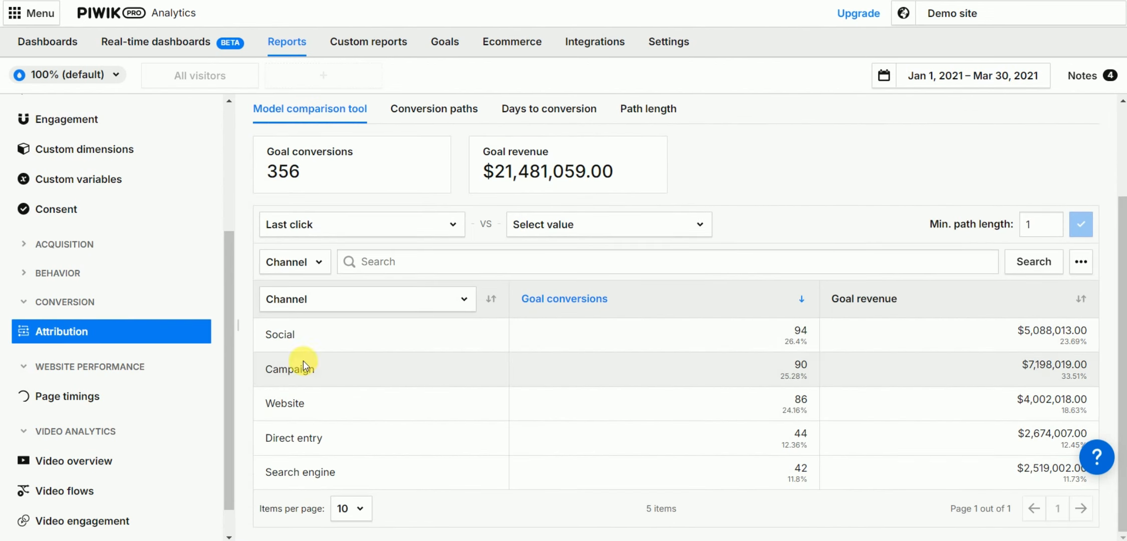
{"action": "left_click", "coordinate": [88, 368]}
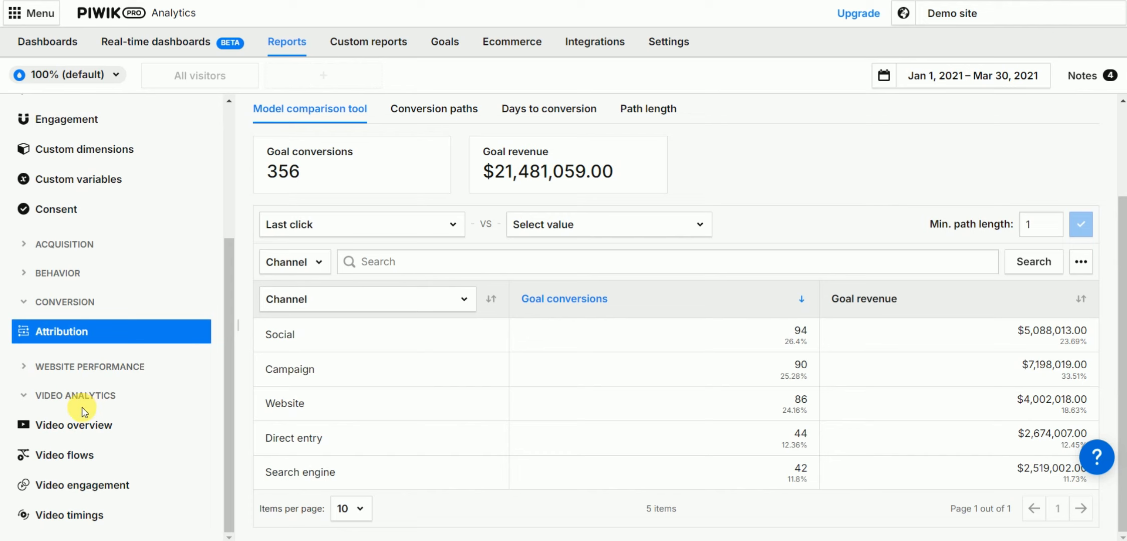
Return to the Audience overview report and examine its daily metrics chart and the list of available Piwik PRO modules.
{"action": "scroll", "coordinate": [85, 413], "scroll_direction": "up", "scroll_amount": 4}
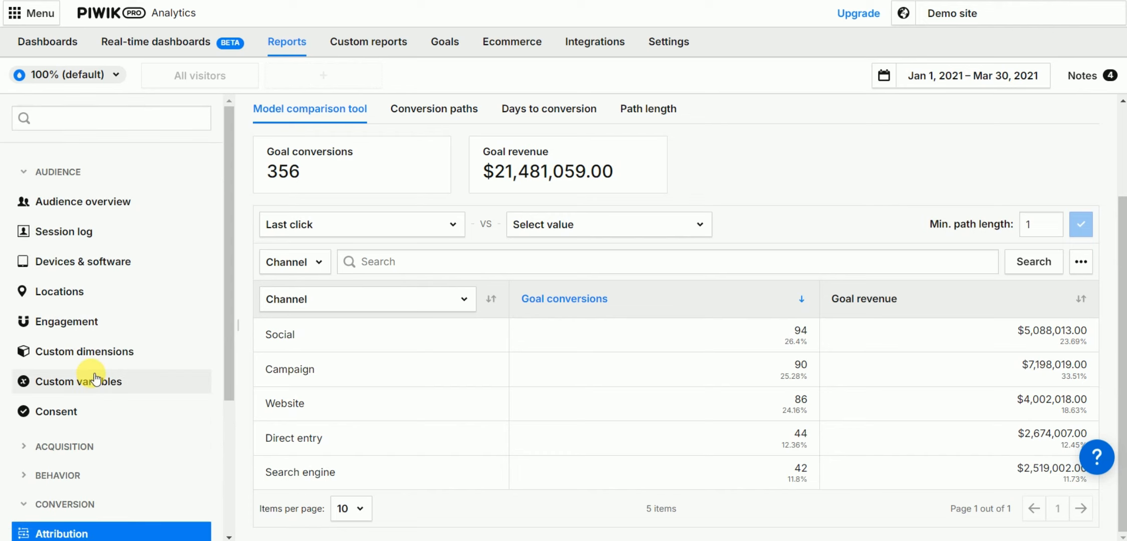
{"action": "left_click", "coordinate": [84, 201]}
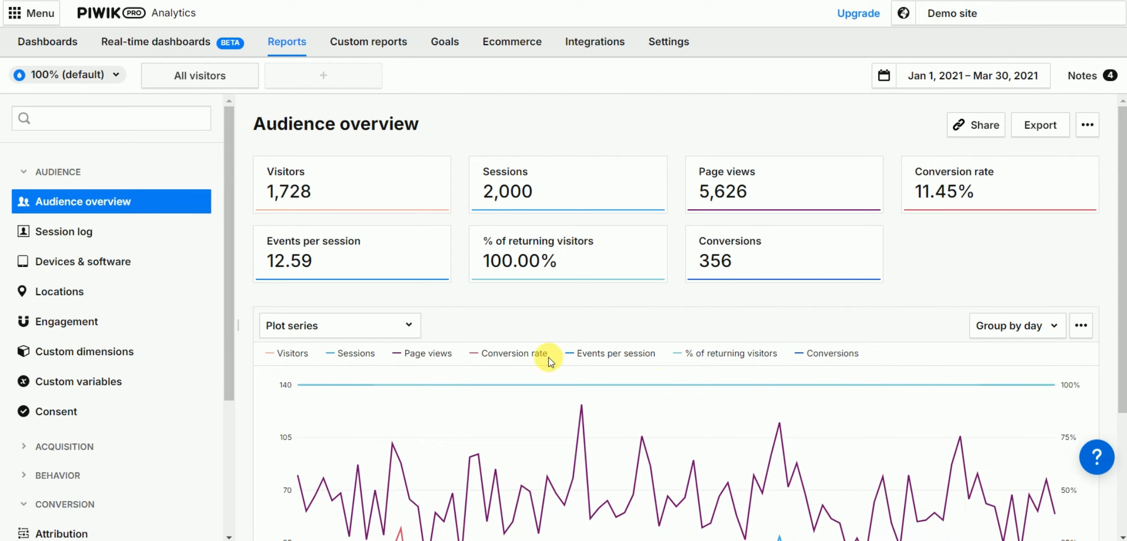
{"action": "mouse_move", "coordinate": [757, 393]}
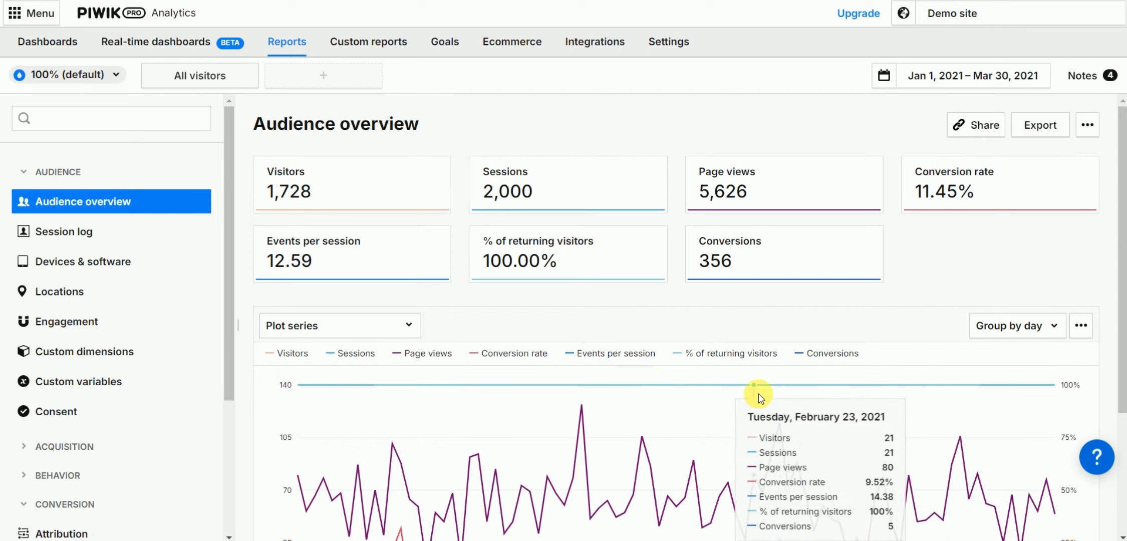
{"action": "left_click", "coordinate": [16, 16]}
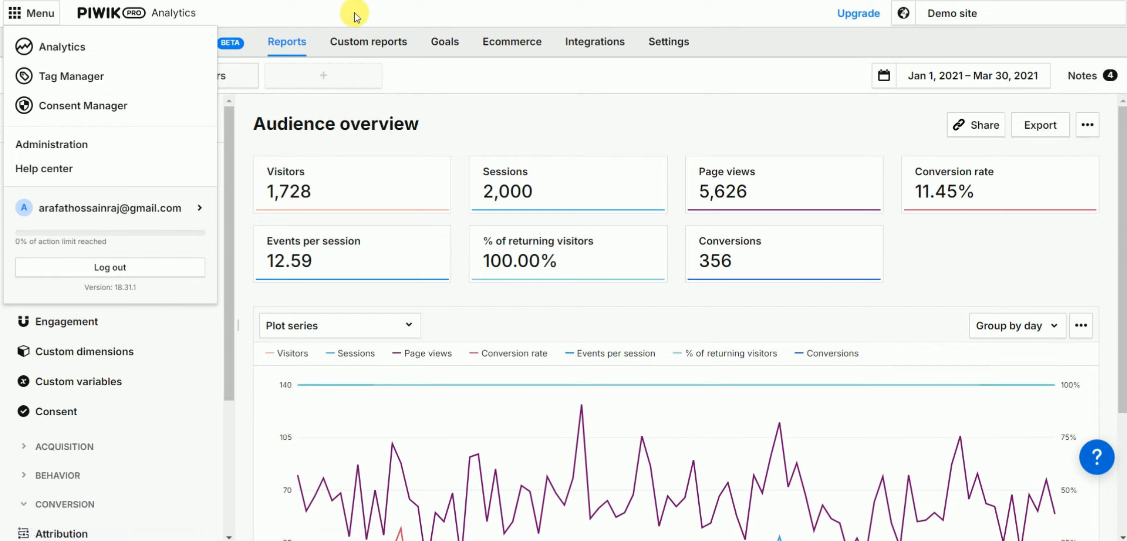
{"action": "left_click", "coordinate": [500, 18]}
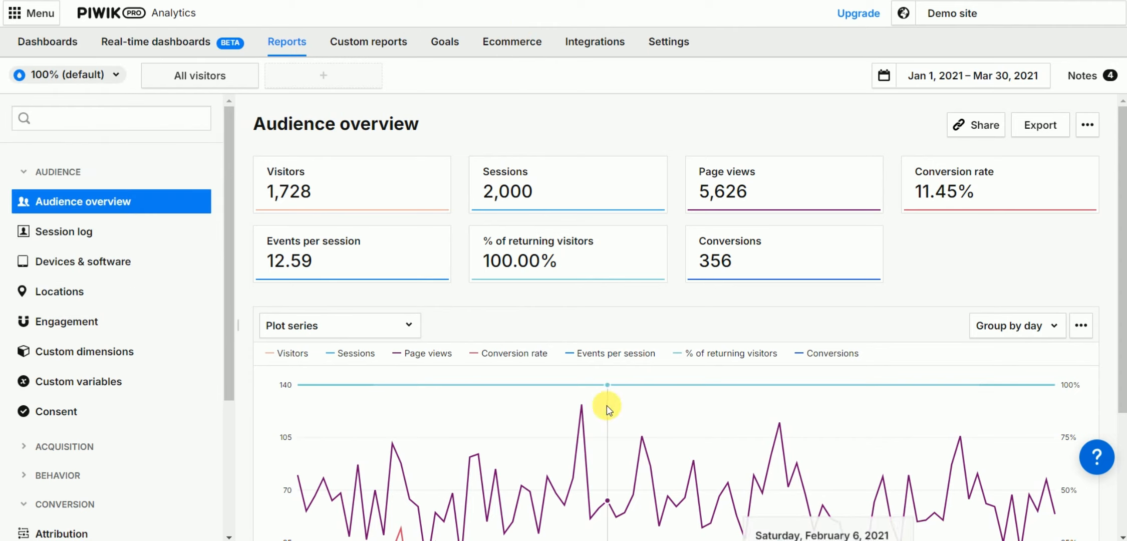